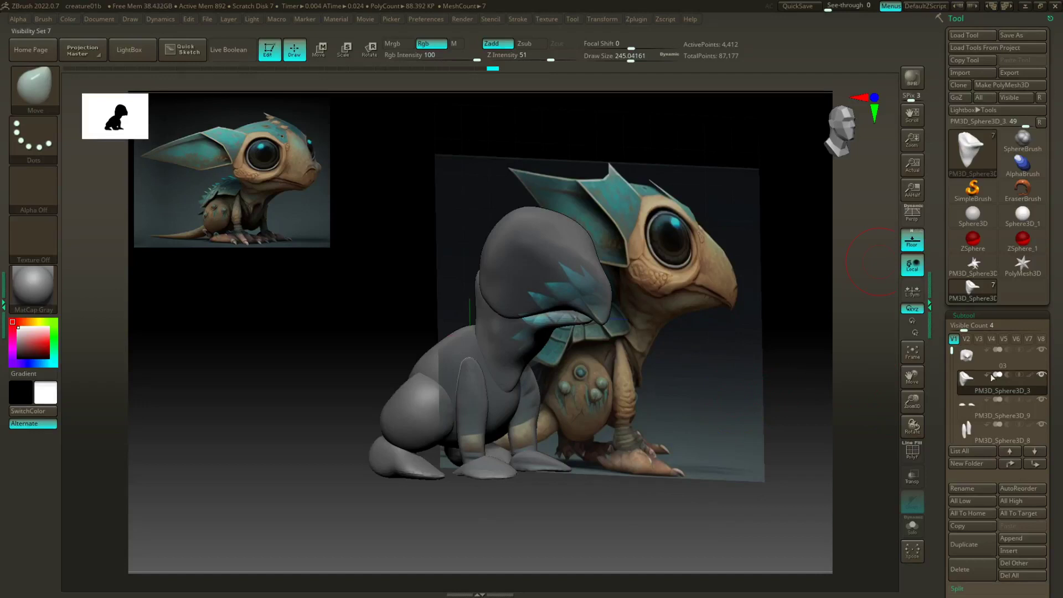
Step: Hide the floor grid together with the creature reference image standing behind the model
left_click_drag(380, 368, 575, 504)
left_click_drag(548, 471, 598, 471, "alt")
left_click_drag(757, 387, 727, 335, "alt")
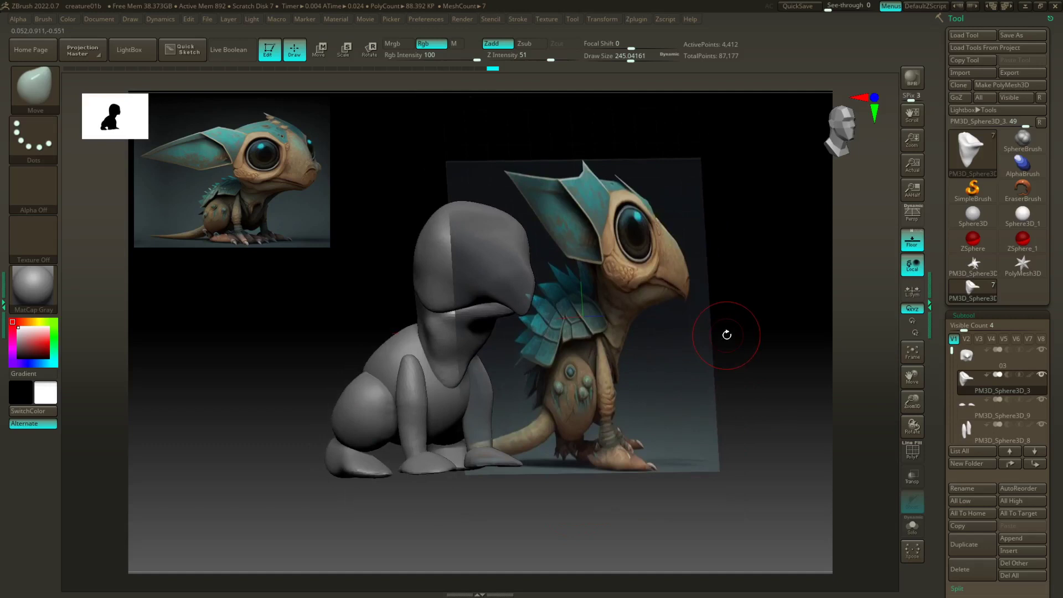
left_click(913, 241)
left_click_drag(704, 268, 618, 360)
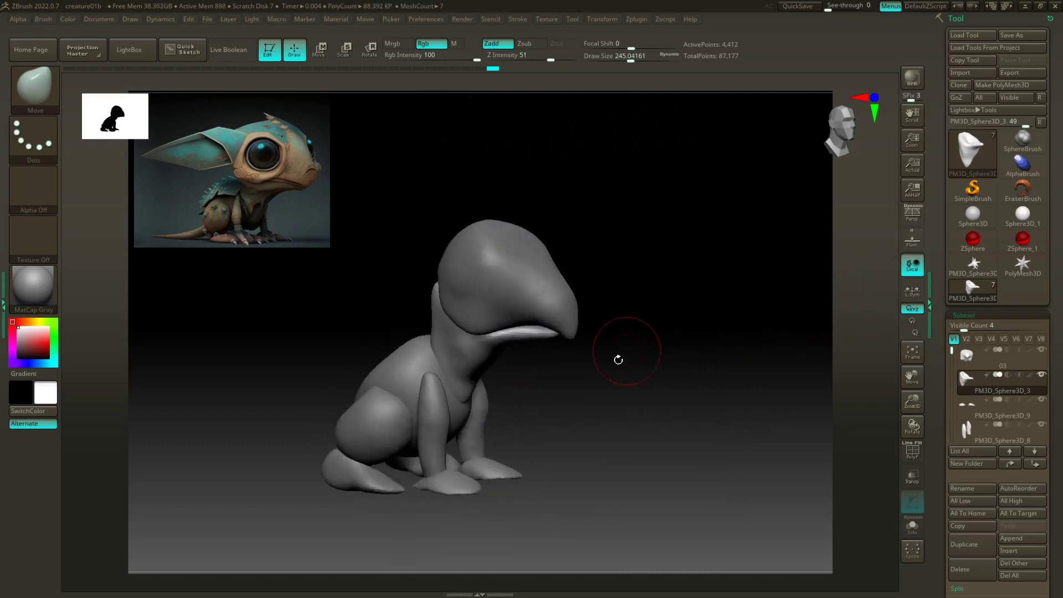
Step: Examine the creature blockout from side and three-quarter angles, checking how the head, neck, chest and front legs connect
left_click_drag(545, 429, 636, 385)
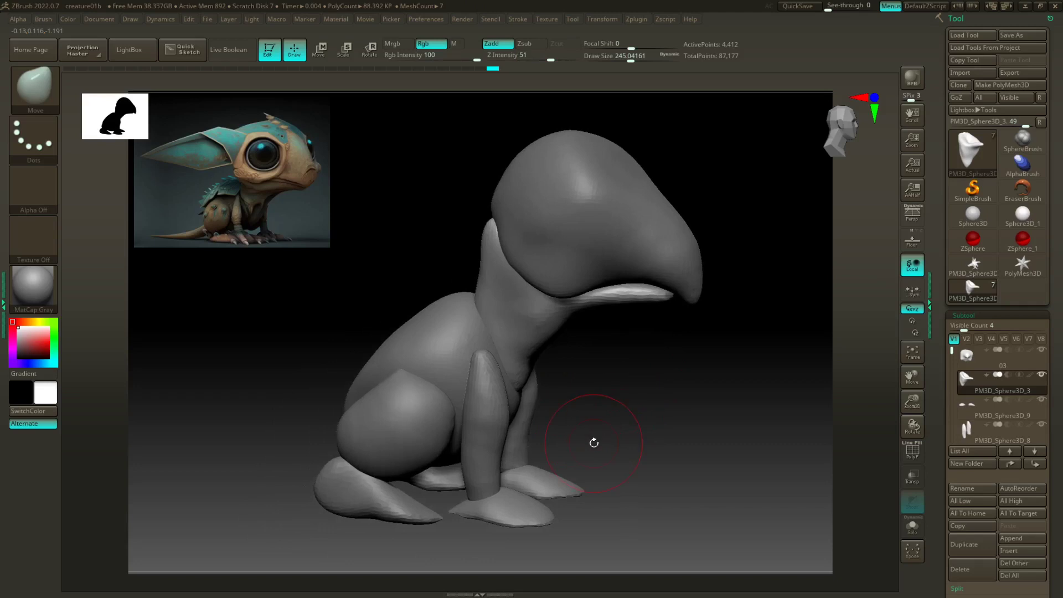
mouse_move(594, 443)
left_mouse_down()
mouse_move(628, 384)
mouse_move(669, 380)
mouse_move(681, 392)
mouse_move(664, 351)
mouse_move(634, 361)
left_mouse_up()
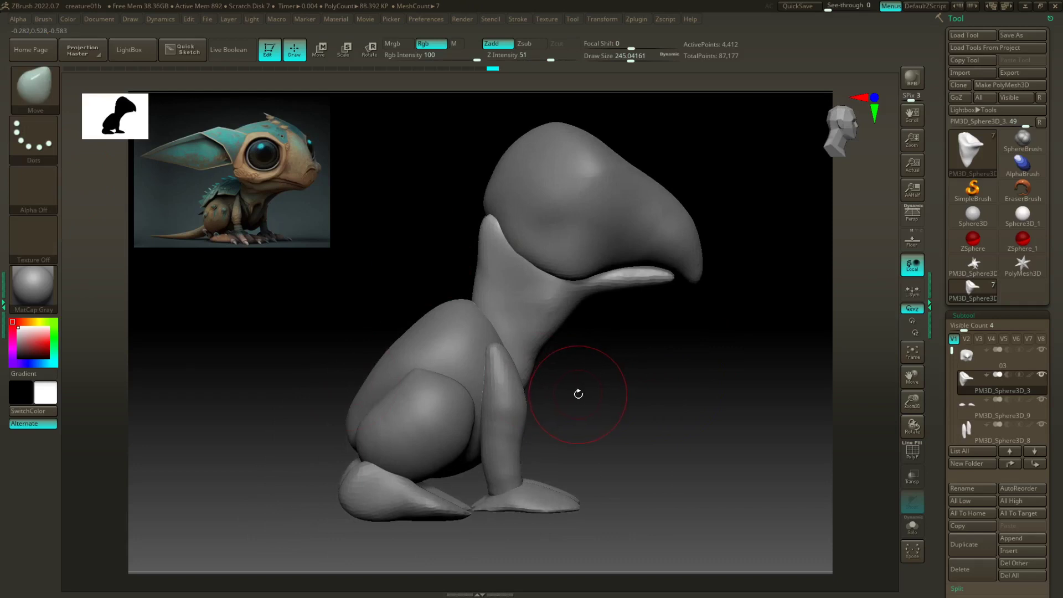
mouse_move(578, 394)
left_mouse_down()
mouse_move(624, 397)
mouse_move(604, 398)
left_mouse_up()
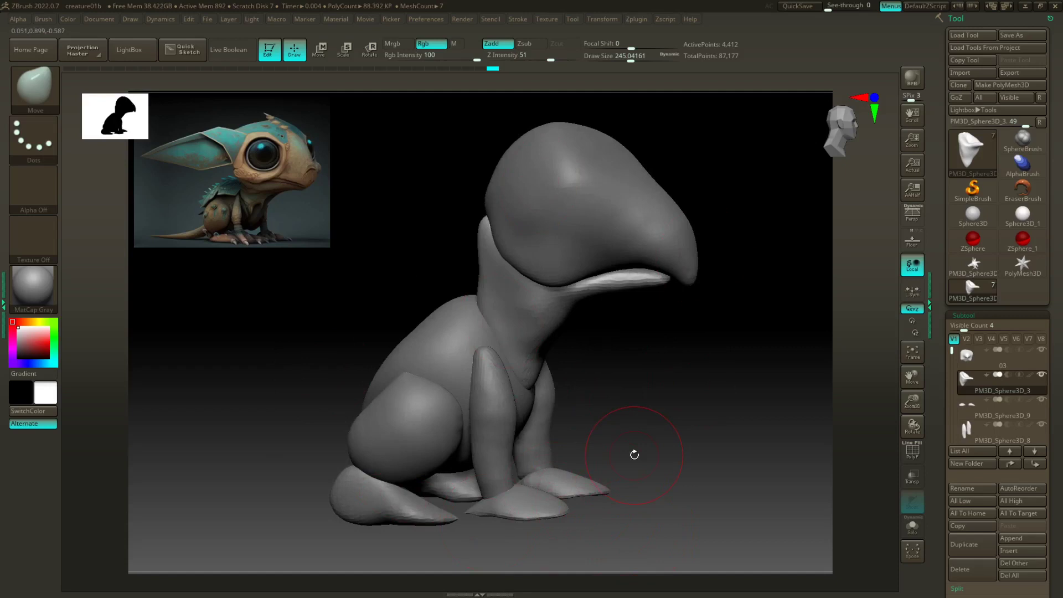
mouse_move(664, 397)
left_mouse_down()
mouse_move(660, 373)
mouse_move(665, 397)
mouse_move(651, 376)
mouse_move(651, 413)
left_mouse_up()
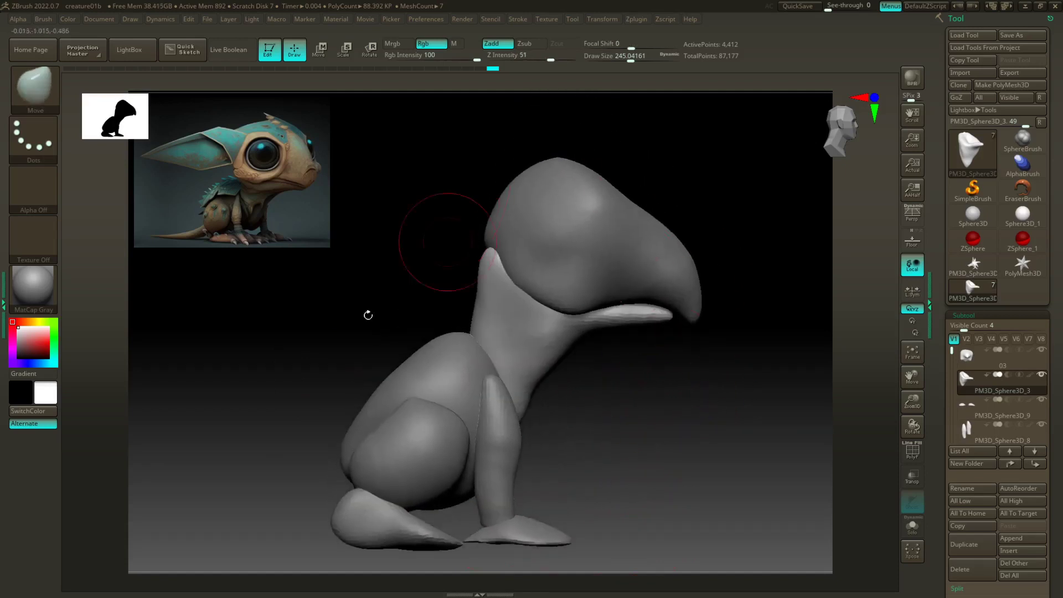
left_click_drag(611, 456, 566, 474)
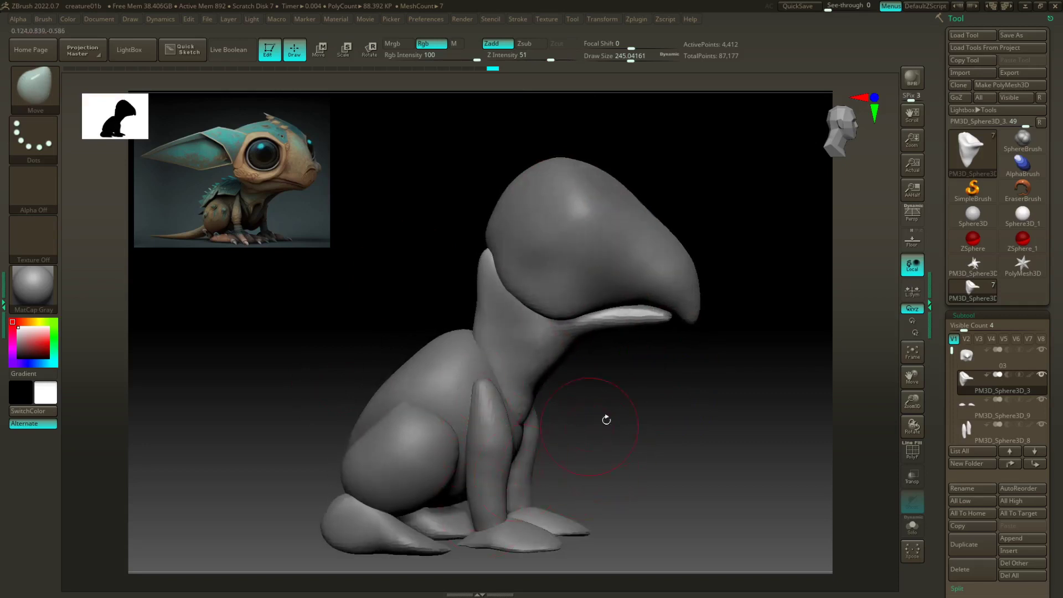
left_click_drag(606, 420, 649, 373)
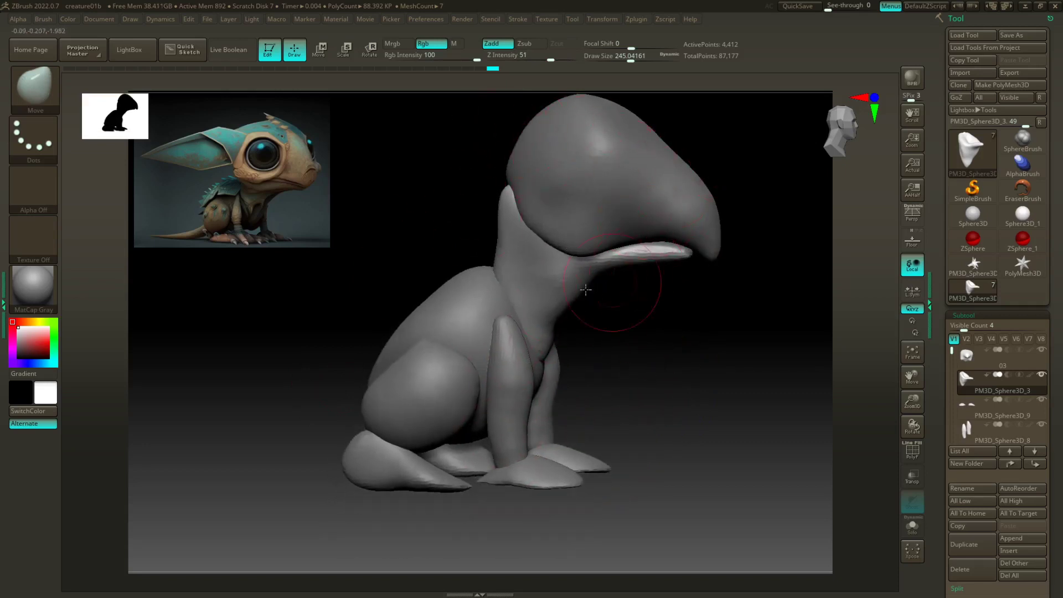
mouse_move(632, 326)
left_mouse_down()
mouse_move(624, 414)
mouse_move(617, 408)
left_mouse_up()
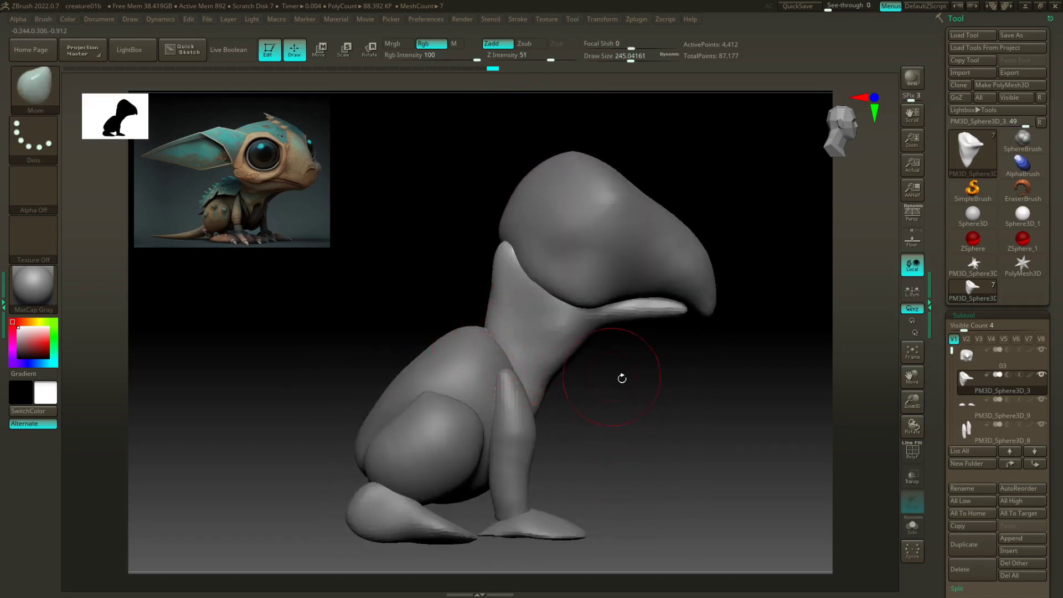
left_click_drag(622, 378, 754, 403, "alt")
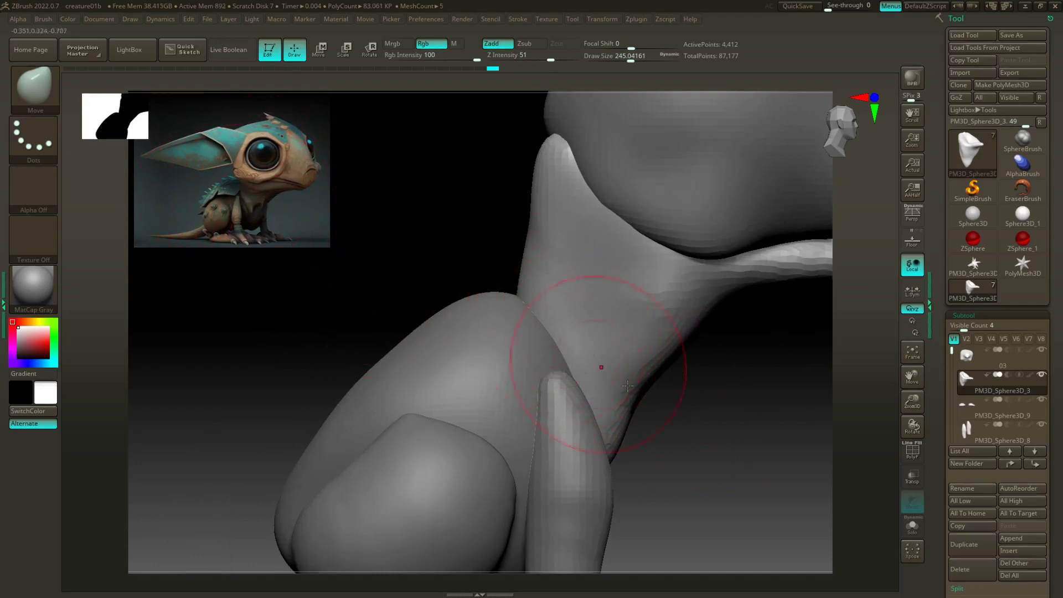
left_click_drag(723, 444, 699, 477)
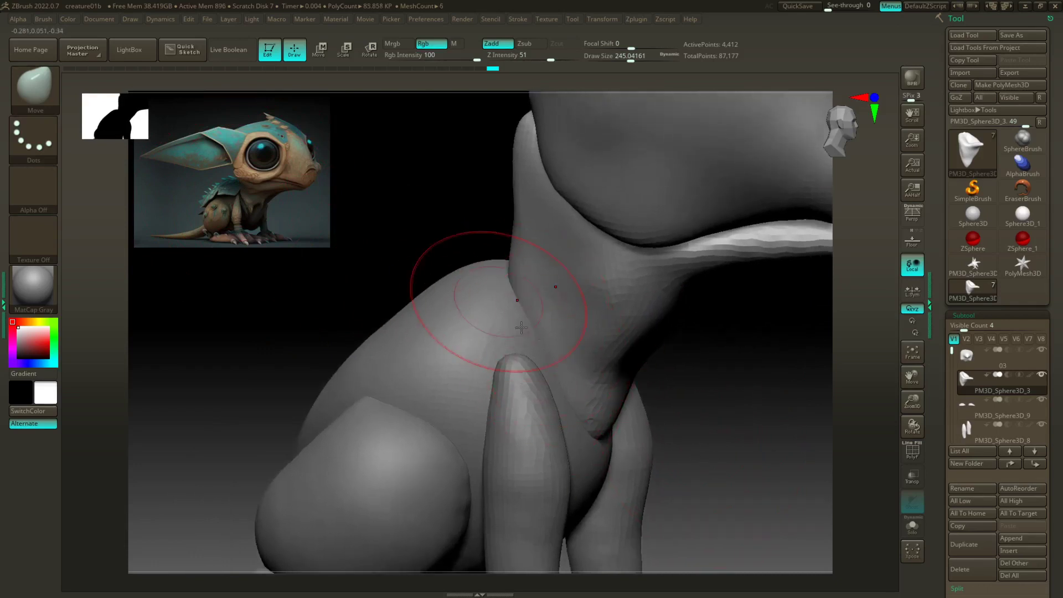
left_click_drag(747, 389, 707, 402, "alt")
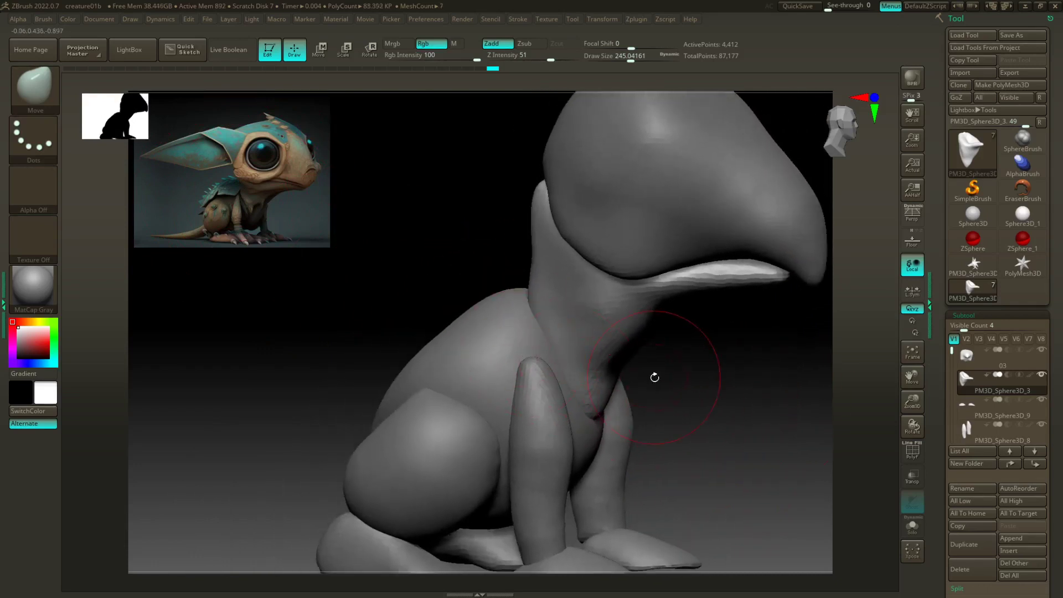
mouse_move(624, 350)
left_mouse_down()
mouse_move(700, 399)
mouse_move(659, 434)
mouse_move(683, 461)
left_mouse_up()
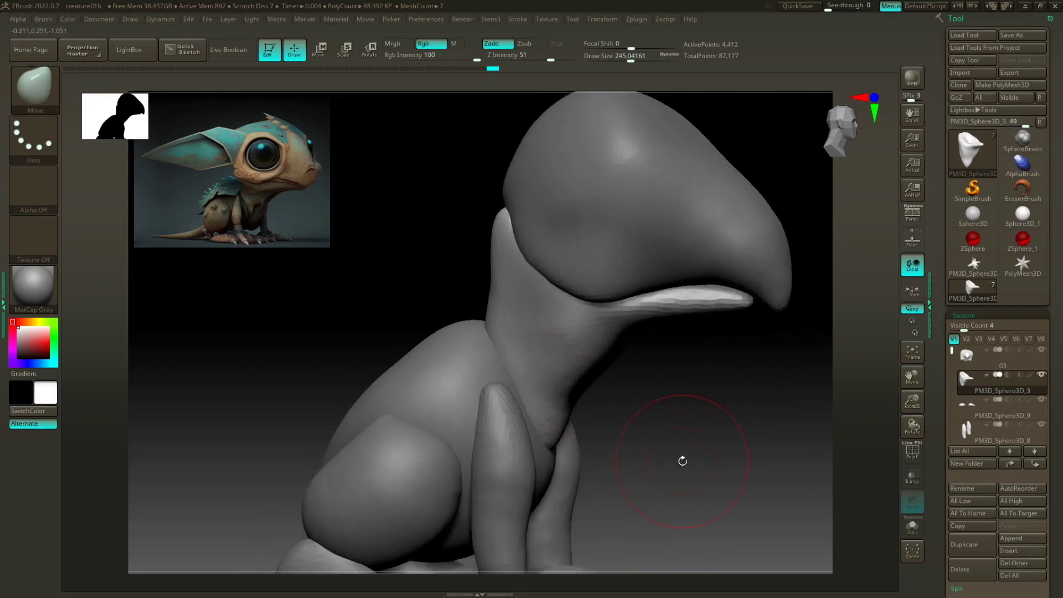
Step: Flatten the side of the neck using the TrimDynamic brush with a Draw Size of about 145
key("b")
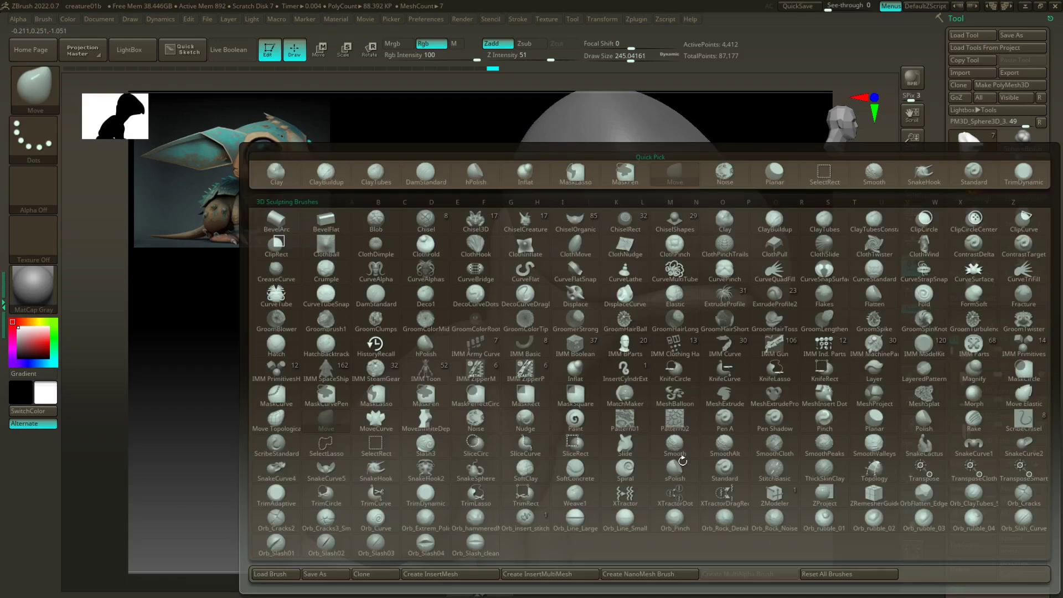
key("t")
key("d")
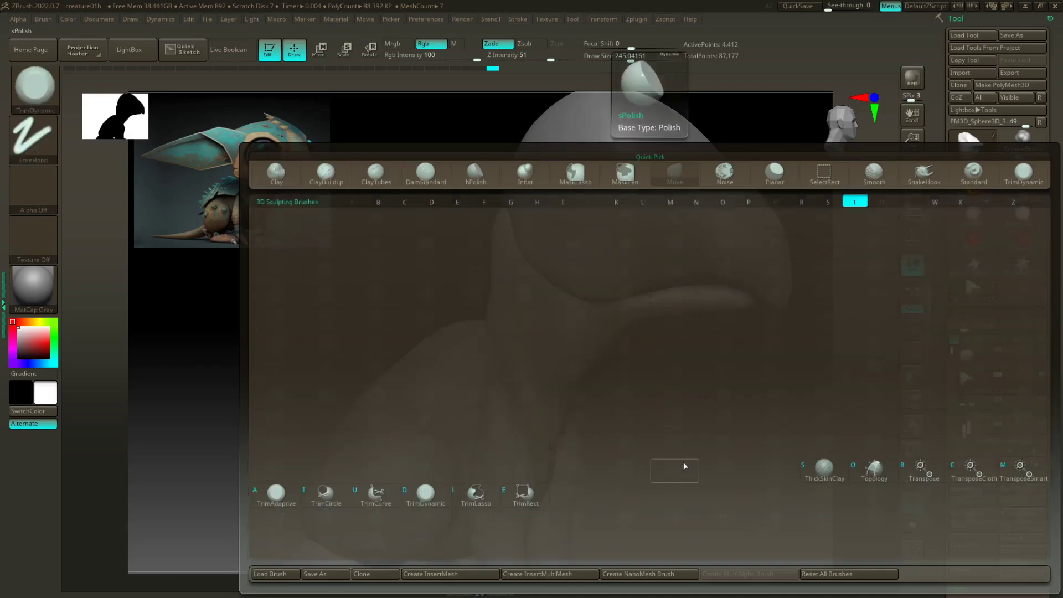
left_click_drag(669, 397, 674, 410)
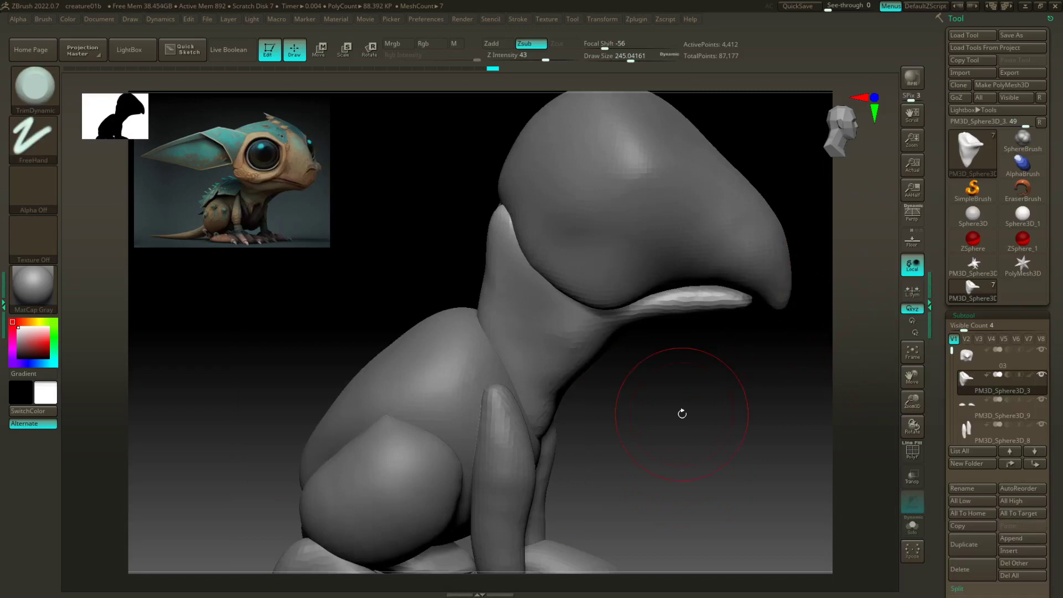
key("s")
mouse_move(749, 362)
left_mouse_down()
mouse_move(724, 368)
mouse_move(688, 355)
left_mouse_up()
mouse_move(581, 384)
left_mouse_down()
mouse_move(594, 356)
mouse_move(583, 359)
mouse_move(600, 353)
left_mouse_up()
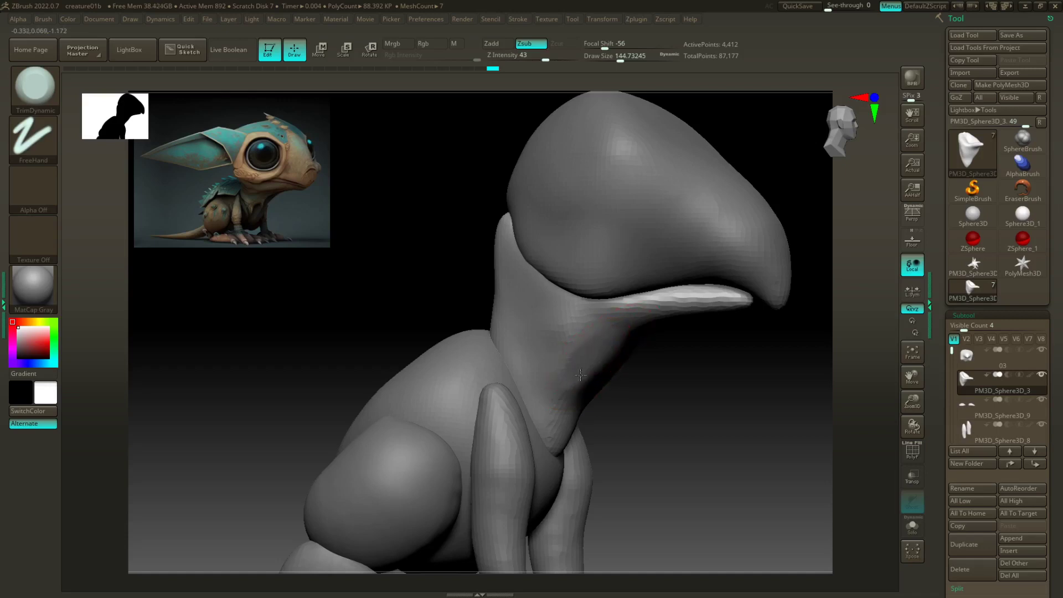
left_click_drag(681, 352, 582, 360)
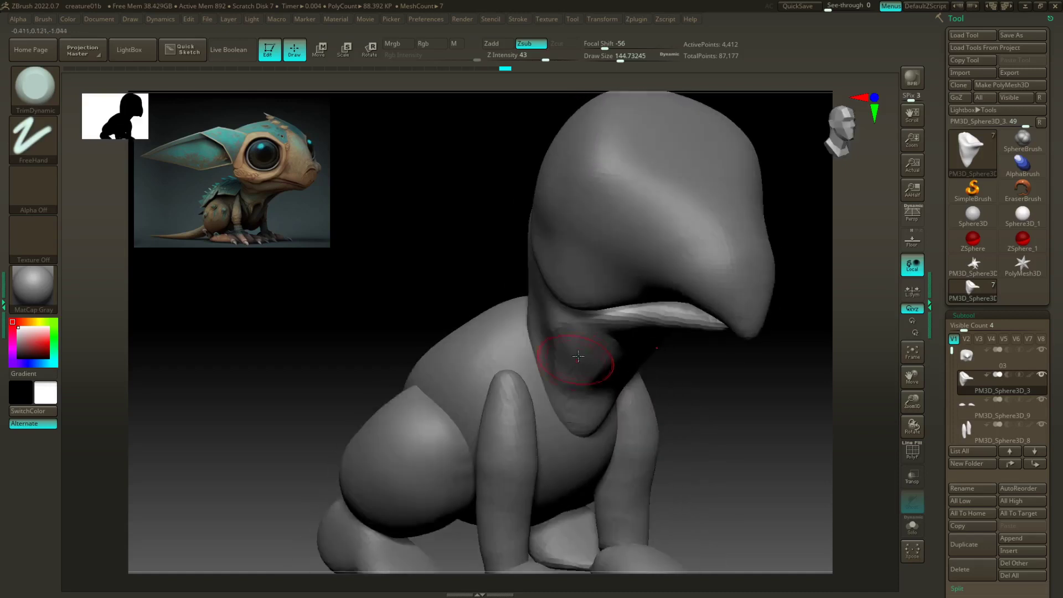
mouse_move(637, 379)
left_mouse_down()
mouse_move(703, 391)
mouse_move(685, 396)
mouse_move(699, 381)
left_mouse_up()
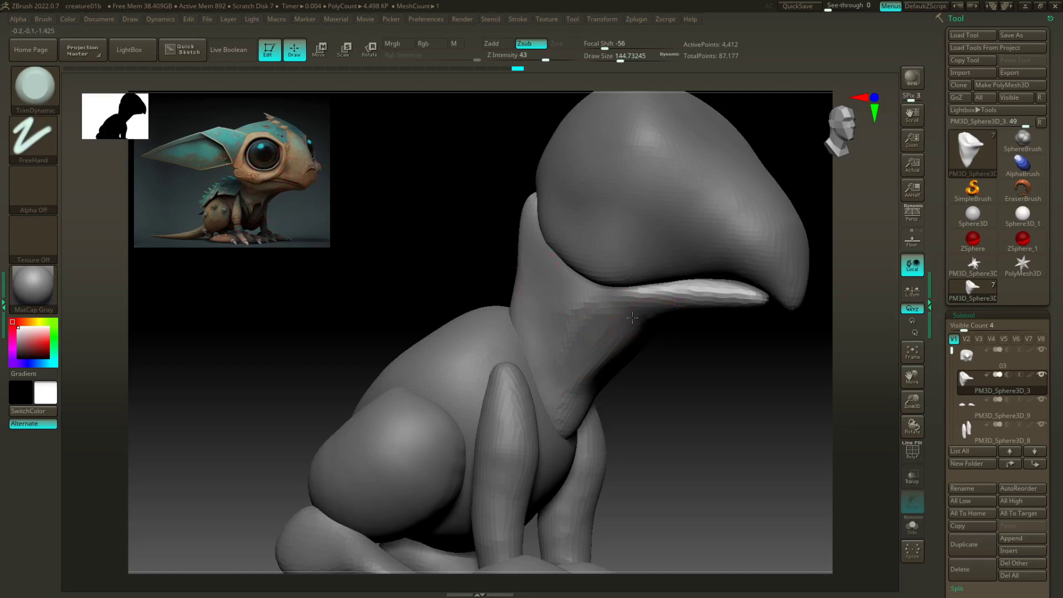
Step: Trim the planes beneath the jaw and along the throat down to the chest
left_click_drag(633, 318, 640, 316)
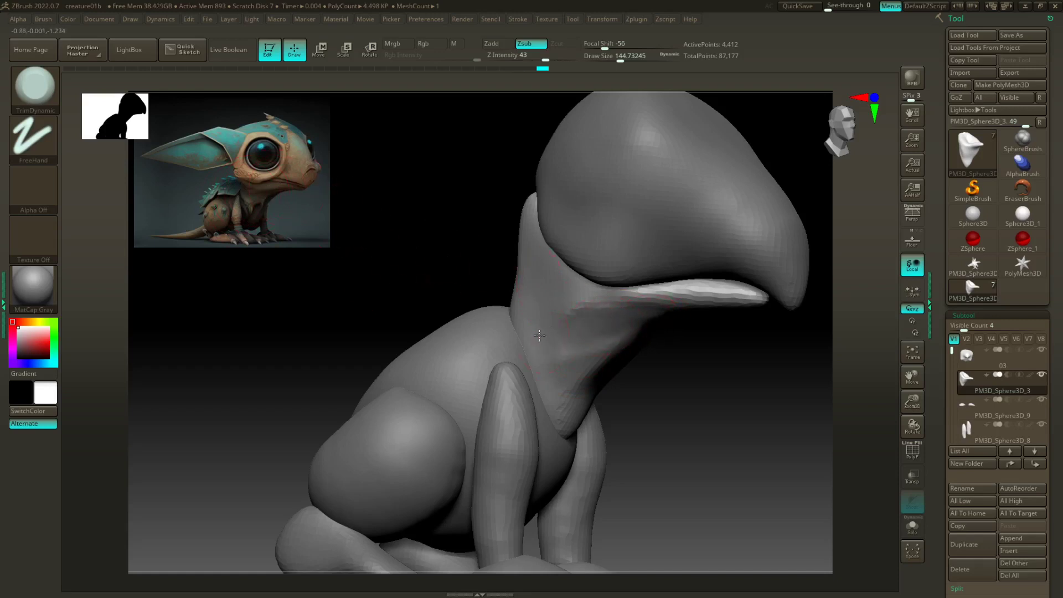
mouse_move(570, 333)
left_mouse_down()
mouse_move(617, 339)
mouse_move(594, 346)
left_mouse_up()
mouse_move(686, 294)
left_mouse_down()
mouse_move(718, 288)
mouse_move(625, 300)
left_mouse_up()
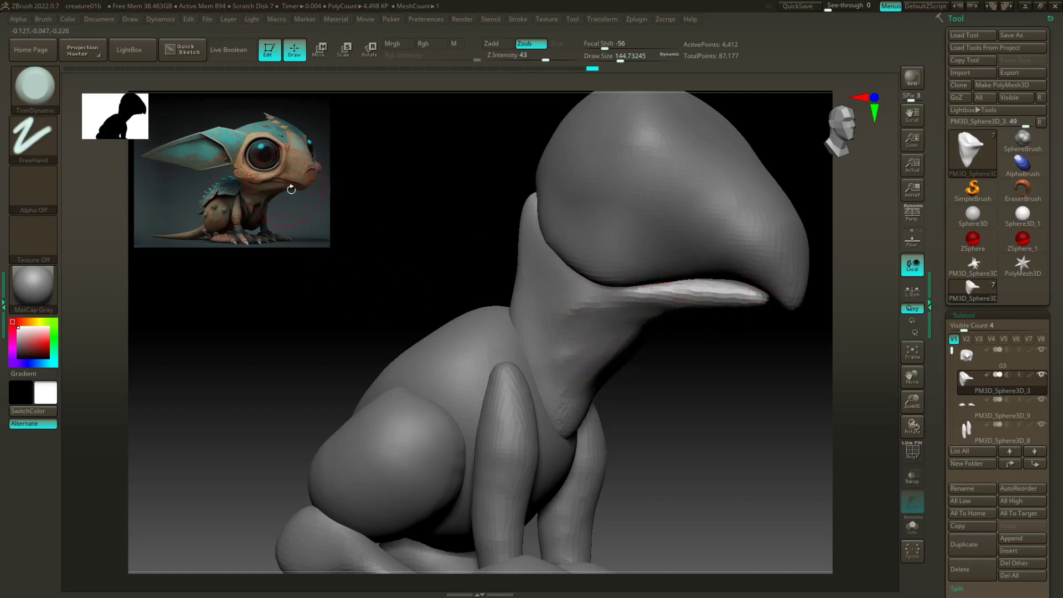
mouse_move(705, 312)
left_mouse_down()
mouse_move(714, 353)
mouse_move(638, 349)
mouse_move(623, 359)
mouse_move(738, 368)
mouse_move(750, 340)
left_mouse_up()
mouse_move(574, 309)
left_mouse_down()
mouse_move(552, 347)
mouse_move(582, 308)
left_mouse_up()
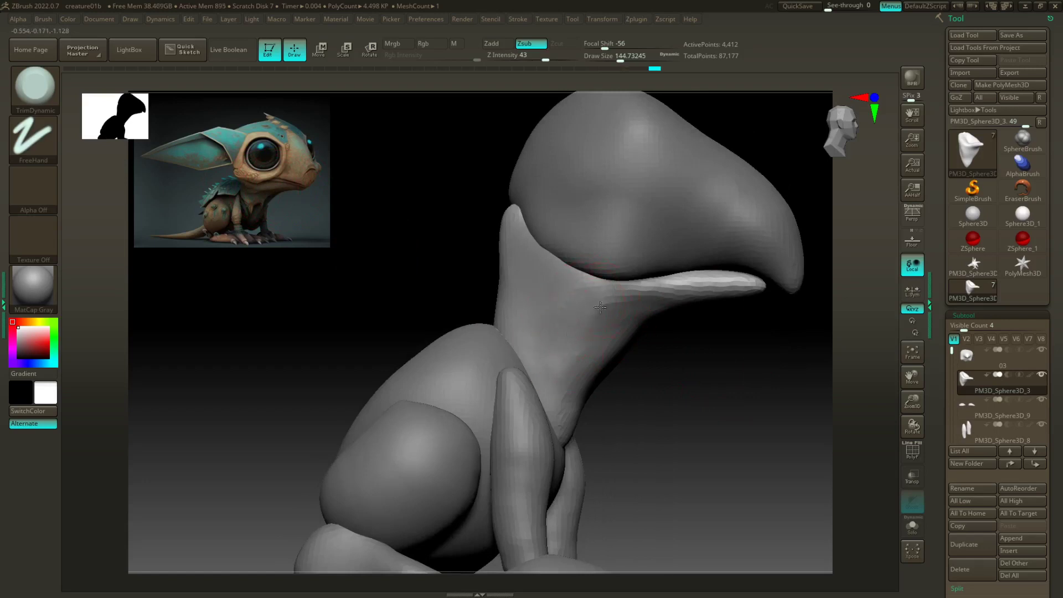
left_click_drag(570, 384, 579, 377)
left_click_drag(674, 366, 610, 360)
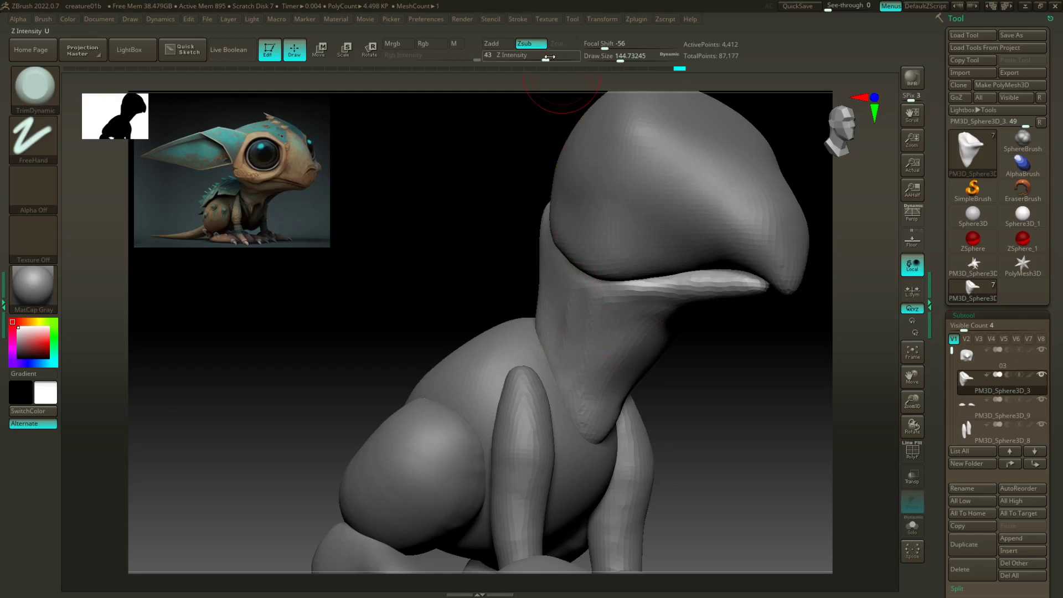
Step: Raise the brush's Z Intensity to 57 and flatten the neck between the jaw corner and the shoulder
left_click(553, 58)
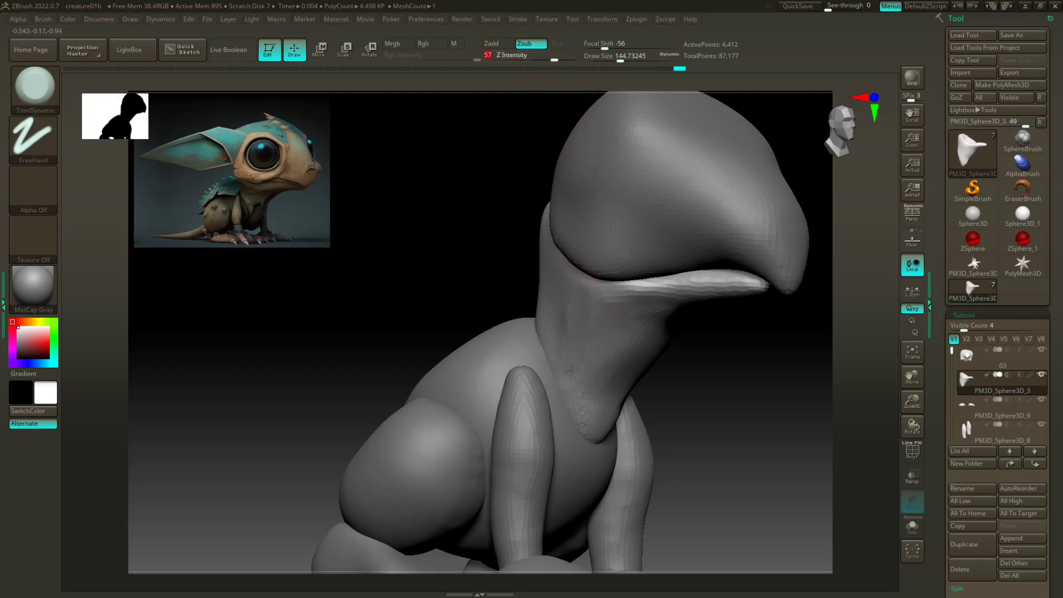
left_click_drag(571, 371, 567, 369)
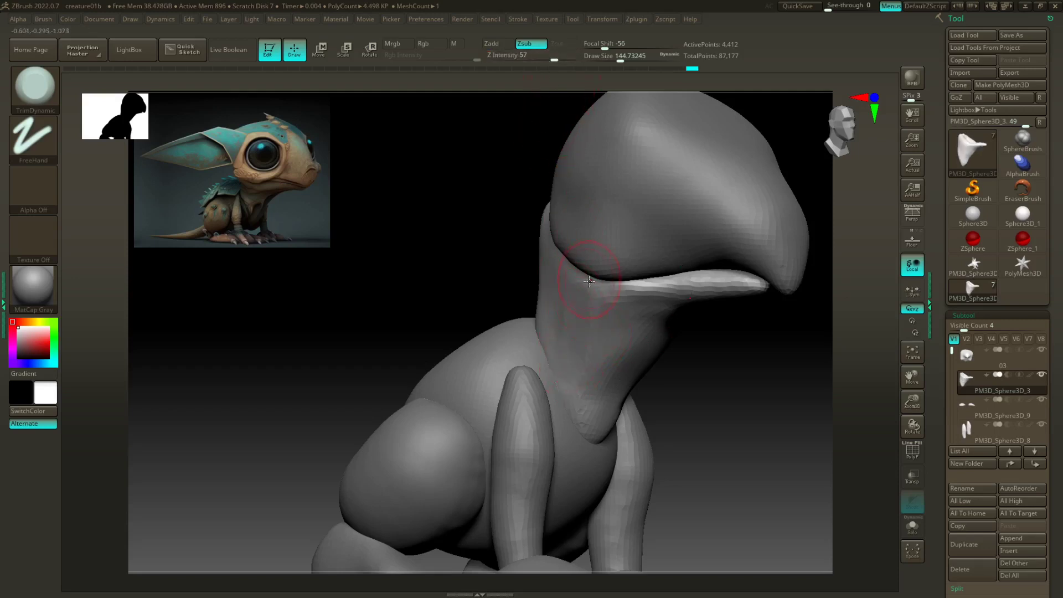
left_click_drag(458, 289, 482, 295)
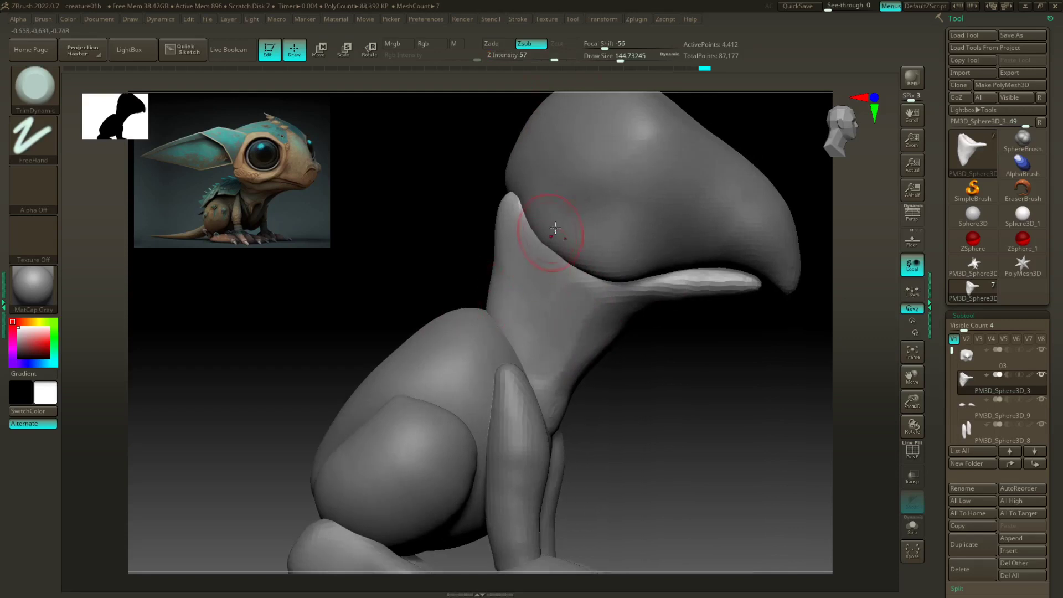
Step: Trim the back of the neck from the skull to the shoulders and remesh the neck with DynaMesh
mouse_move(432, 238)
left_mouse_down()
mouse_move(484, 249)
mouse_move(474, 290)
left_mouse_up()
left_click_drag(482, 229, 490, 199)
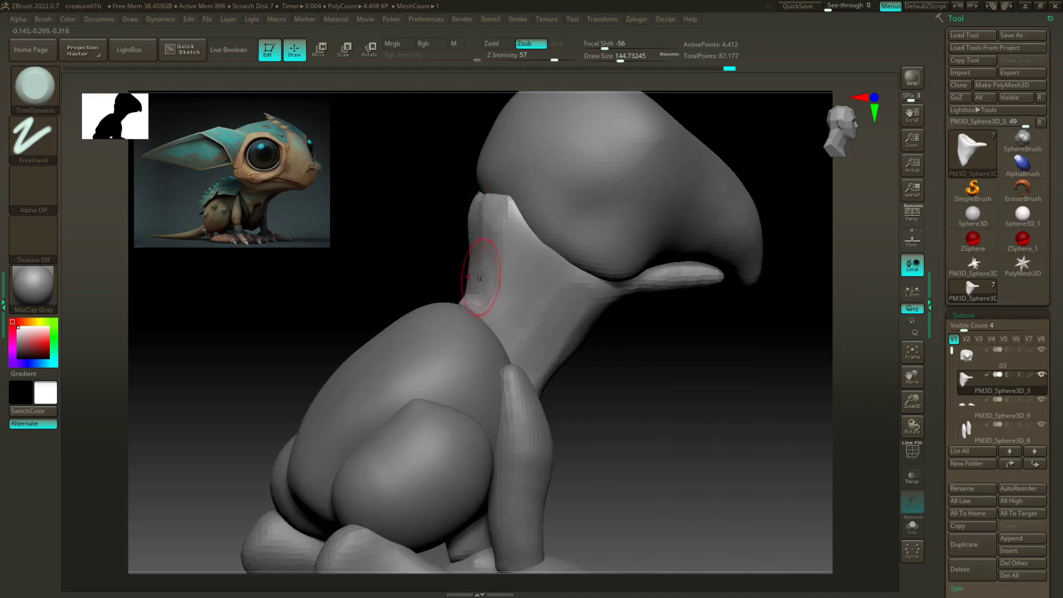
mouse_move(488, 307)
left_mouse_down()
mouse_move(488, 272)
mouse_move(459, 306)
left_mouse_up()
mouse_move(446, 280)
left_mouse_down()
mouse_move(425, 273)
mouse_move(482, 262)
left_mouse_up()
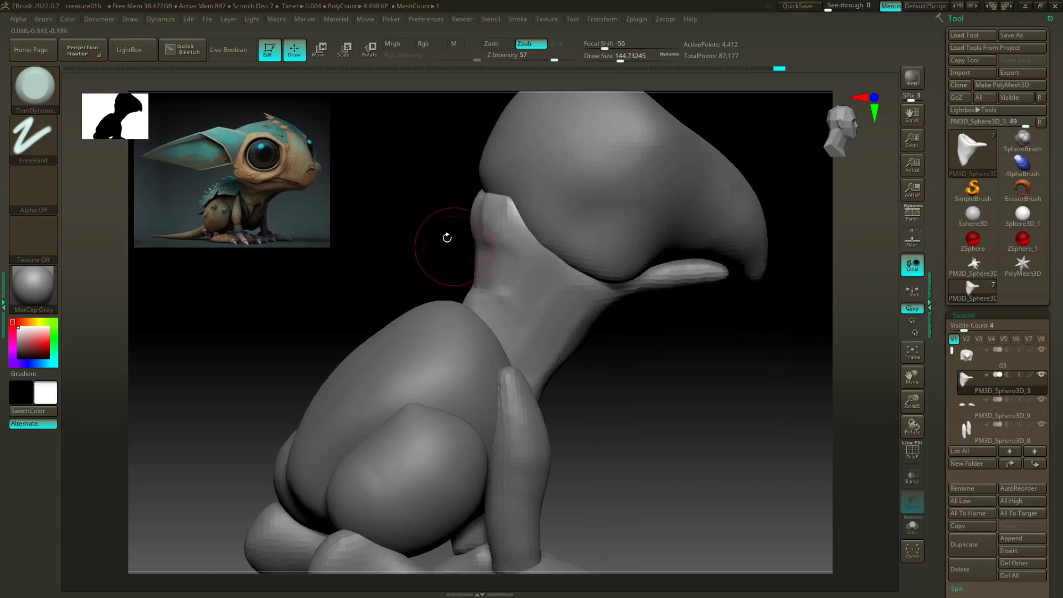
mouse_move(446, 237)
left_mouse_down("ctrl")
mouse_move(437, 266)
mouse_move(501, 274)
mouse_move(522, 254)
mouse_move(470, 242)
mouse_move(480, 207)
mouse_move(556, 214)
mouse_move(462, 247)
mouse_move(447, 237)
mouse_move(499, 211)
mouse_move(512, 298)
mouse_move(491, 297)
mouse_move(473, 264)
mouse_move(495, 274)
left_mouse_up("ctrl")
Step: Smooth the back edge and side of the neck below the skull
key("shift")
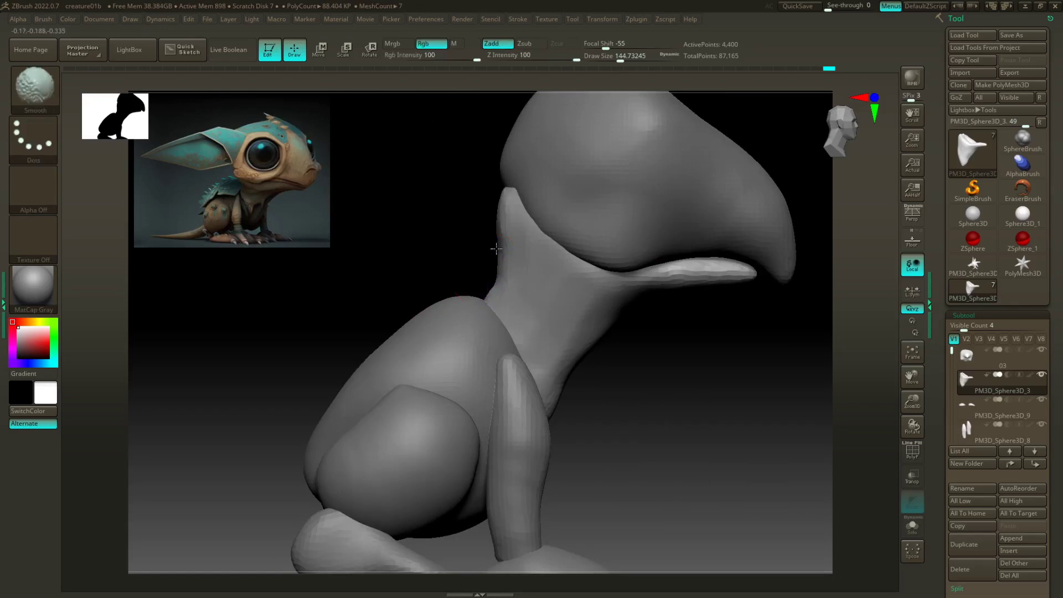
key("shift")
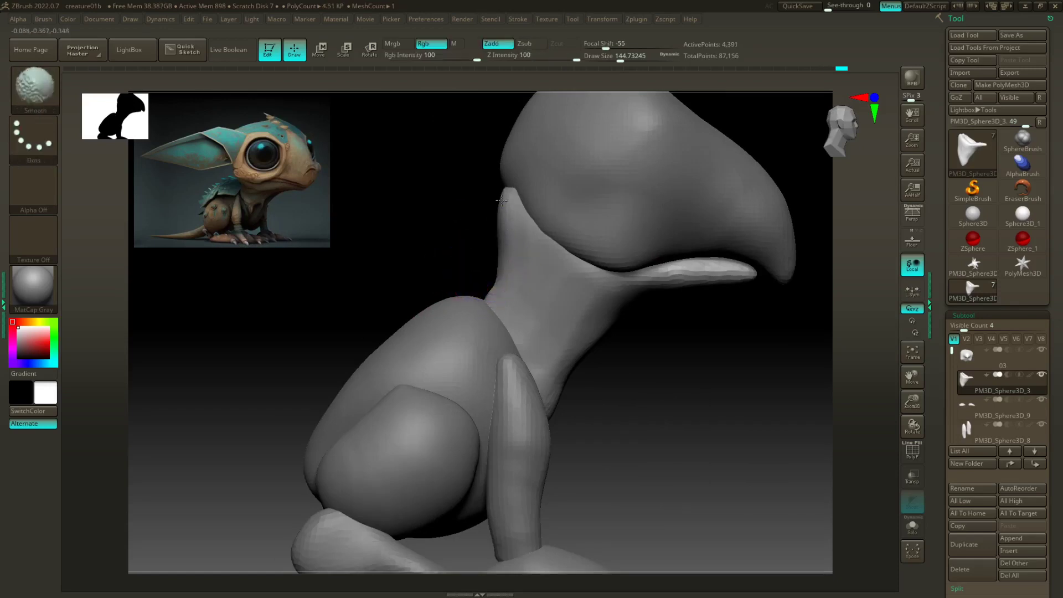
left_click_drag(501, 200, 505, 216, "shift")
mouse_move(496, 256)
left_mouse_down("shift")
mouse_move(524, 316)
mouse_move(576, 307)
left_mouse_up("shift")
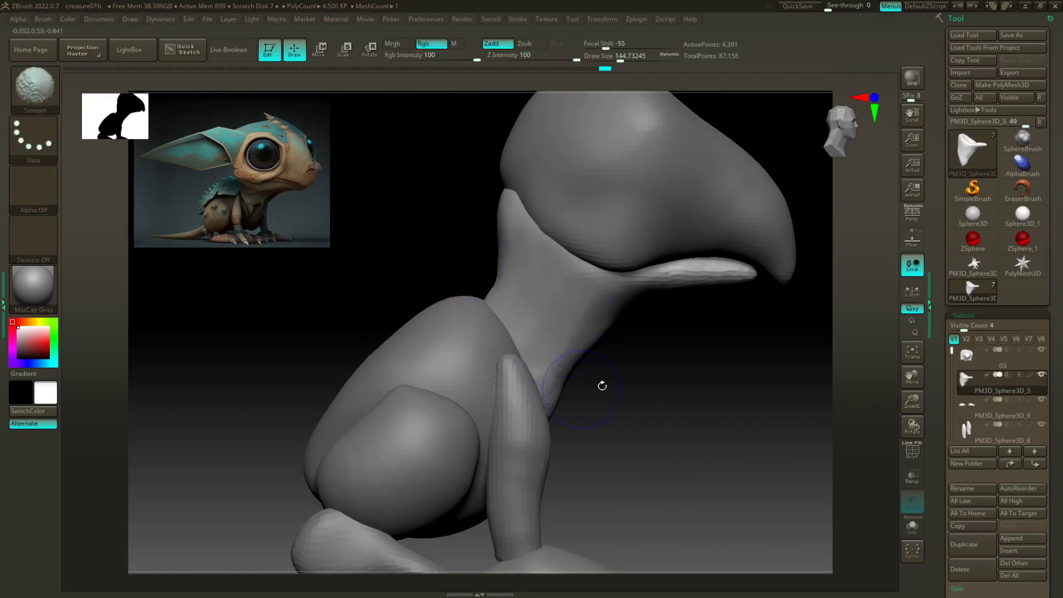
Step: Flatten and smooth the front side of the neck from beneath the jaw to the chest
left_click_drag(602, 386, 634, 383)
key("shift")
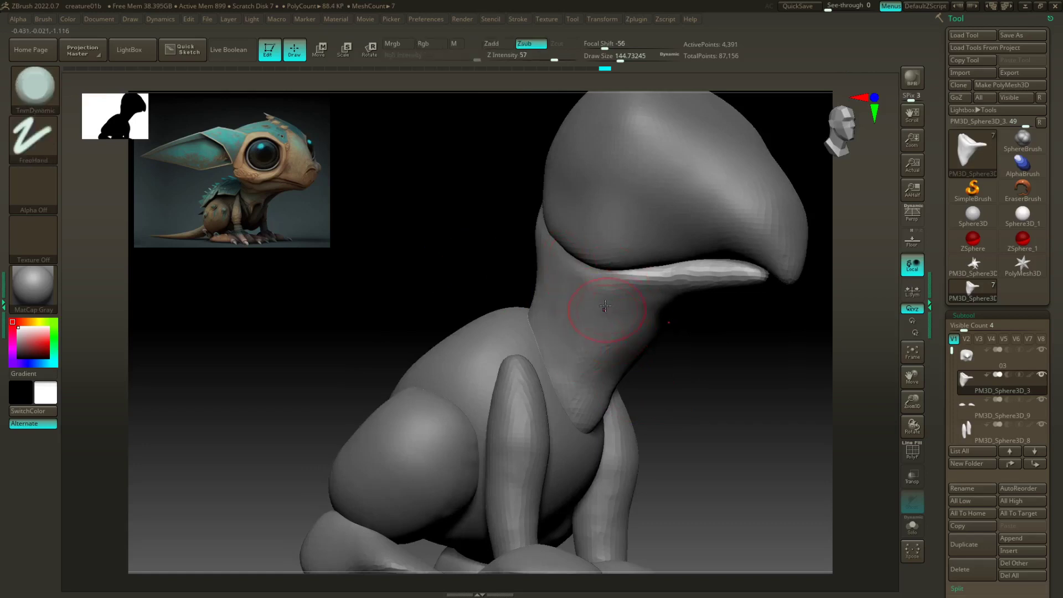
left_click_drag(592, 335, 607, 311)
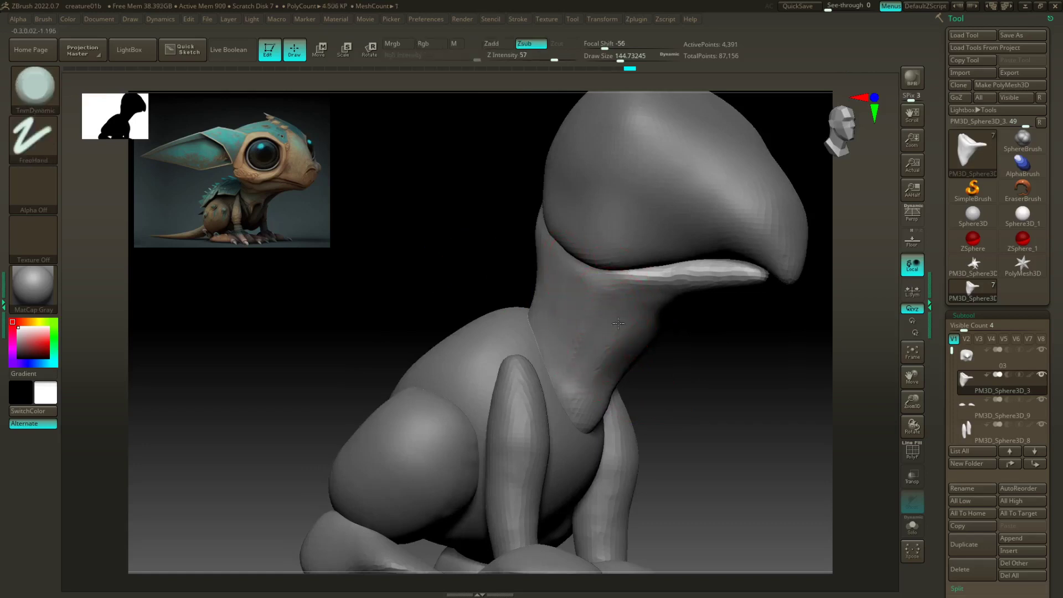
mouse_move(629, 368)
left_mouse_down("shift")
mouse_move(605, 340)
mouse_move(685, 361)
mouse_move(675, 351)
left_mouse_up("shift")
mouse_move(646, 305)
left_mouse_down()
mouse_move(634, 360)
mouse_move(661, 291)
mouse_move(626, 388)
left_mouse_up()
Step: Plane the throat and the outer edge of the lower jaw with the TrimDynamic brush
mouse_move(720, 359)
left_mouse_down()
mouse_move(645, 349)
mouse_move(736, 332)
mouse_move(710, 362)
left_mouse_up()
key("ctrl+z")
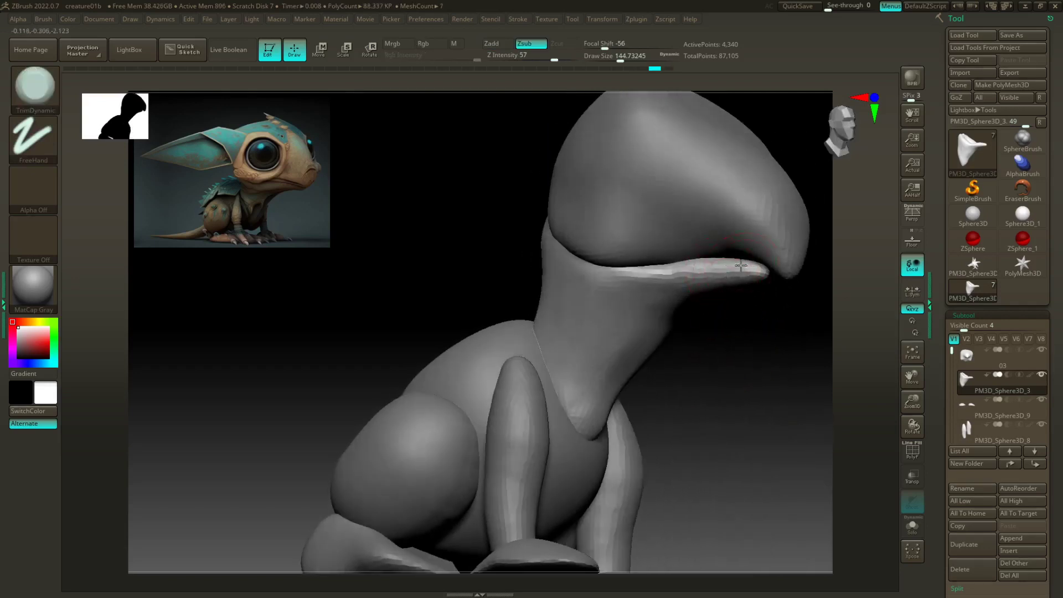
left_click_drag(715, 272, 750, 274)
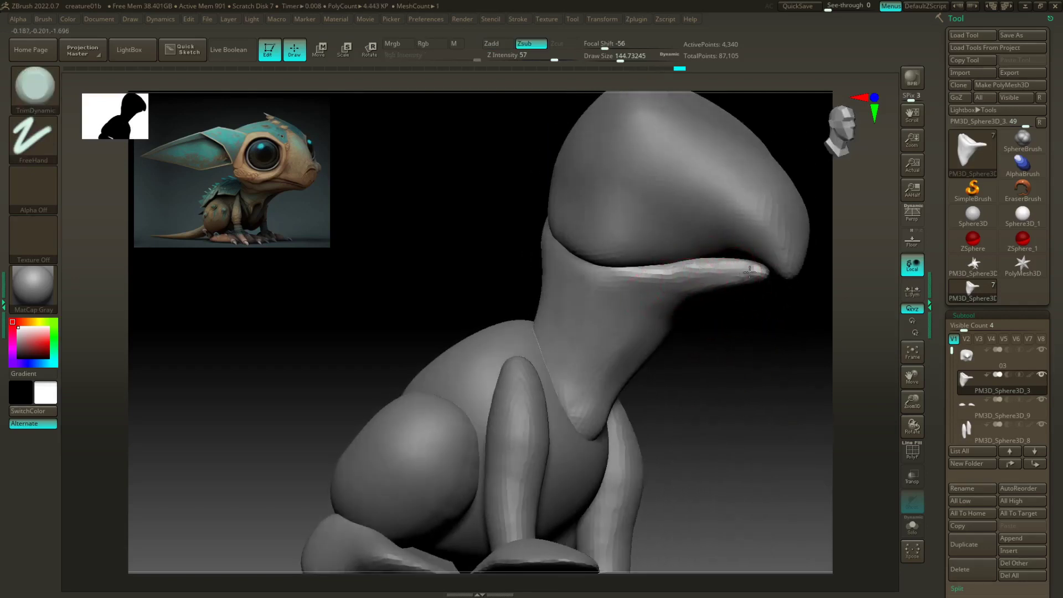
mouse_move(676, 333)
left_mouse_down()
mouse_move(657, 351)
mouse_move(724, 351)
mouse_move(691, 337)
mouse_move(684, 313)
mouse_move(640, 345)
left_mouse_up()
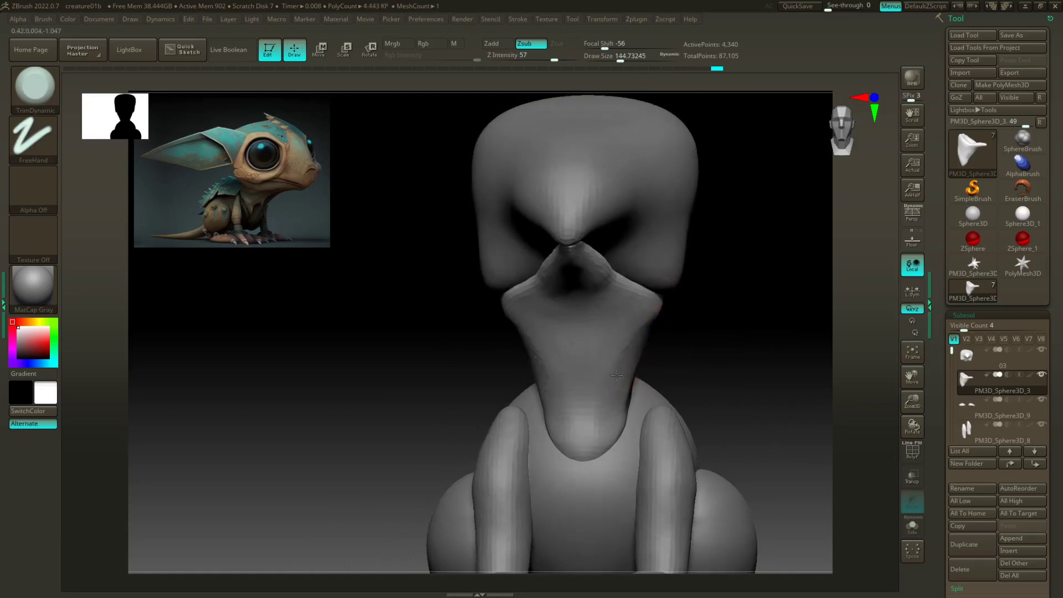
Step: Flatten the front side of the neck and the jaw corner below the mouth line, remeshing the neck
mouse_move(613, 366)
left_mouse_down()
mouse_move(621, 351)
mouse_move(596, 366)
left_mouse_up()
left_click_drag(706, 316, 670, 375)
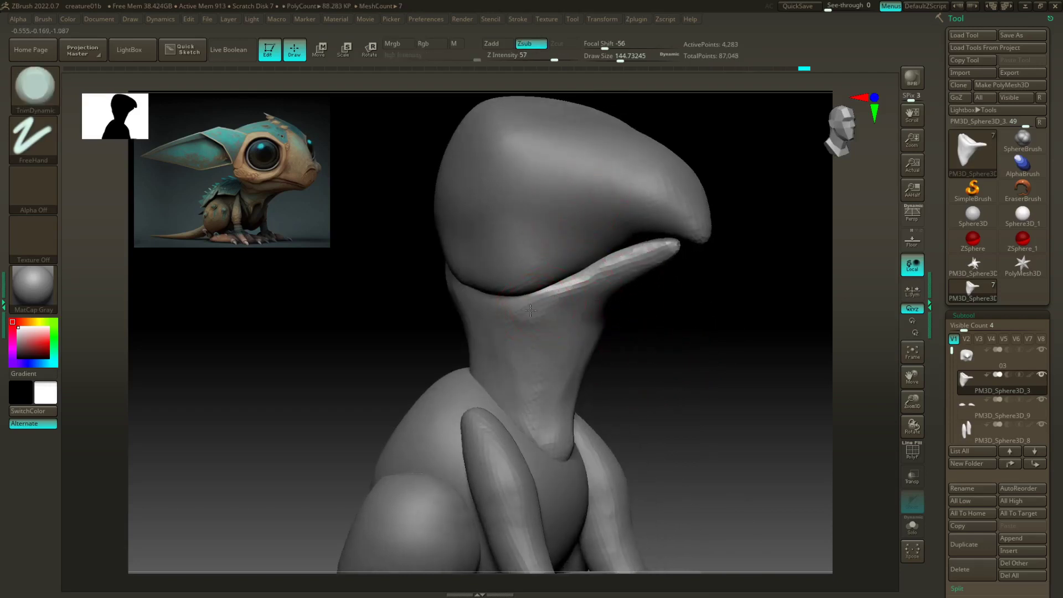
left_click_drag(573, 285, 540, 302)
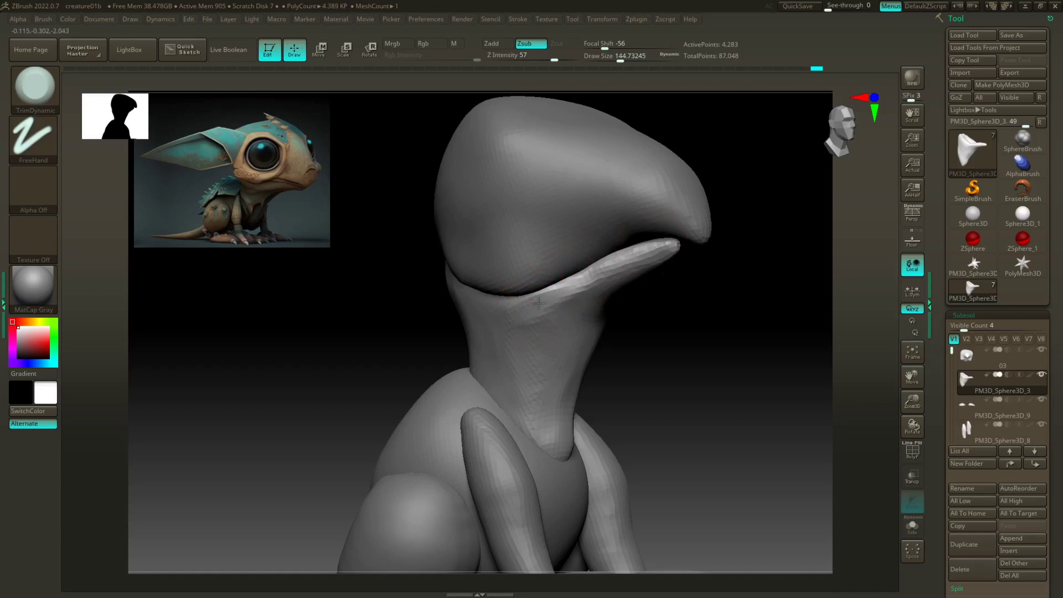
mouse_move(658, 327)
left_mouse_down()
mouse_move(670, 337)
mouse_move(641, 365)
mouse_move(629, 353)
mouse_move(642, 299)
left_mouse_up()
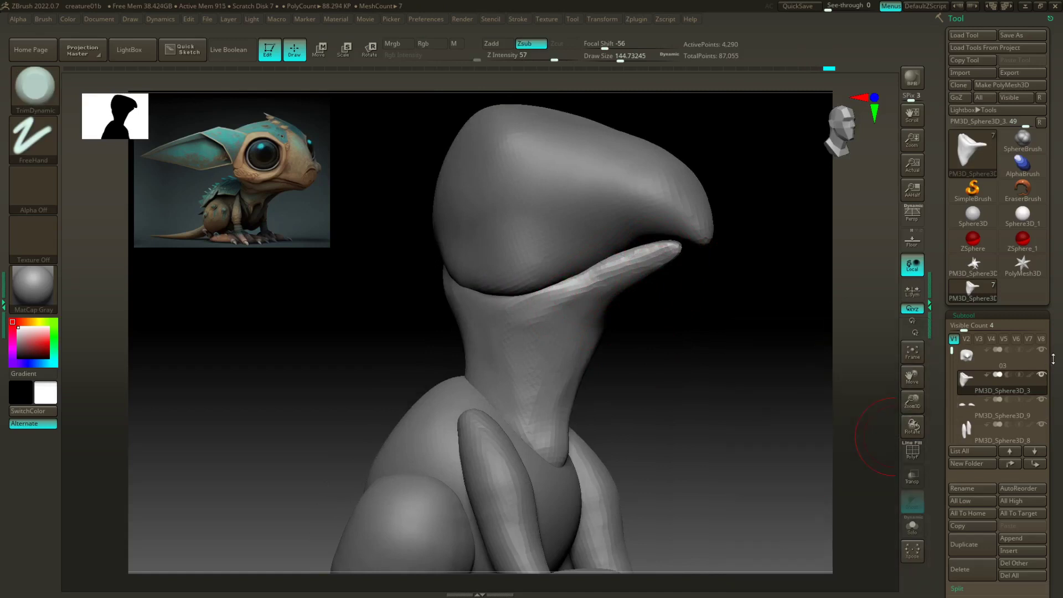
Step: Set the neck's DynaMesh resolution to 104, smooth the underside of the lower jaw and remesh
left_click_drag(1055, 359, 1051, 277)
scroll(1052, 277, "down", 6)
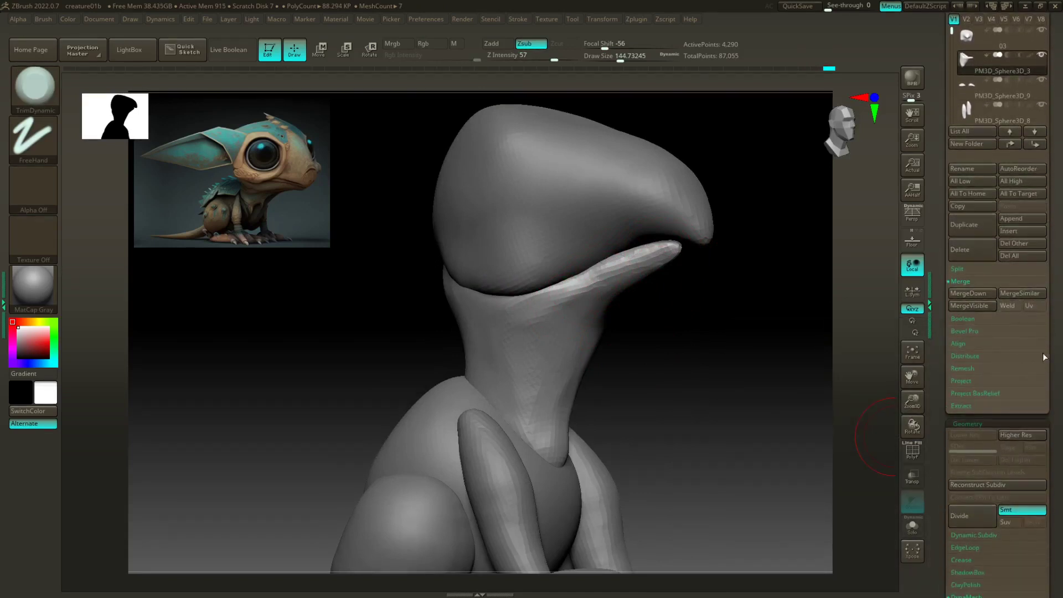
scroll(1045, 357, "down", 5)
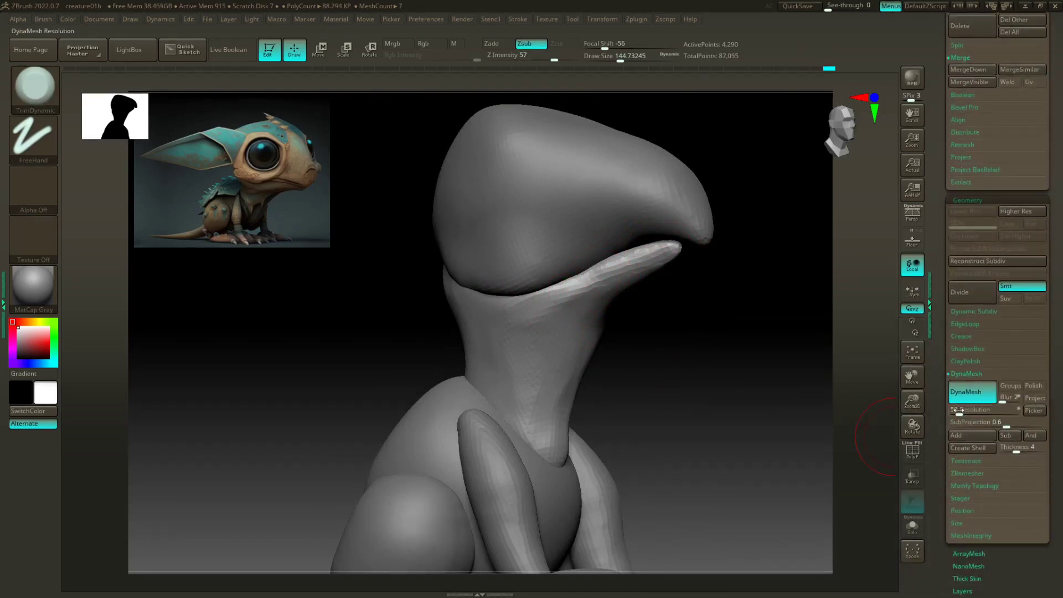
left_click_drag(961, 410, 962, 415)
key("shift")
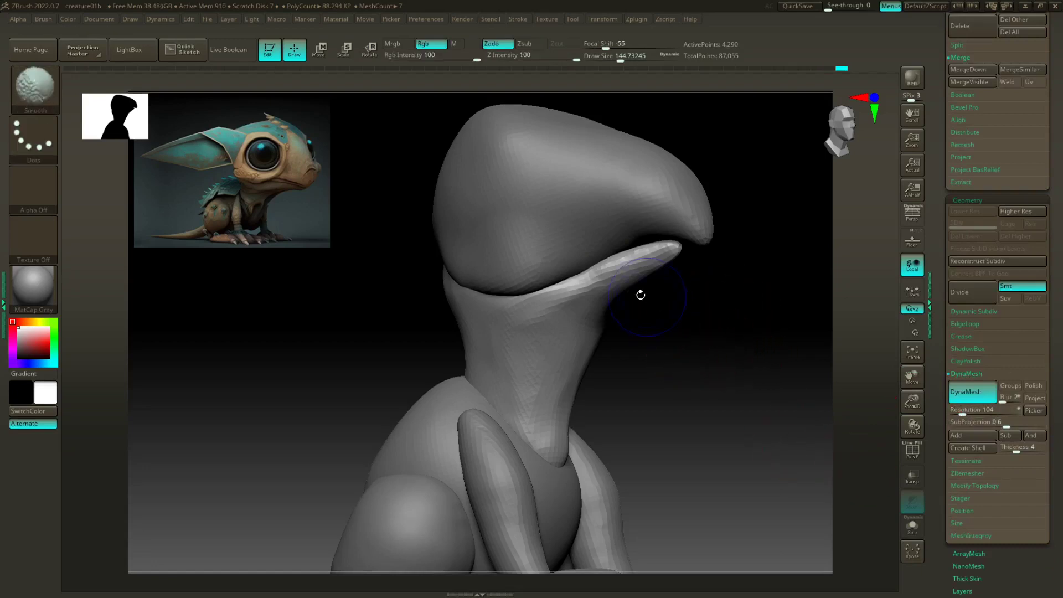
left_click_drag(625, 281, 664, 275, "shift")
left_click_drag(699, 324, 725, 358, "ctrl")
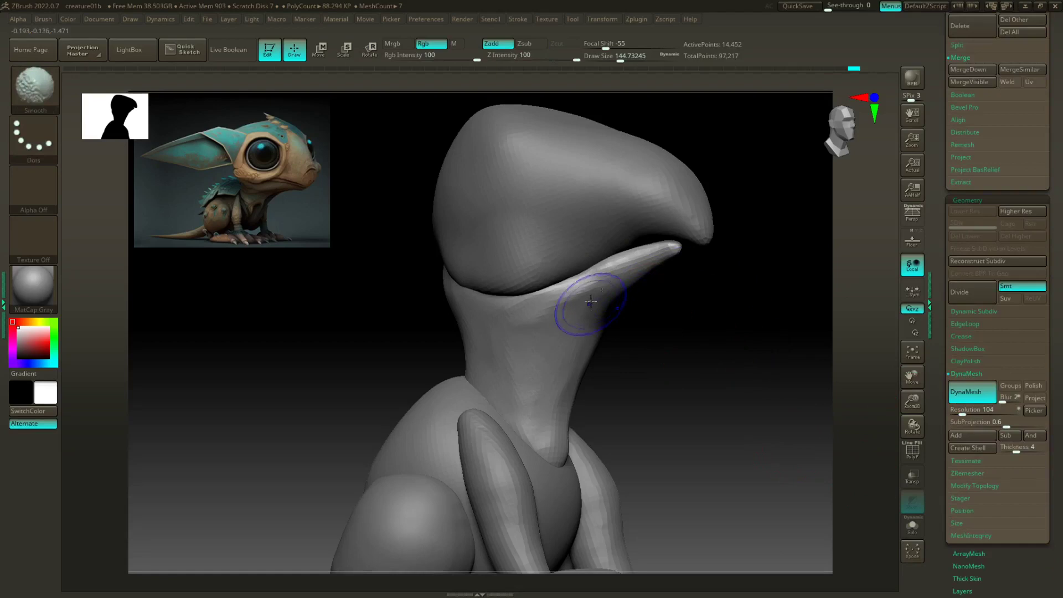
left_click_drag(593, 304, 548, 318, "shift")
key("ctrl+z")
key("ctrl+z")
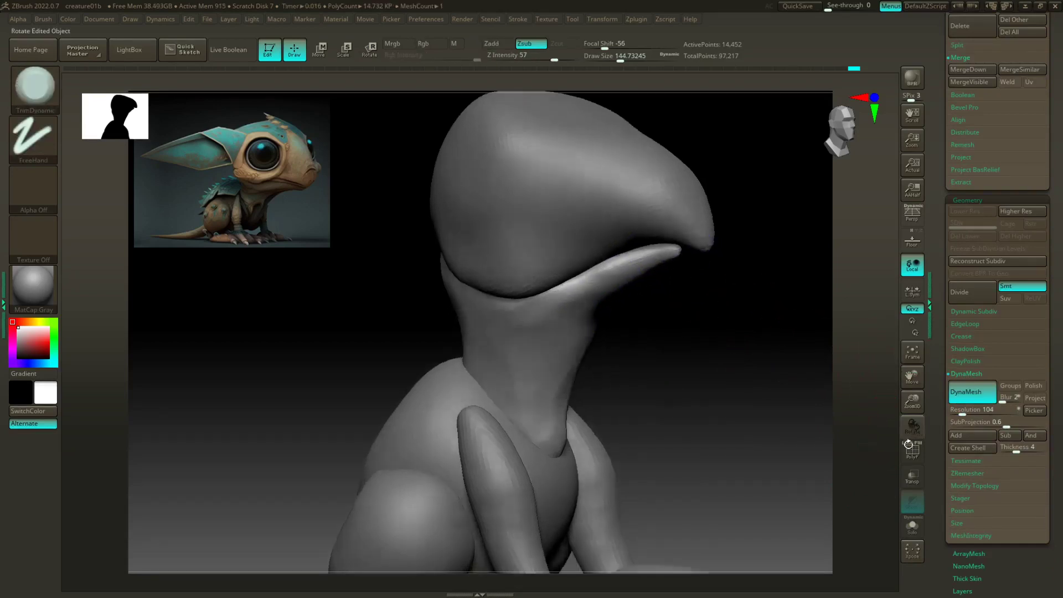
Step: Inspect the neck's mesh density with the PolyFrame display, then hide the wireframe again
left_click(913, 452)
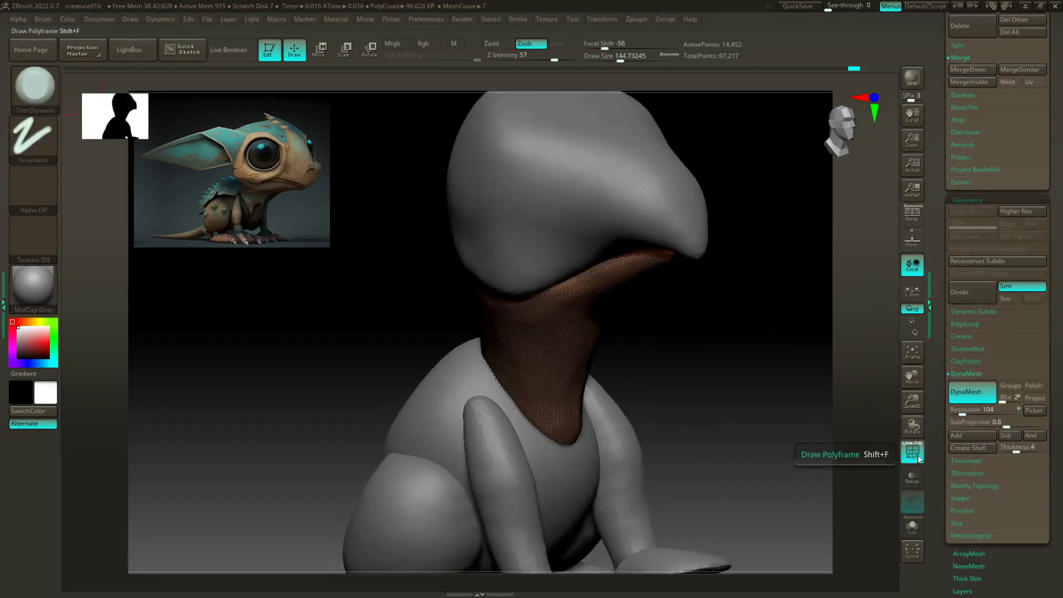
left_click(920, 457)
left_click(921, 458)
left_click(921, 456)
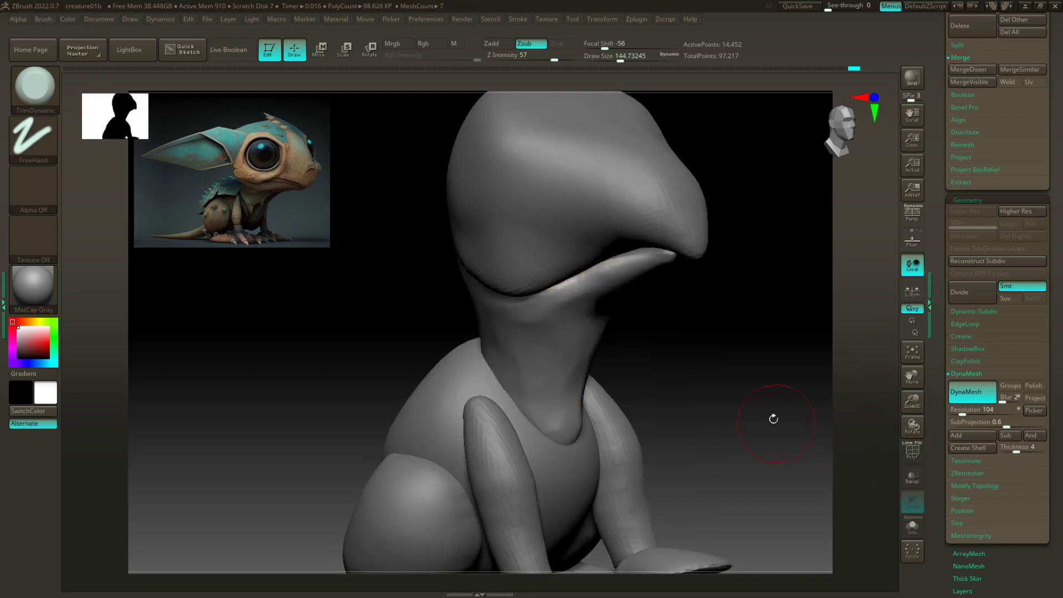
Step: Trim the side of the neck and the jaw corner from a low front view
left_click_drag(723, 349, 700, 354)
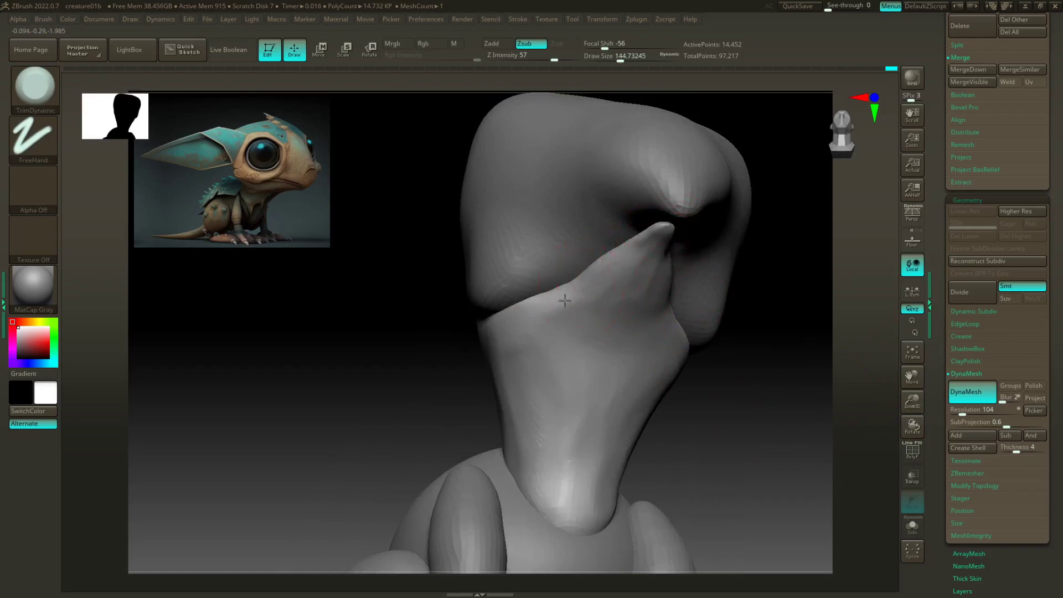
left_click_drag(745, 423, 677, 380)
left_click_drag(497, 371, 550, 304)
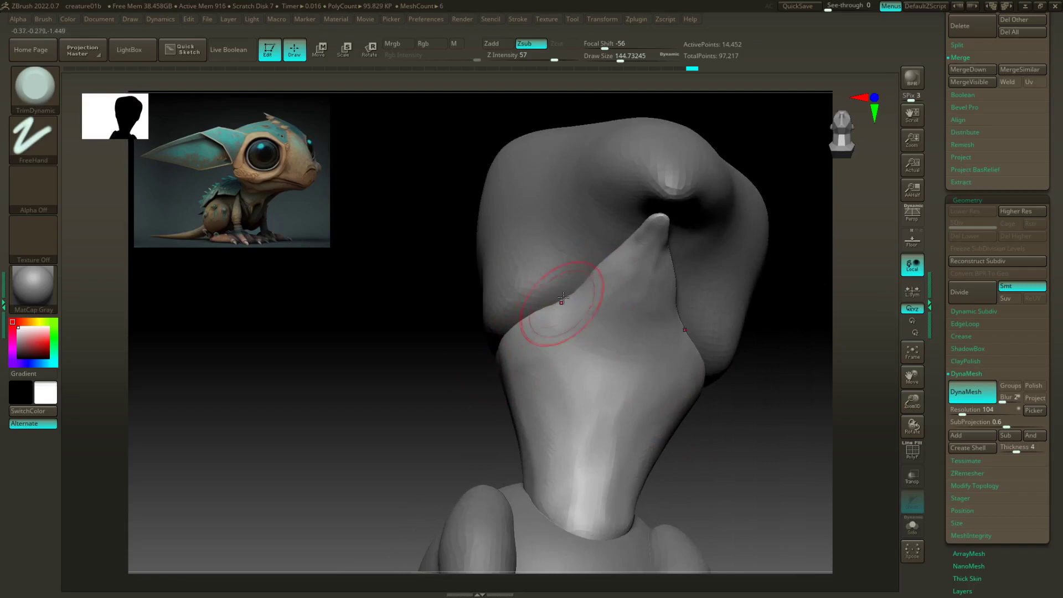
Step: Reshape the upper edge of the lower jaw with the Move brush and remesh the neck
key("b")
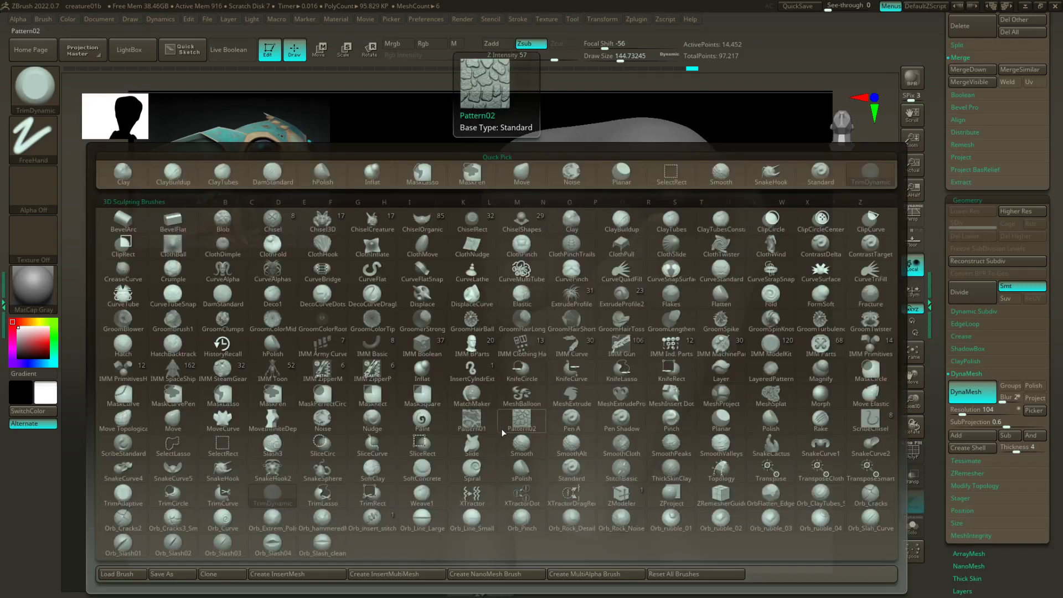
key("m")
key("v")
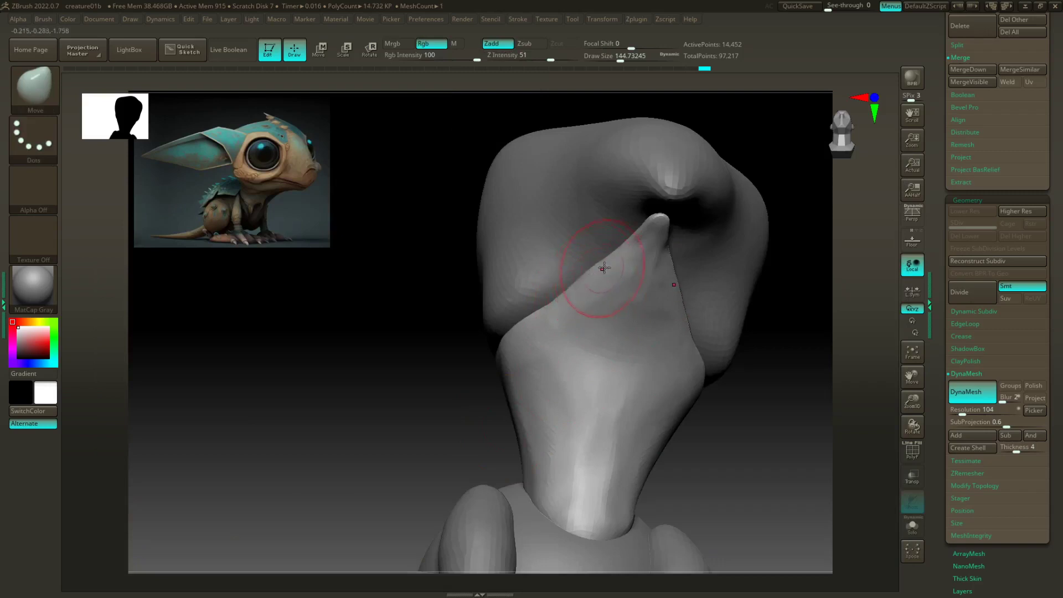
left_click(607, 327)
left_click_drag(716, 432, 753, 455, "ctrl")
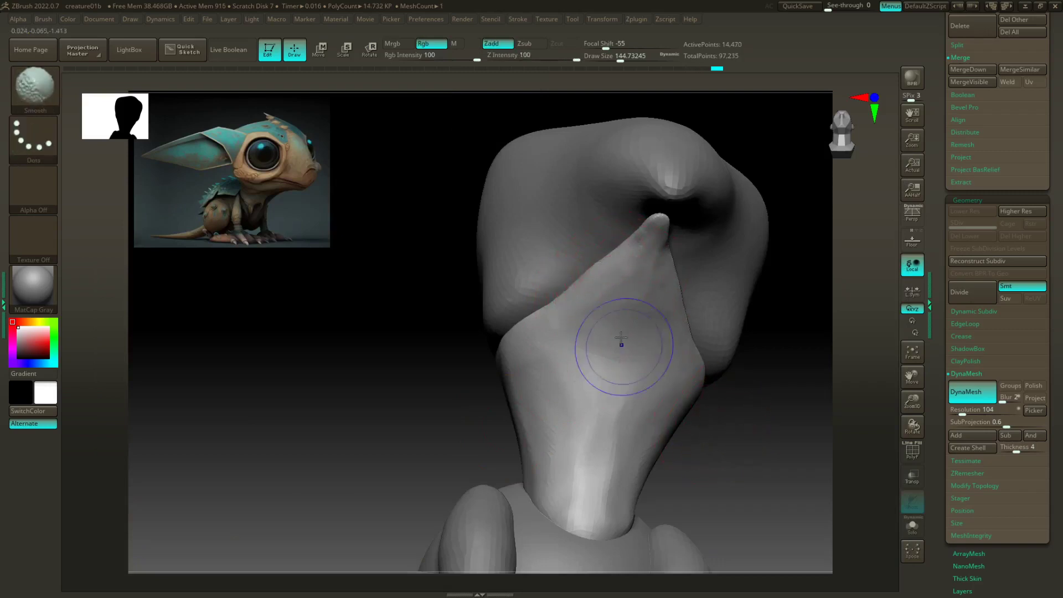
Step: Smooth the underside of the jaw, widen the chin tip with the Move brush and remesh
left_click_drag(622, 344, 654, 223, "shift")
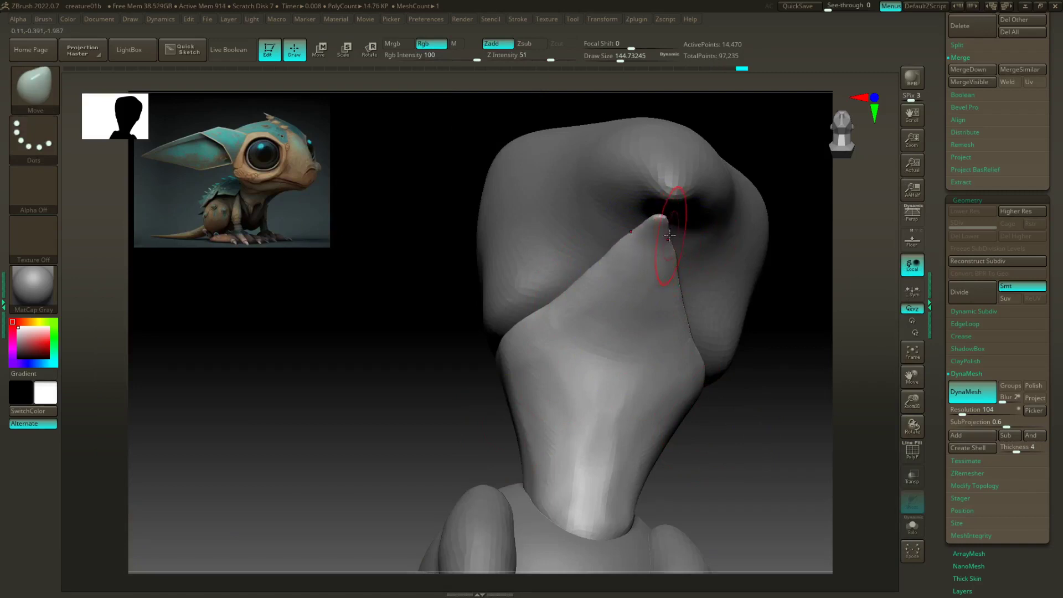
mouse_move(670, 235)
left_mouse_down()
mouse_move(668, 220)
mouse_move(674, 244)
left_mouse_up()
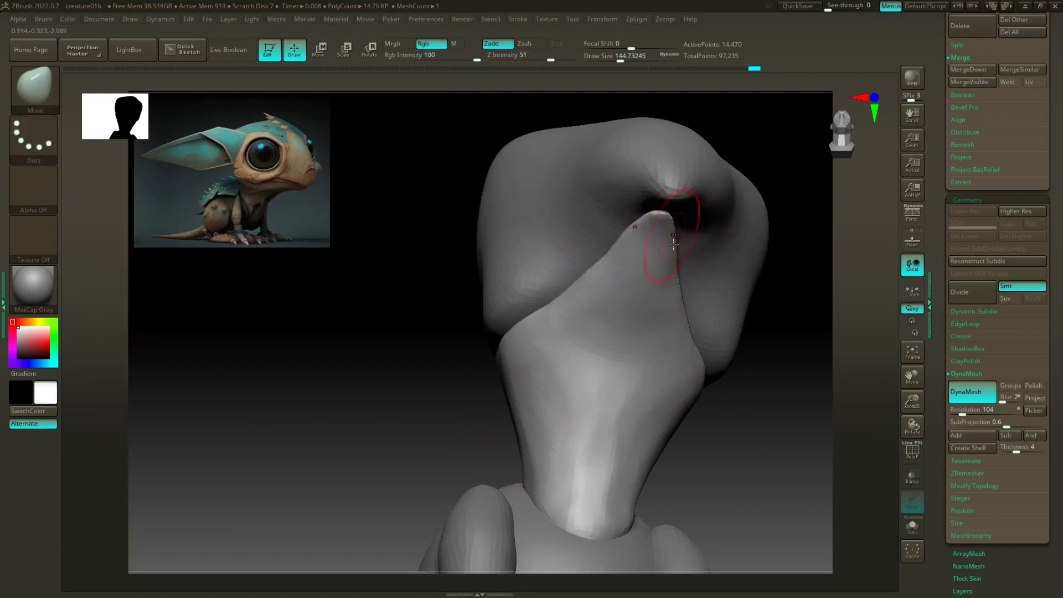
left_click_drag(434, 373, 417, 347, "ctrl")
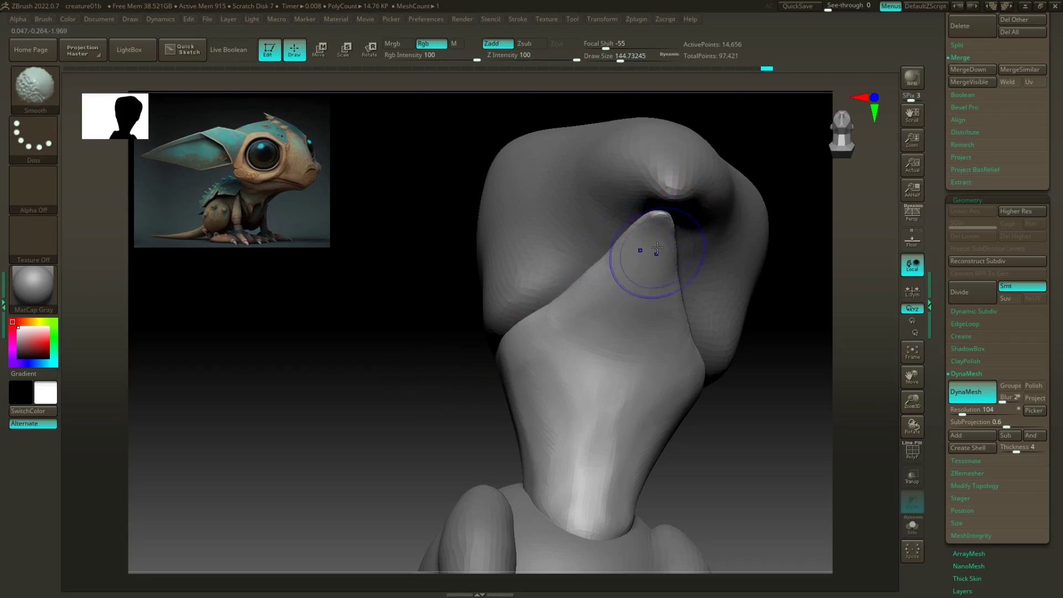
mouse_move(752, 411)
left_mouse_down()
mouse_move(771, 415)
mouse_move(738, 404)
mouse_move(676, 313)
mouse_move(699, 392)
mouse_move(729, 372)
mouse_move(686, 281)
left_mouse_up()
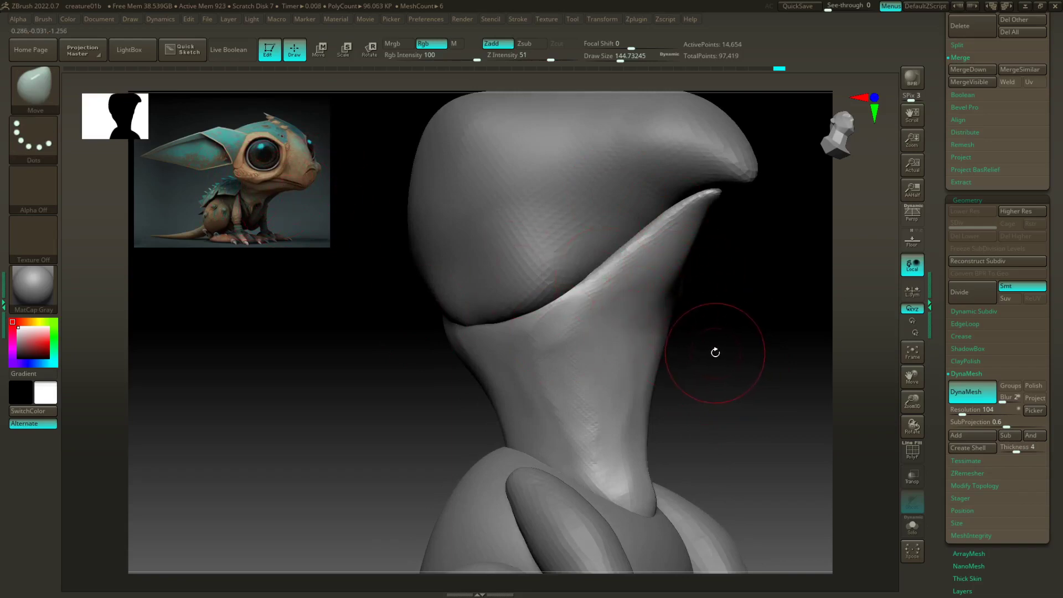
Step: Build up a raised lip along the lower jaw from chin to nape with the Standard brush and remesh
key("b")
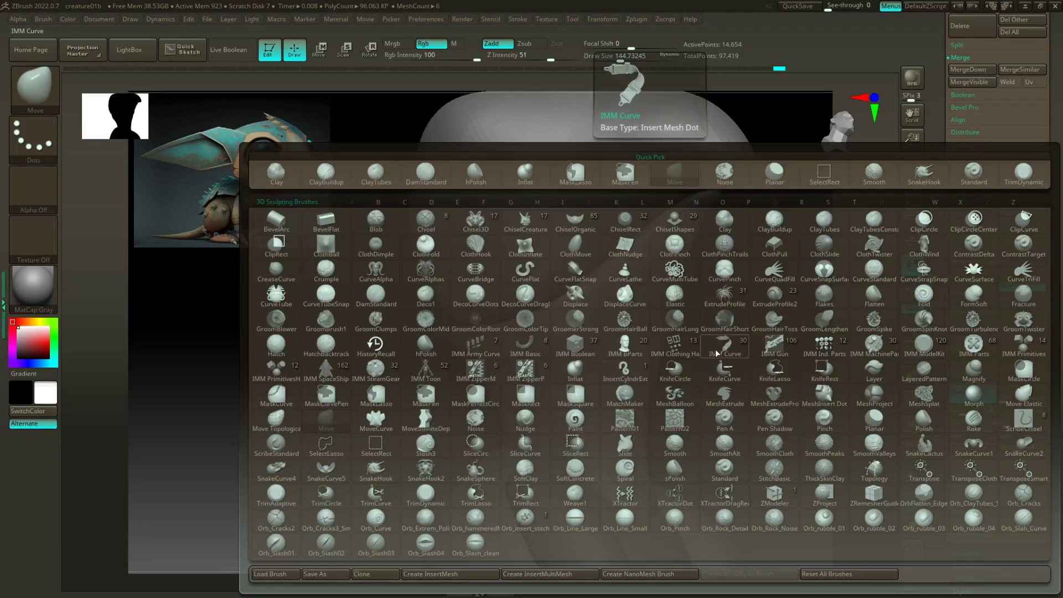
key("s")
key("t")
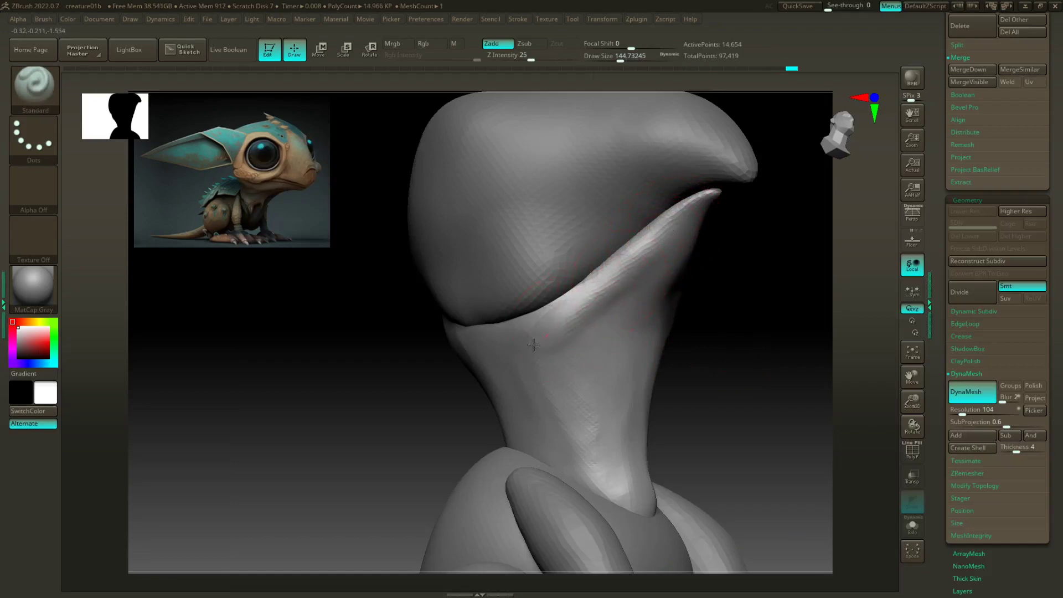
mouse_move(520, 341)
left_mouse_down()
mouse_move(598, 294)
mouse_move(513, 345)
left_mouse_up()
left_click_drag(575, 314, 638, 259)
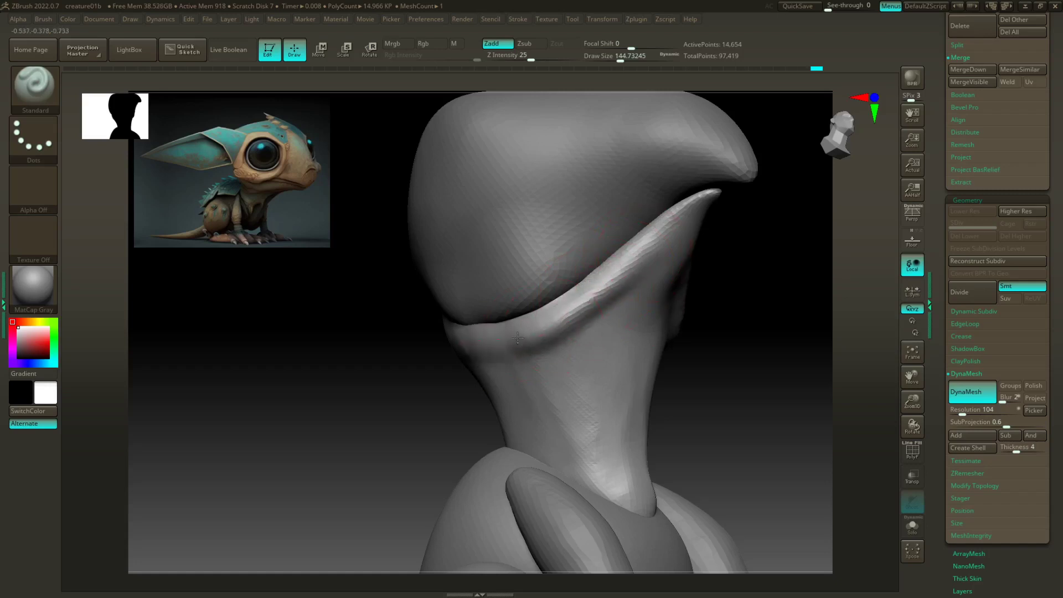
left_click_drag(527, 333, 463, 351)
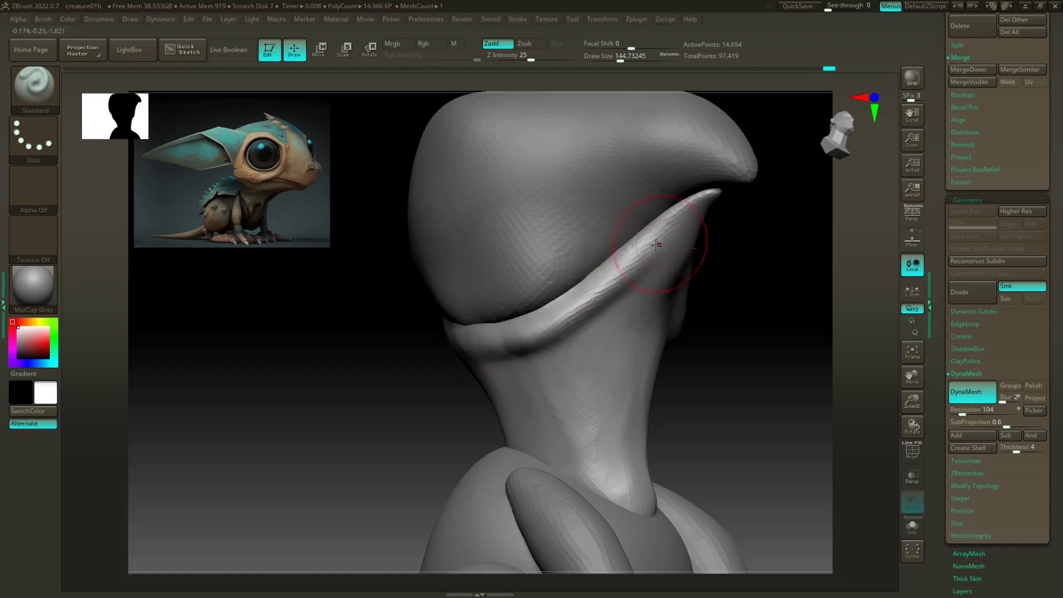
left_click_drag(742, 266, 758, 295, "ctrl")
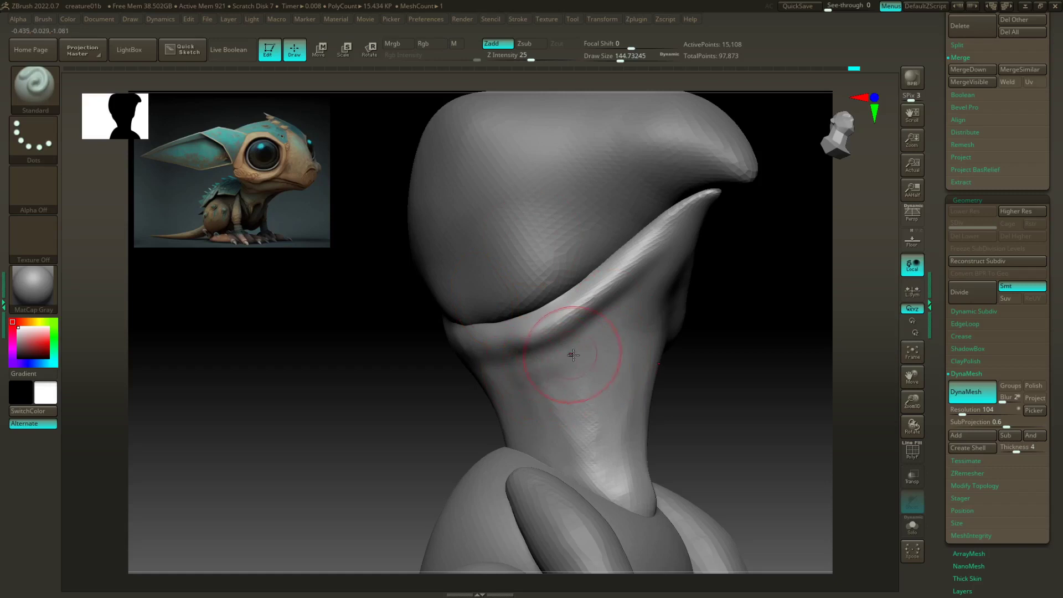
Step: Reduce the Draw Size to about 77 and sculpt a second skin fold beneath the jaw corner
key("s")
mouse_move(576, 359)
left_mouse_down()
mouse_move(567, 355)
mouse_move(577, 336)
mouse_move(539, 368)
mouse_move(581, 330)
left_mouse_up()
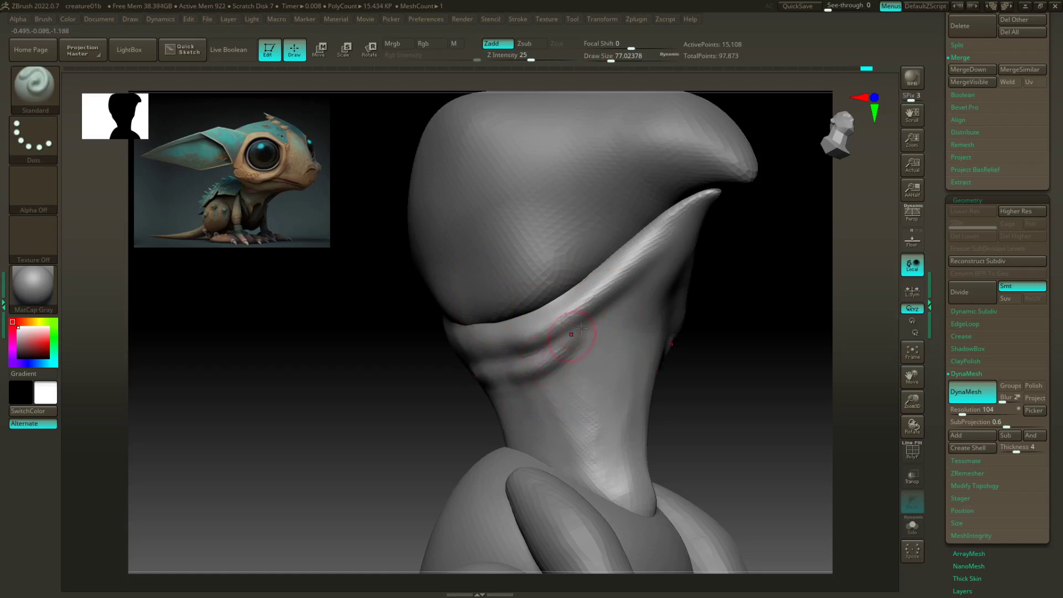
key("ctrl+z")
key("ctrl+shift+z")
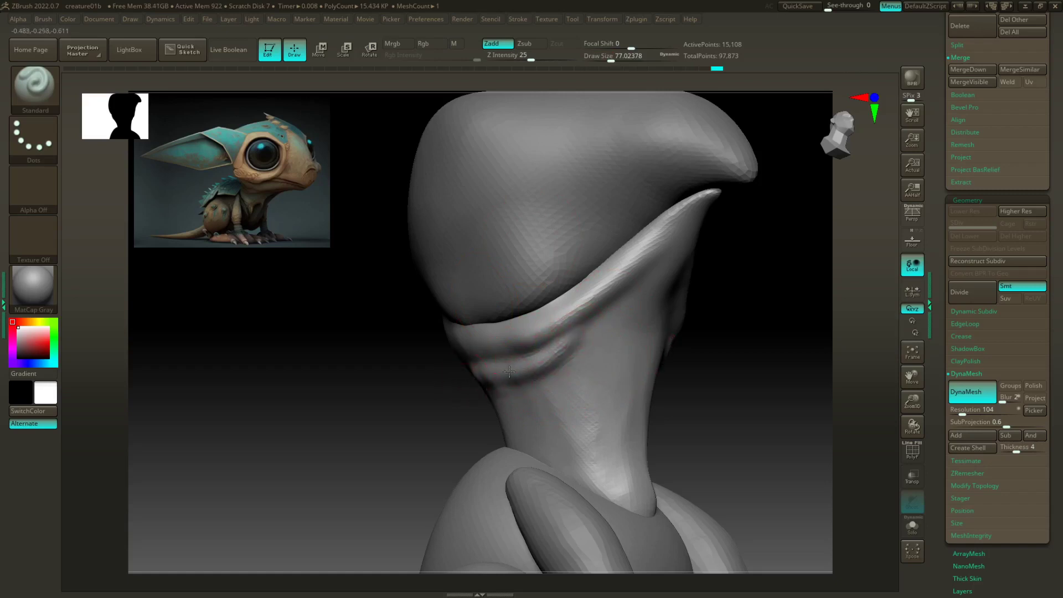
key("ctrl+shift+z")
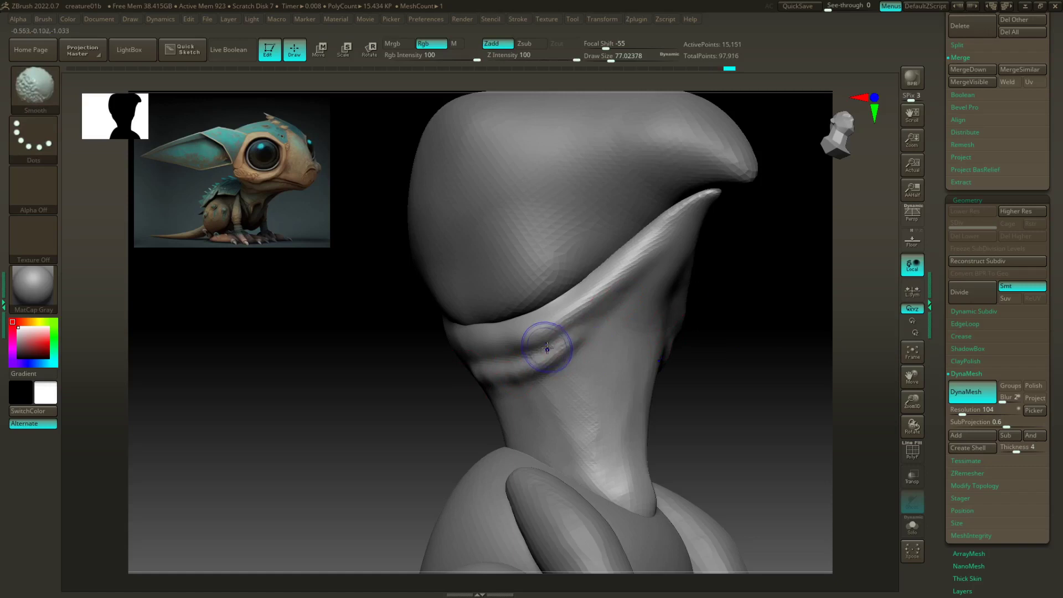
Step: Smooth the lower jaw lip near the chin and the side of the neck below the folds
left_click_drag(651, 248, 689, 214, "shift")
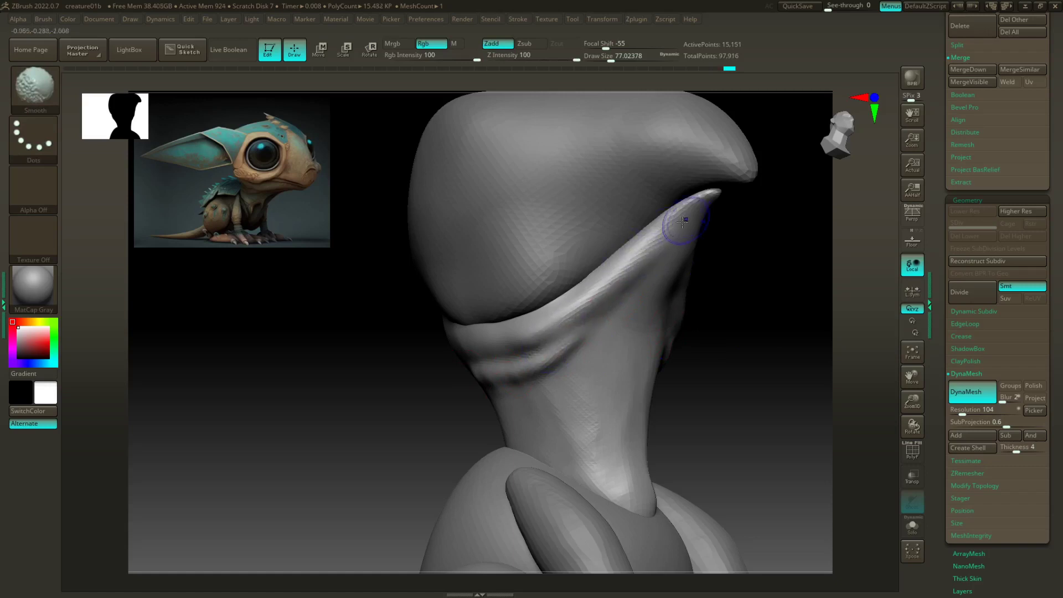
mouse_move(742, 275)
left_mouse_down()
mouse_move(783, 268)
mouse_move(704, 319)
left_mouse_up()
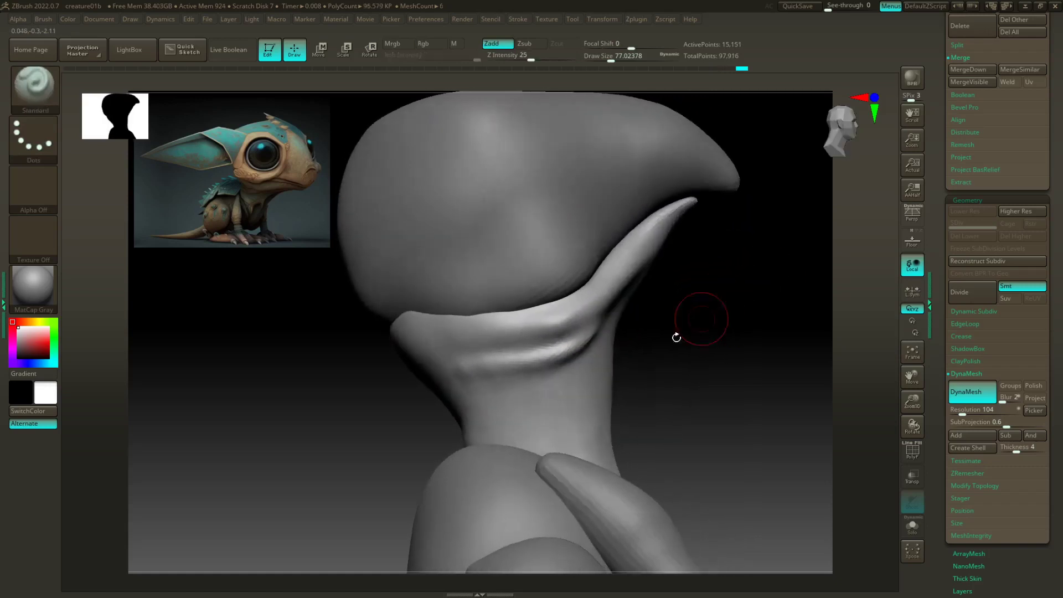
left_click_drag(677, 363, 677, 335)
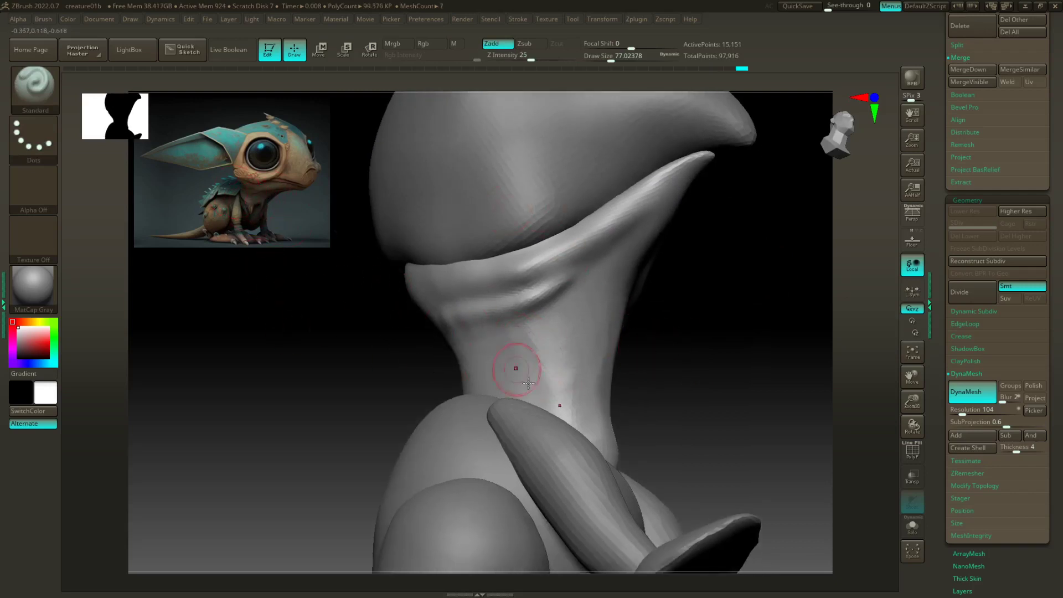
mouse_move(563, 361)
left_mouse_down("shift")
mouse_move(572, 413)
mouse_move(586, 354)
left_mouse_up("shift")
Step: Display the reference image with the model to compare the jaw folds and neck profile from the side
mouse_move(689, 407)
left_mouse_down()
mouse_move(647, 420)
mouse_move(630, 449)
mouse_move(619, 433)
mouse_move(695, 390)
mouse_move(695, 326)
mouse_move(700, 353)
mouse_move(703, 338)
mouse_move(714, 339)
left_mouse_up()
key("s")
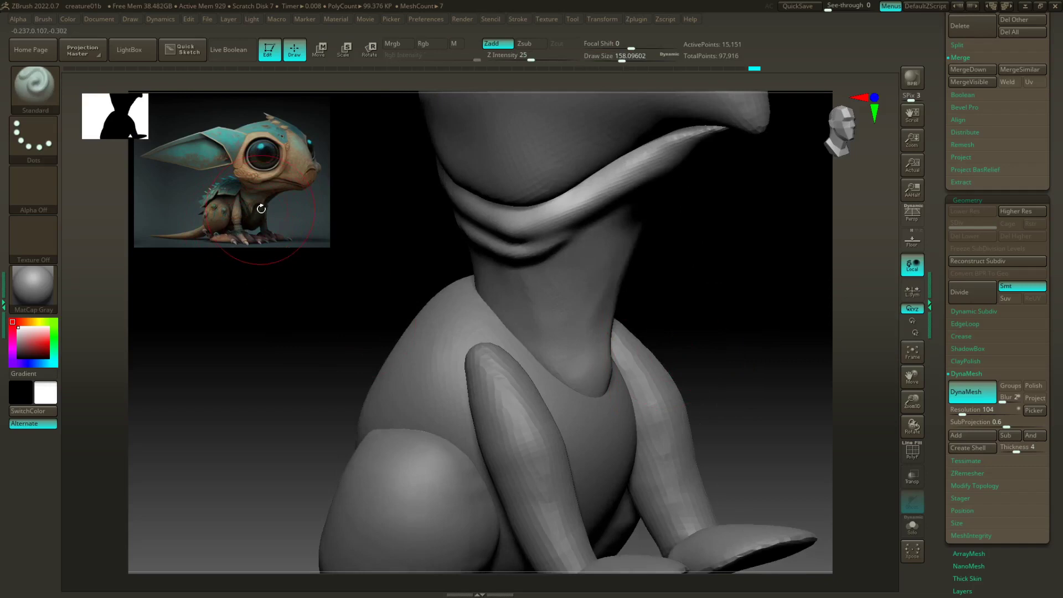
mouse_move(699, 346)
left_mouse_down()
mouse_move(664, 289)
mouse_move(688, 292)
mouse_move(705, 356)
mouse_move(668, 356)
mouse_move(634, 394)
left_mouse_up()
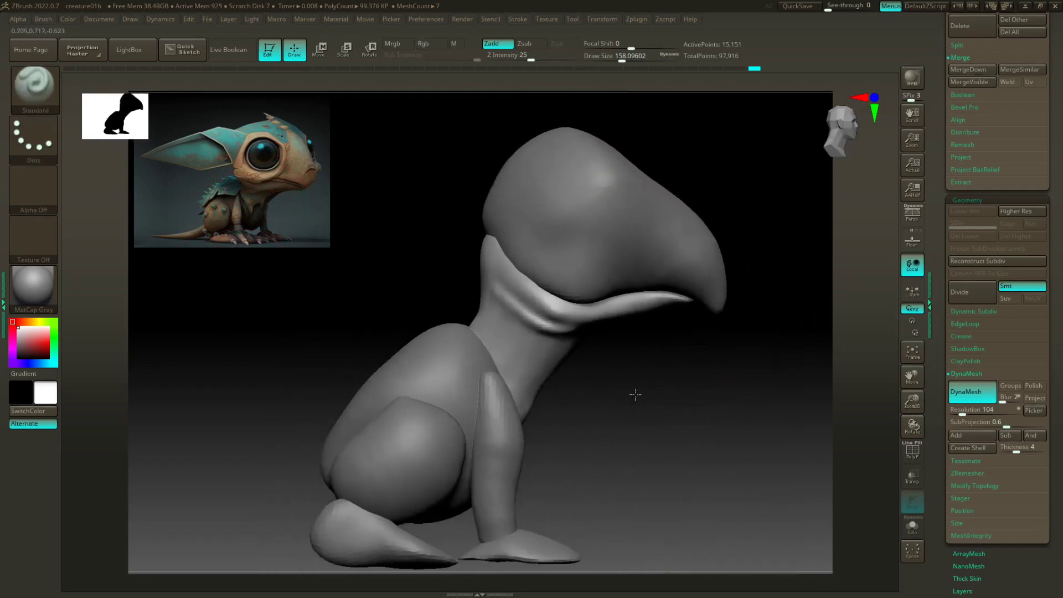
left_click(921, 245)
mouse_move(698, 416)
left_mouse_down("alt")
mouse_move(696, 400)
mouse_move(611, 392)
left_mouse_up("alt")
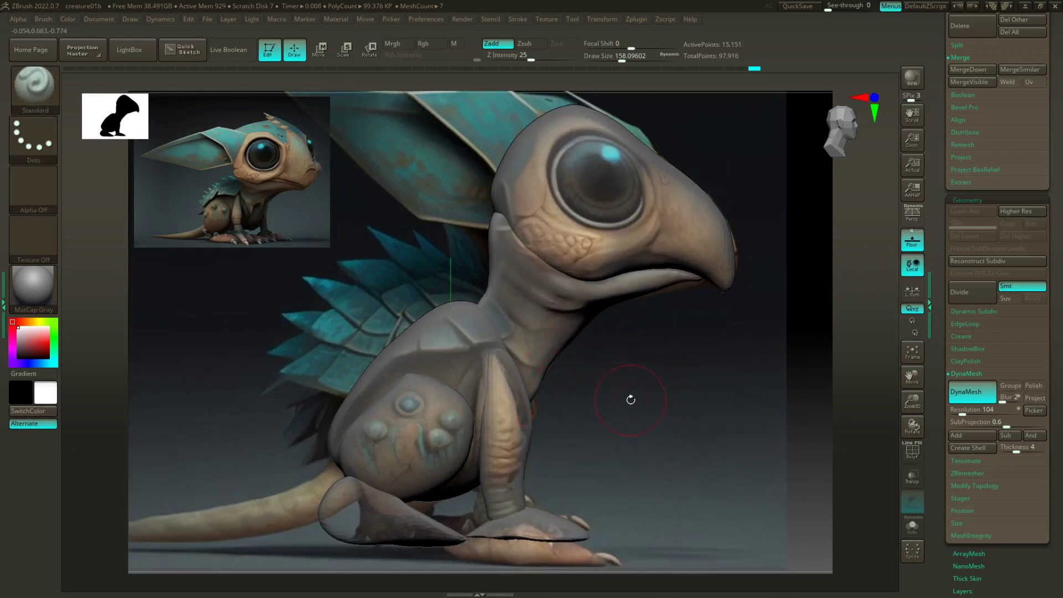
Step: With the Move brush at a Draw Size of about 293, push the front base of the neck out to the reference outline
key("s")
left_click_drag(630, 401, 639, 403)
key("b")
key("m")
key("v")
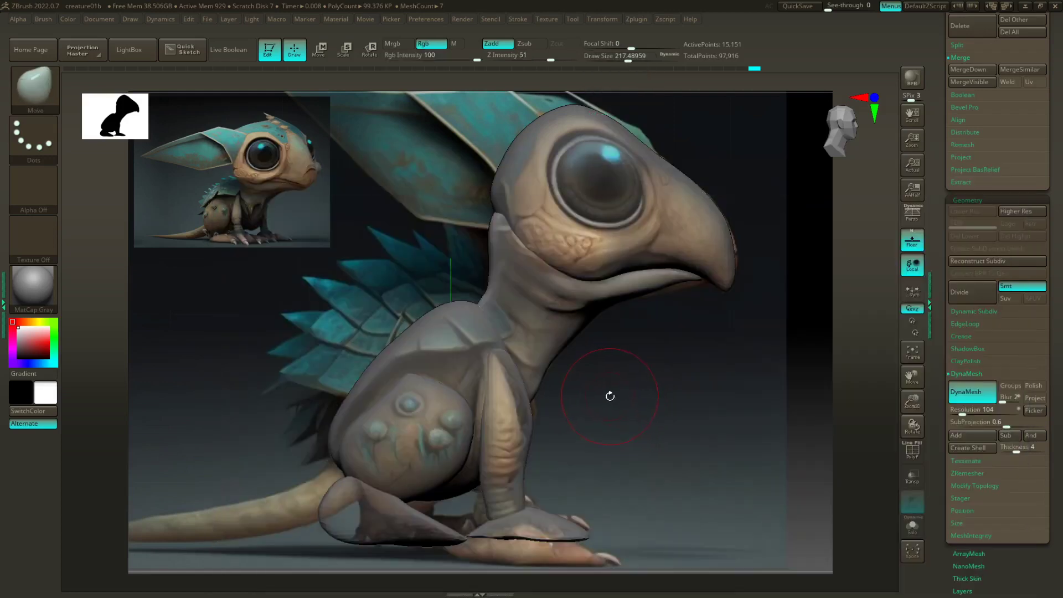
key("s")
left_click_drag(617, 399, 627, 400)
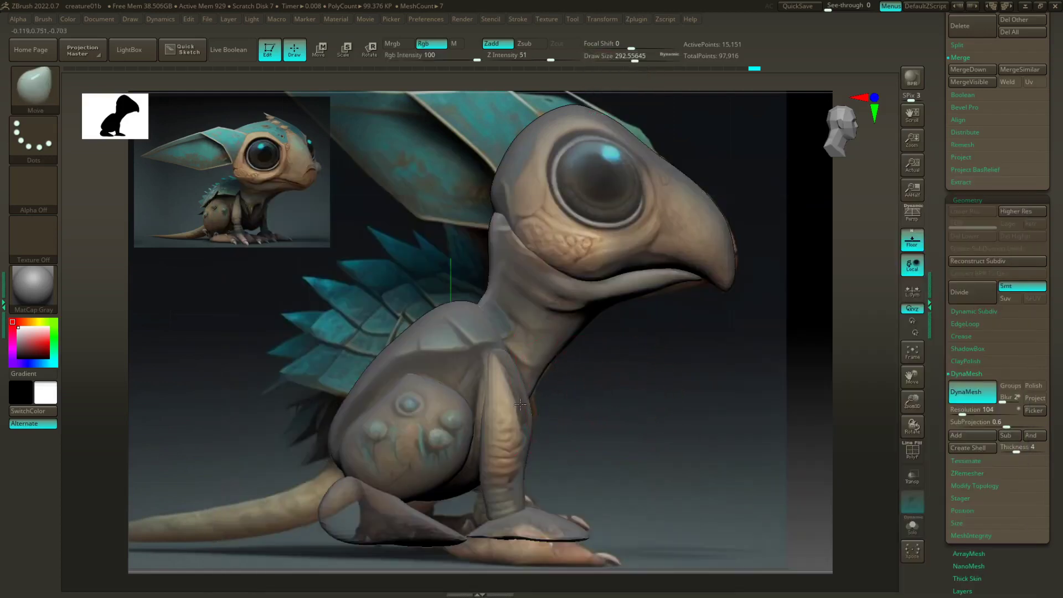
left_click_drag(530, 389, 538, 376)
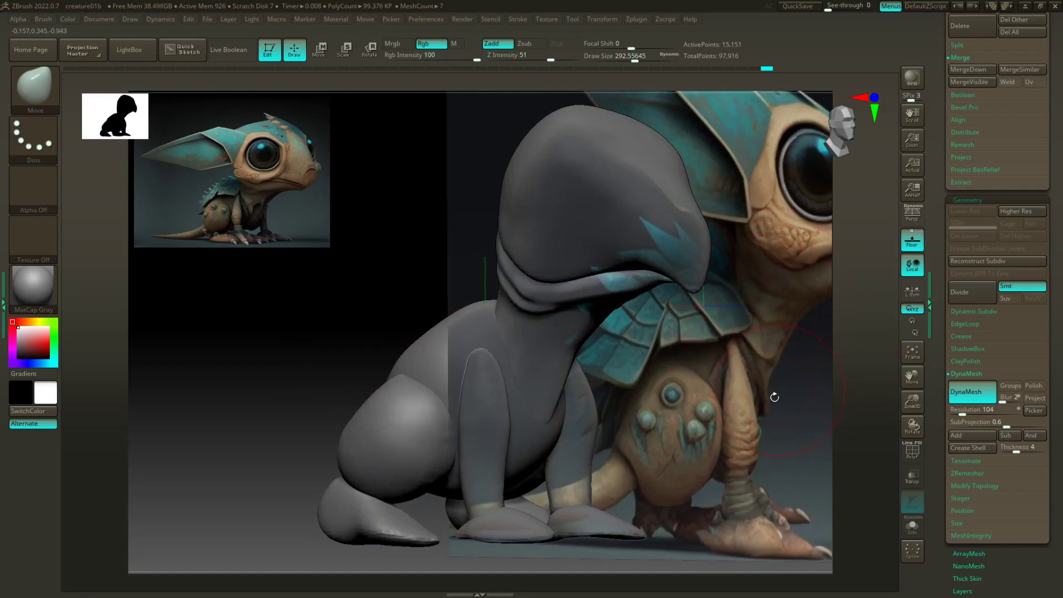
Step: Check the reshaped neck from a three-quarter angle and hide the reference image
left_click_drag(337, 328, 349, 335)
left_click_drag(776, 368, 795, 368)
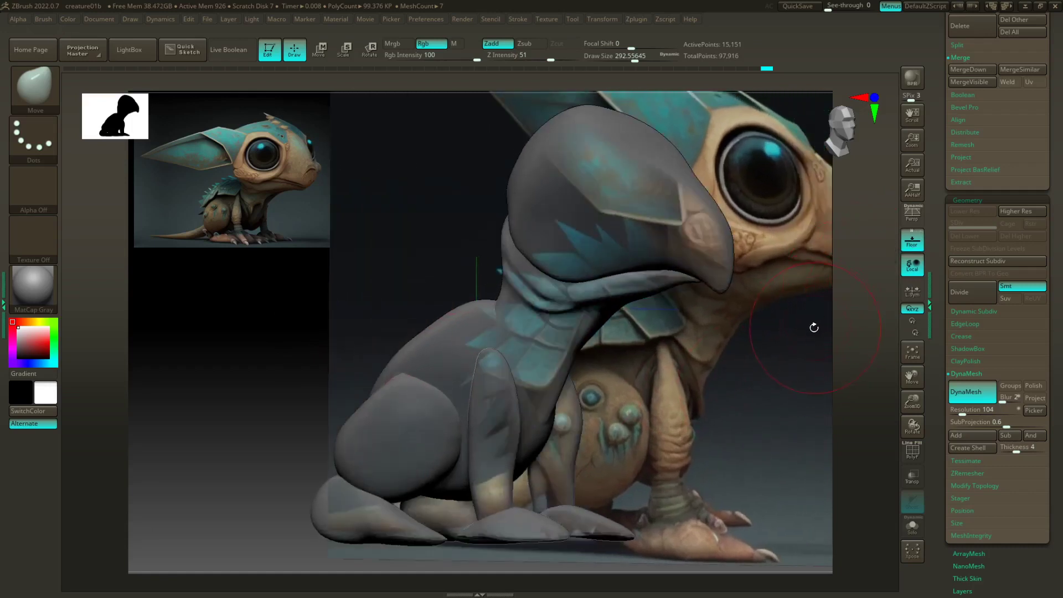
key("shift+p")
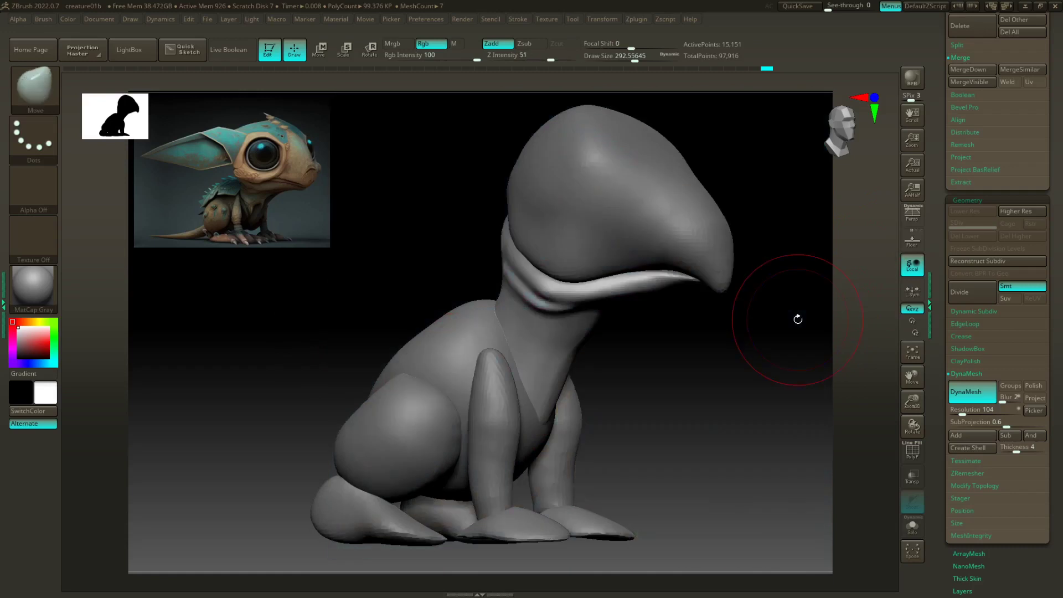
left_click_drag(668, 437, 695, 422, "alt")
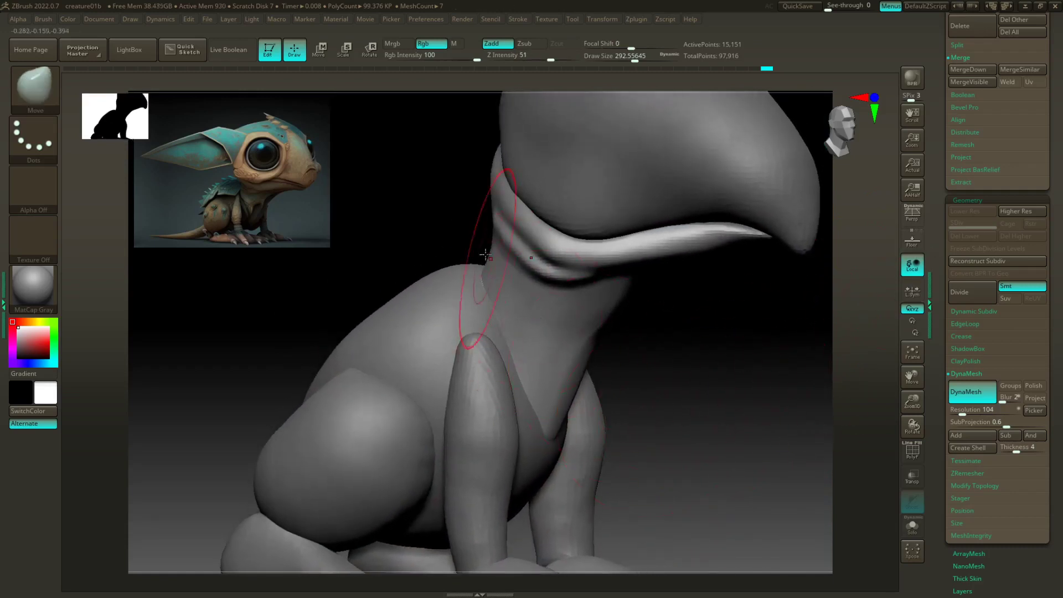
Step: With the Standard brush at a Draw Size of about 120, build up a skin fold along the front base of the neck
key("s")
left_click_drag(617, 385, 601, 385)
right_click_drag(619, 383, 625, 381)
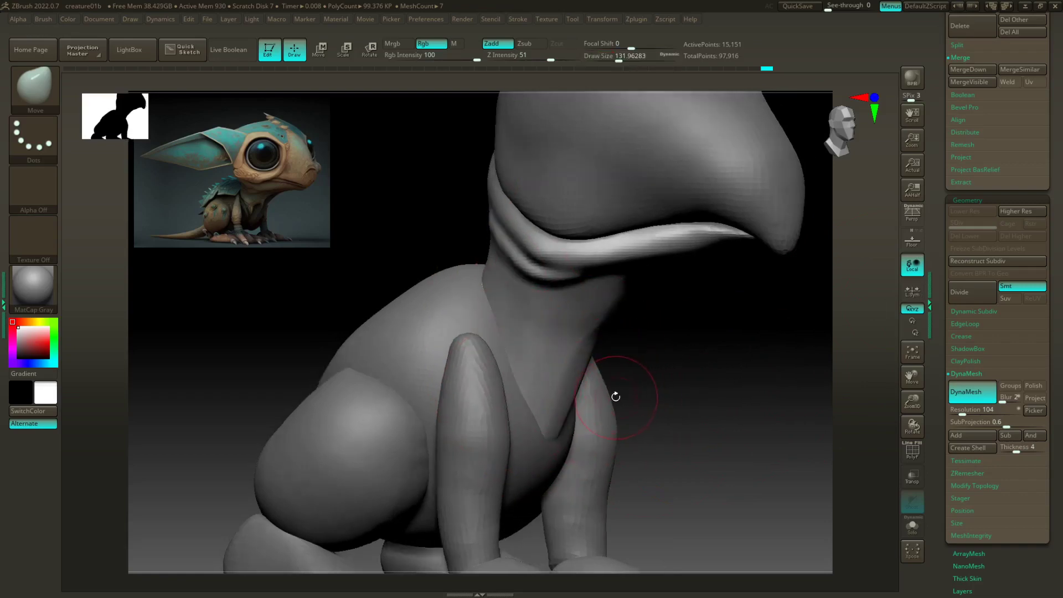
key("b")
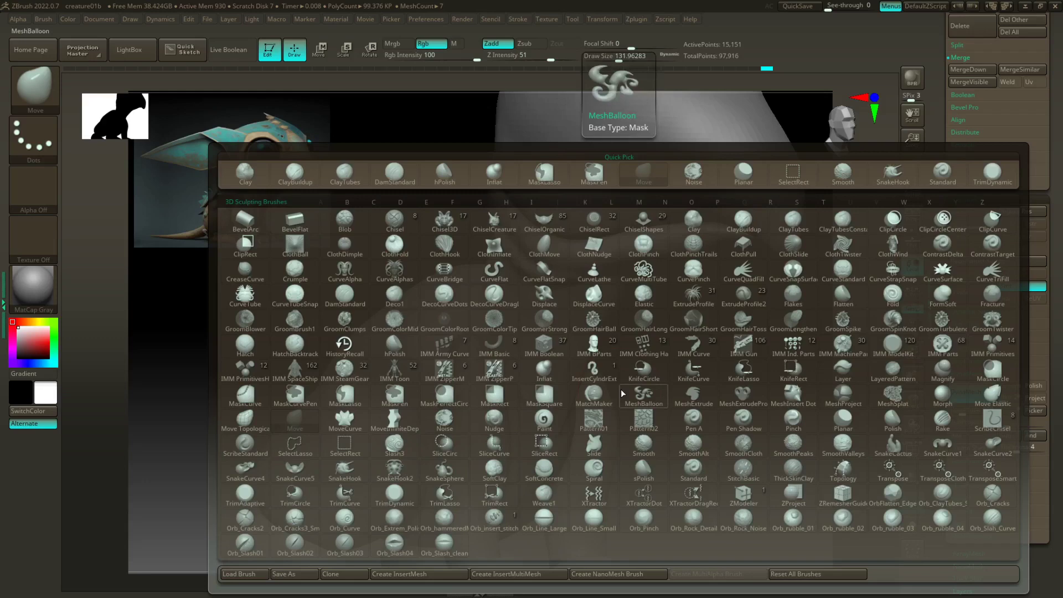
key("s")
key("t")
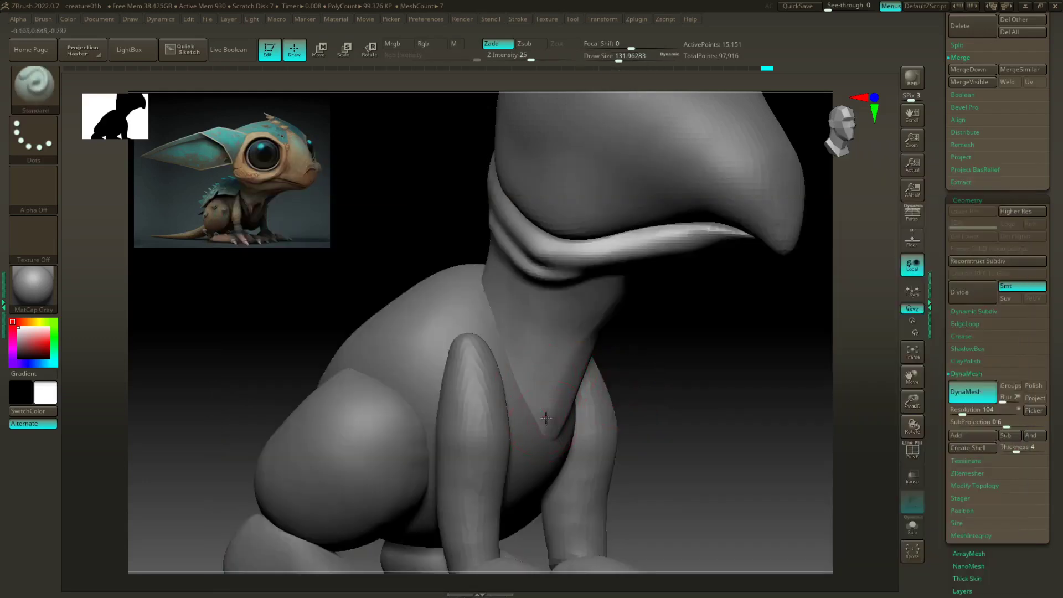
right_click_drag(565, 395, 616, 392)
key("s")
mouse_move(617, 394)
left_mouse_down()
mouse_move(628, 394)
mouse_move(616, 394)
left_mouse_up()
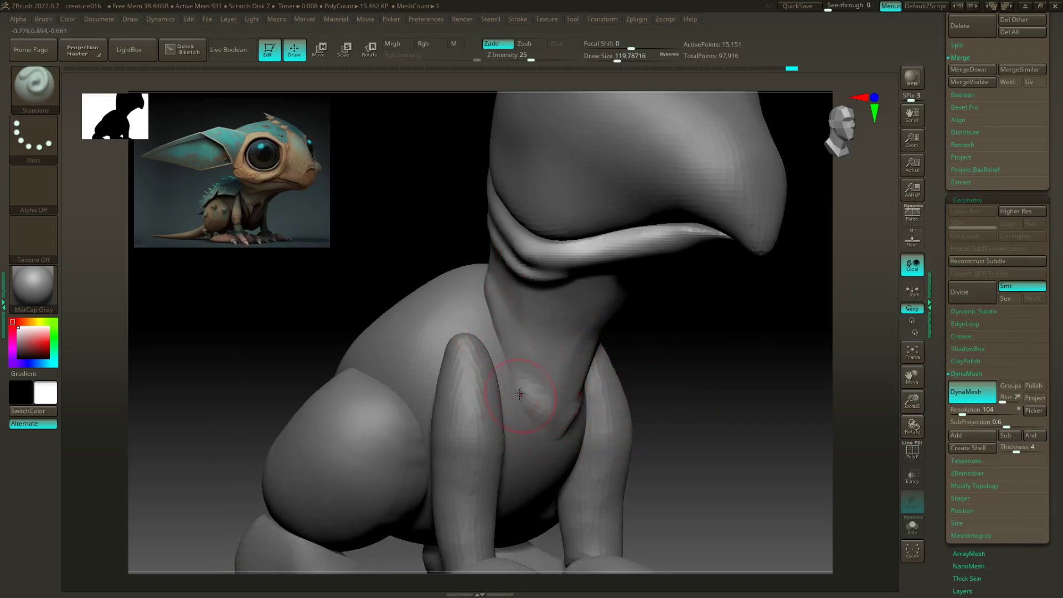
left_click_drag(529, 411, 526, 373)
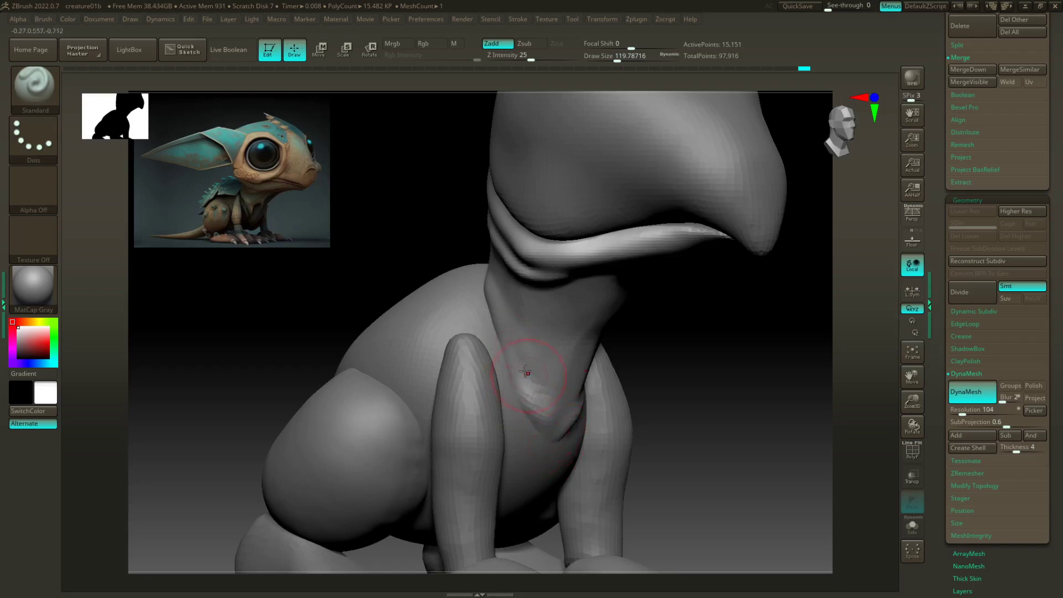
Step: Extend the raised fold around the side of the neck base up to the nape, following the shoulder line
left_click_drag(427, 252, 498, 296)
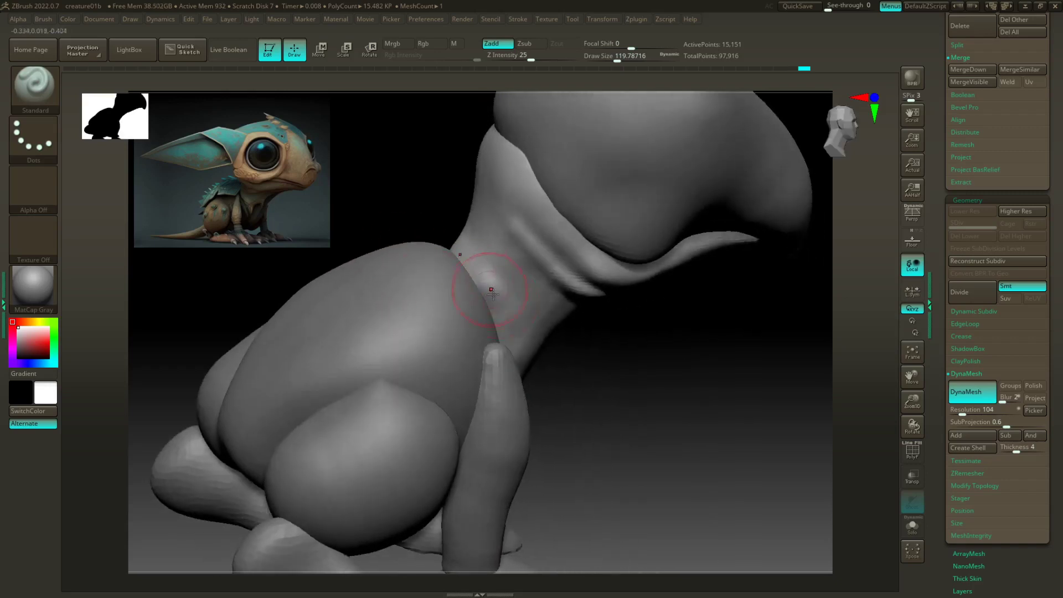
left_click_drag(473, 260, 486, 281)
left_click_drag(606, 404, 569, 372)
mouse_move(504, 299)
left_mouse_down()
mouse_move(510, 313)
mouse_move(495, 290)
left_mouse_up()
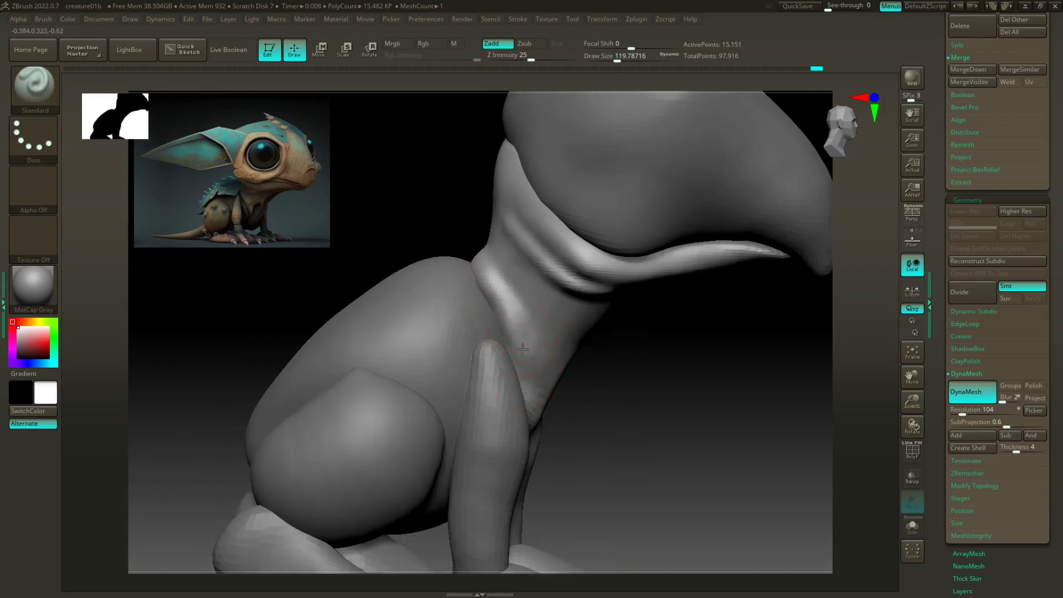
mouse_move(600, 417)
left_mouse_down()
mouse_move(546, 391)
mouse_move(576, 441)
mouse_move(676, 409)
mouse_move(645, 382)
left_mouse_up()
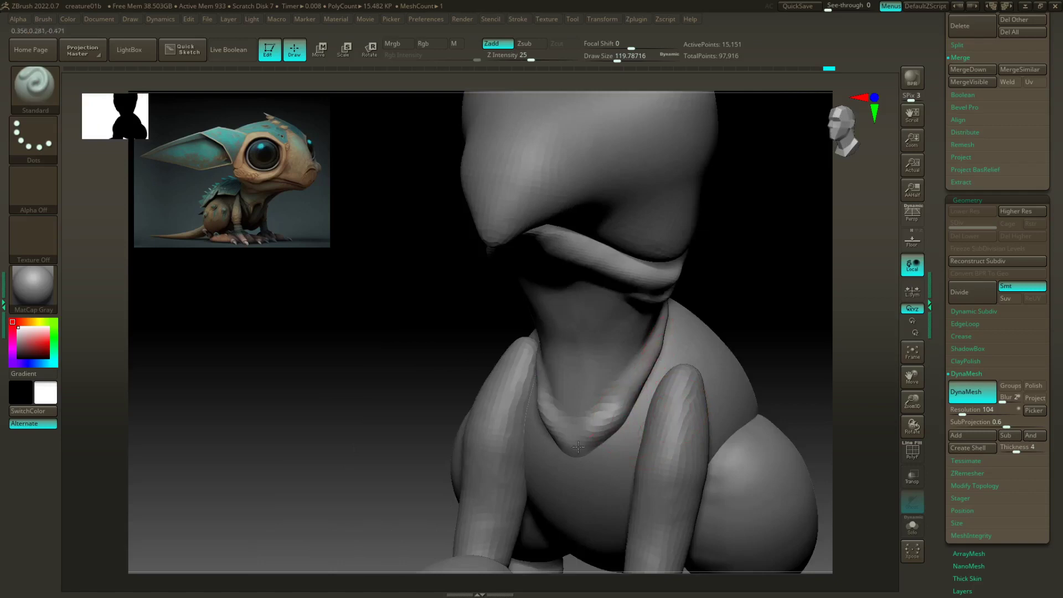
Step: Remesh the neck and smooth the fold where it meets at the middle of the chest
left_click_drag(755, 253, 775, 277, "ctrl")
mouse_move(584, 437)
left_mouse_down("shift")
mouse_move(665, 336)
mouse_move(576, 439)
left_mouse_up("shift")
mouse_move(735, 284)
left_mouse_down()
mouse_move(788, 285)
mouse_move(669, 387)
mouse_move(646, 437)
mouse_move(652, 460)
left_mouse_up()
Step: Make the head the active subtool and display the reference image over it
left_click(685, 268, "alt")
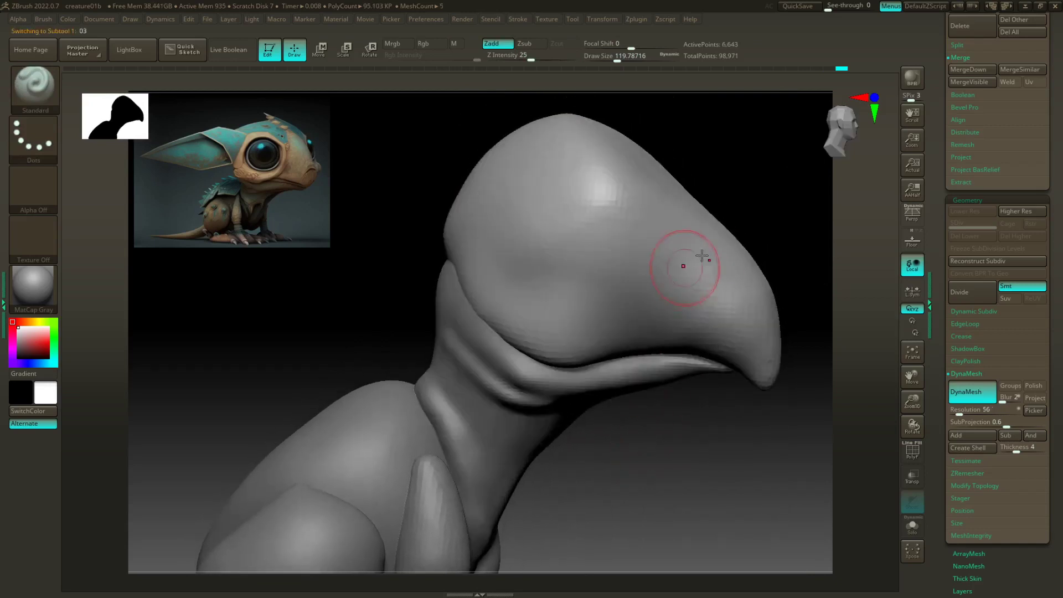
mouse_move(743, 214)
left_mouse_down()
mouse_move(733, 208)
mouse_move(773, 184)
mouse_move(739, 215)
left_mouse_up()
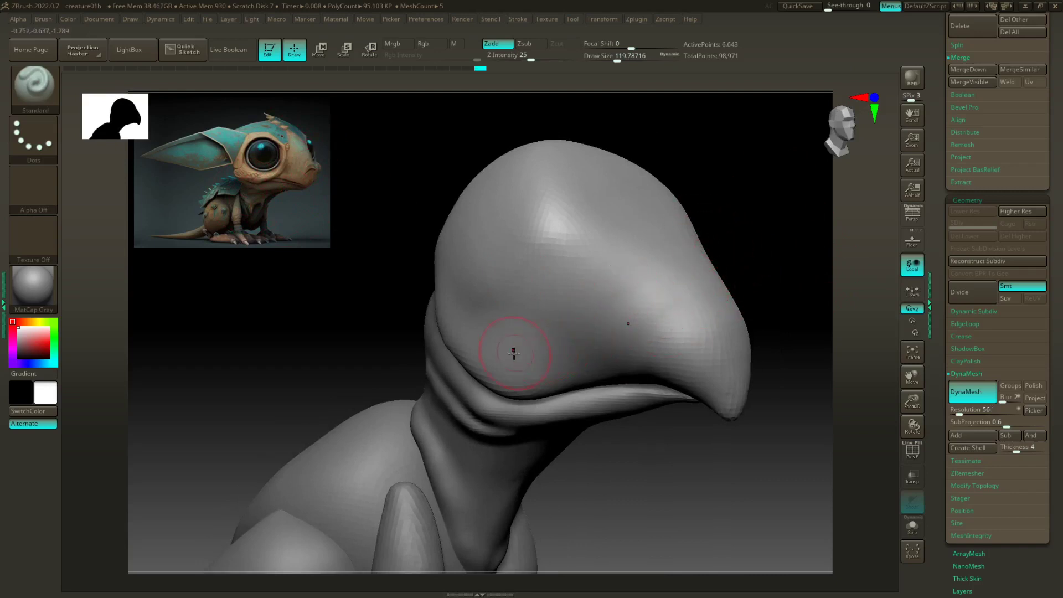
left_click_drag(740, 209, 757, 211)
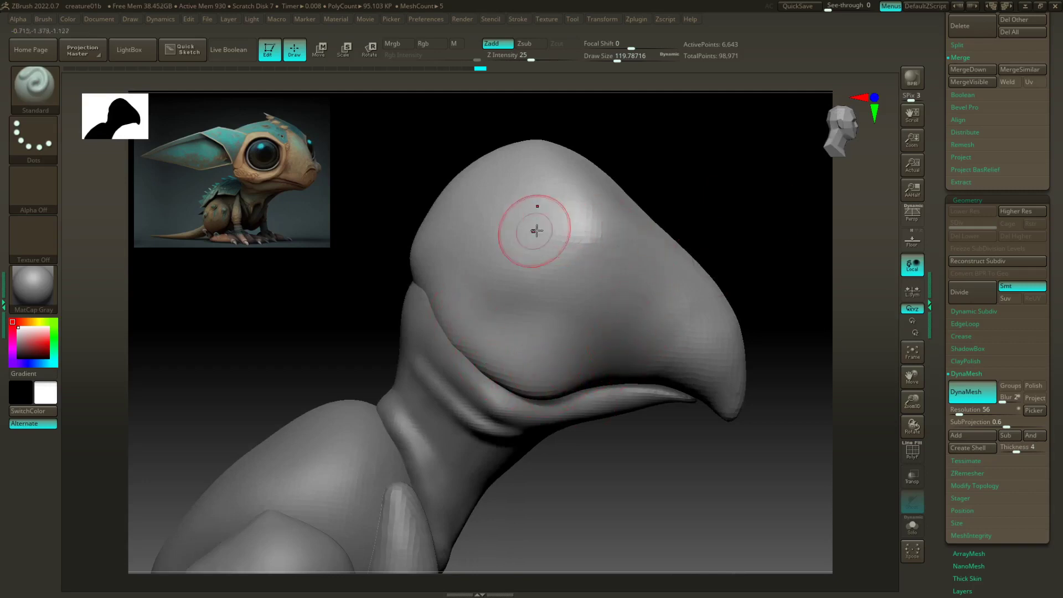
left_click_drag(708, 221, 826, 266)
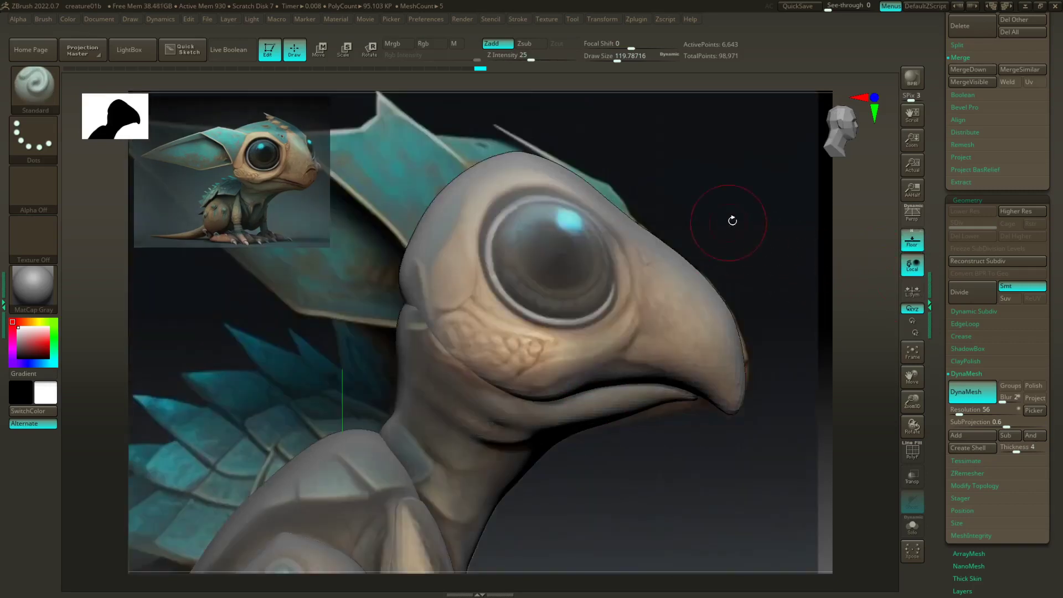
Step: Build up a raised rim around the eye and cheek by tracing the reference with the Standard brush, and hide the reference
left_click_drag(733, 218, 713, 191)
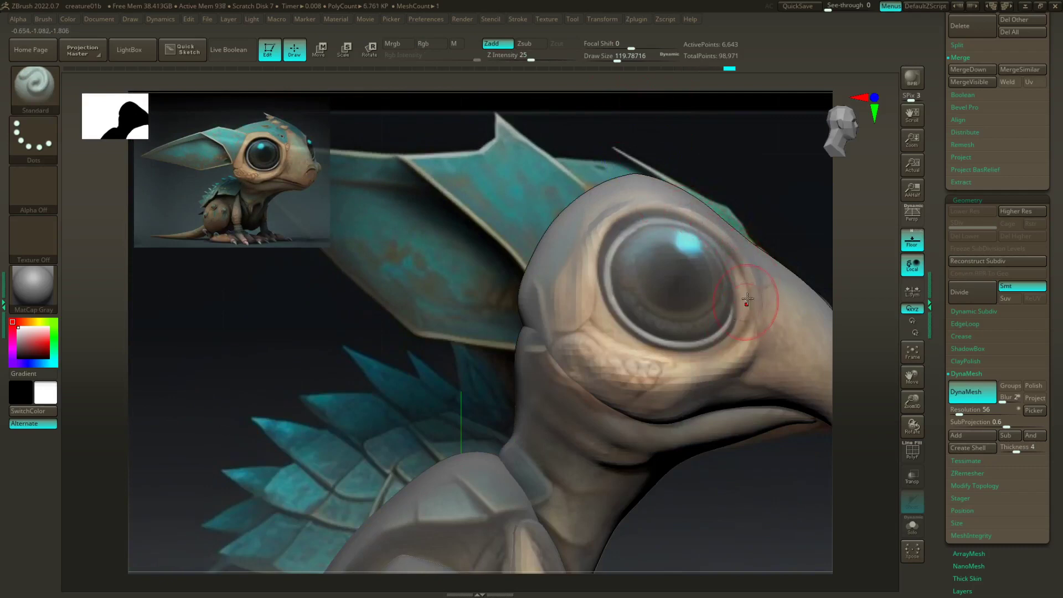
left_click_drag(707, 375, 670, 365)
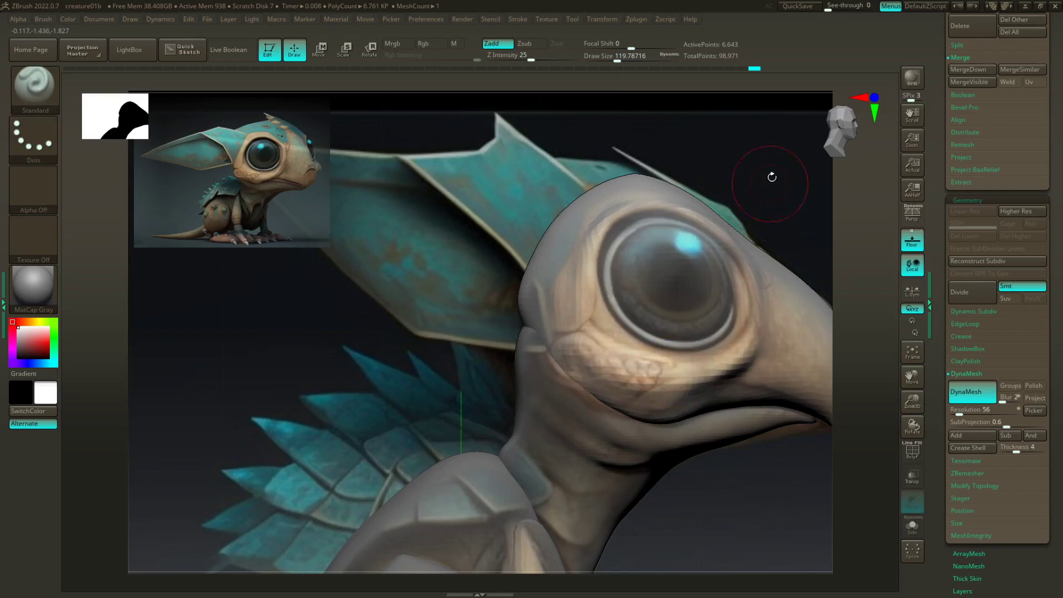
mouse_move(771, 175)
left_mouse_down("alt")
mouse_move(683, 168)
mouse_move(710, 188)
left_mouse_up("alt")
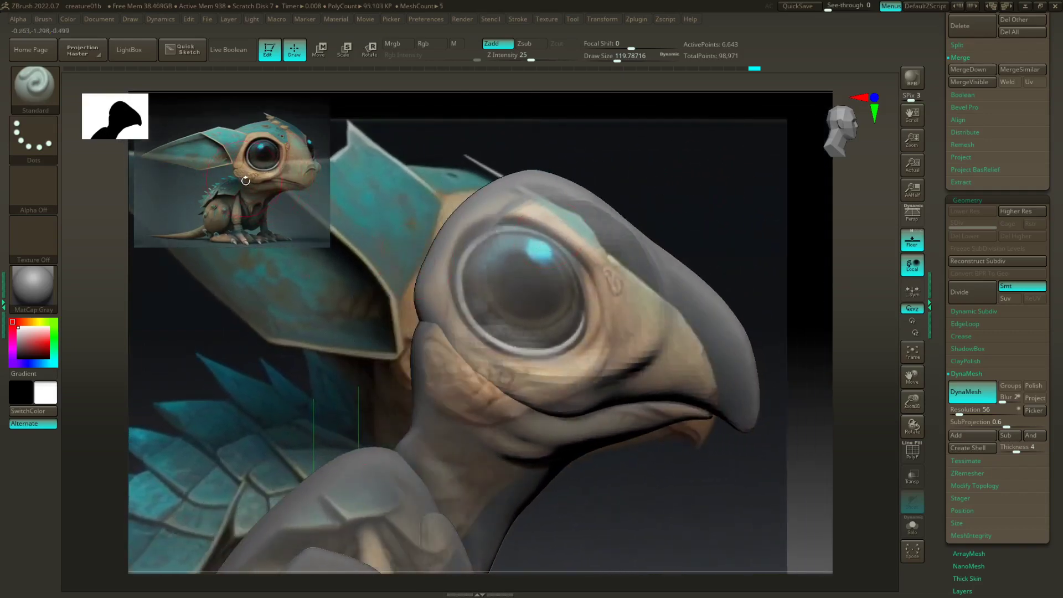
mouse_move(661, 205)
left_mouse_down()
mouse_move(676, 185)
mouse_move(683, 194)
mouse_move(657, 206)
left_mouse_up()
left_click_drag(501, 277, 471, 314)
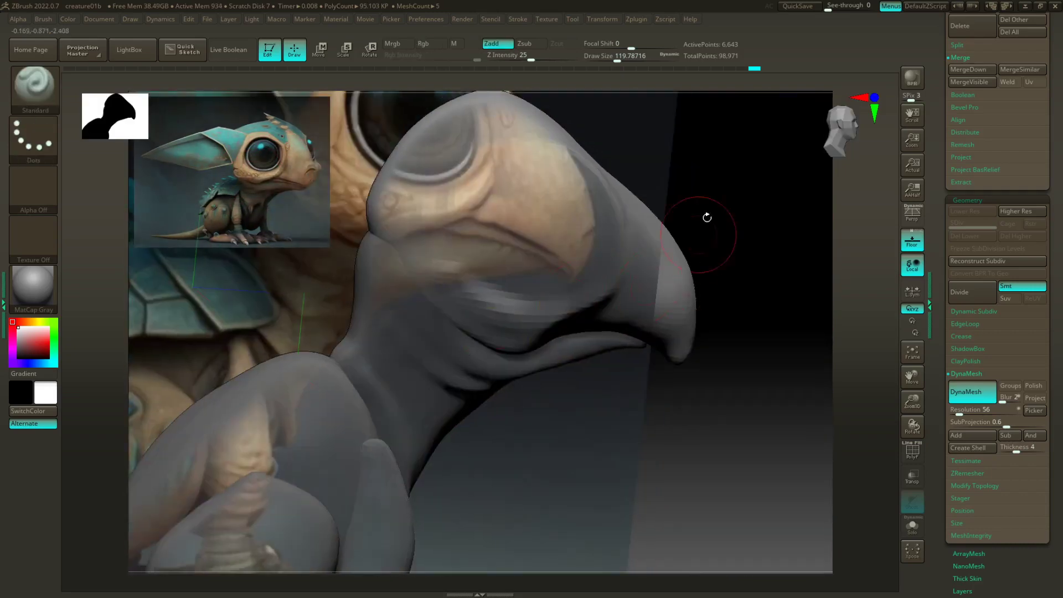
left_click_drag(705, 214, 793, 252)
key("shift+p")
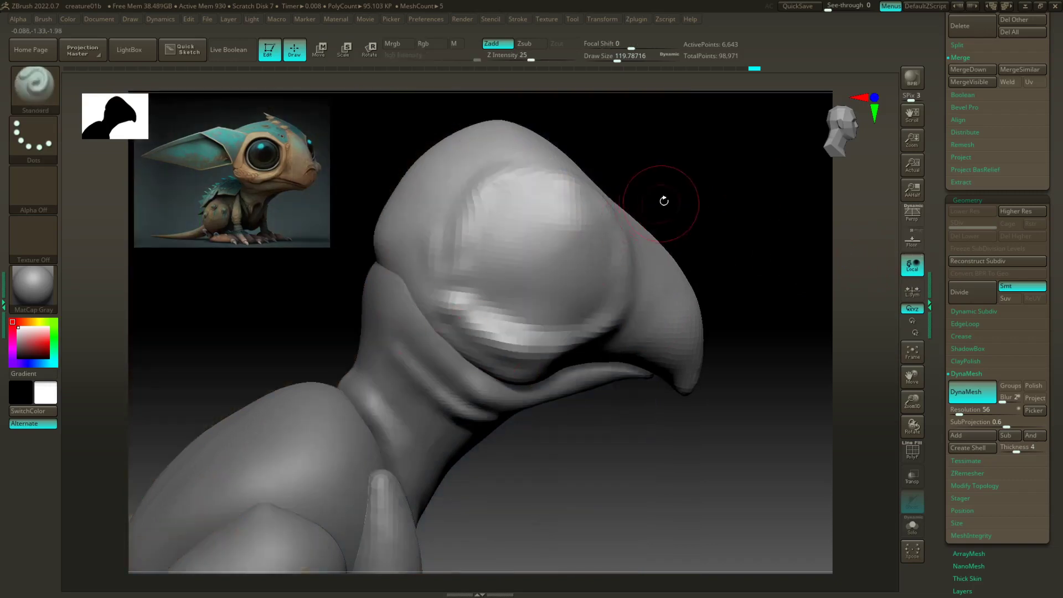
Step: Carve a round eye socket into the side of the head inside the raised rim and remesh the head
left_click_drag(664, 200, 695, 201)
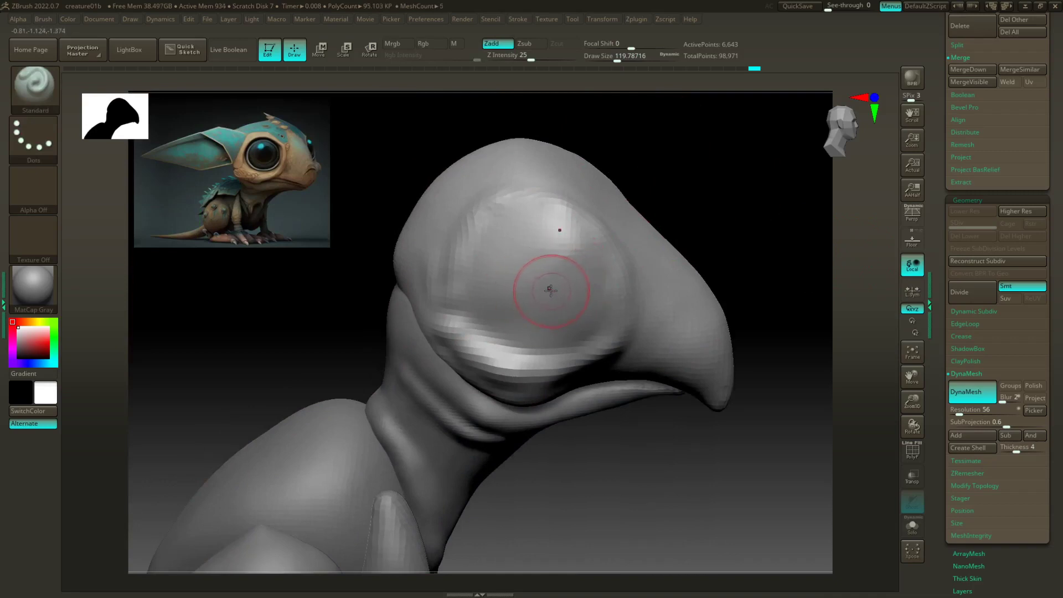
mouse_move(554, 274)
left_mouse_down()
mouse_move(533, 250)
mouse_move(551, 254)
mouse_move(522, 255)
mouse_move(524, 223)
mouse_move(562, 209)
mouse_move(588, 283)
mouse_move(501, 299)
mouse_move(482, 254)
mouse_move(502, 277)
mouse_move(487, 259)
mouse_move(511, 240)
left_mouse_up()
mouse_move(492, 306)
left_mouse_down()
mouse_move(556, 311)
mouse_move(498, 302)
mouse_move(563, 286)
mouse_move(568, 316)
mouse_move(573, 299)
mouse_move(518, 301)
mouse_move(532, 252)
mouse_move(561, 258)
left_mouse_up()
left_click_drag(650, 185, 401, 271)
Step: Smooth the inside and upper rim of the eye socket
left_click_drag(540, 293, 571, 248, "shift")
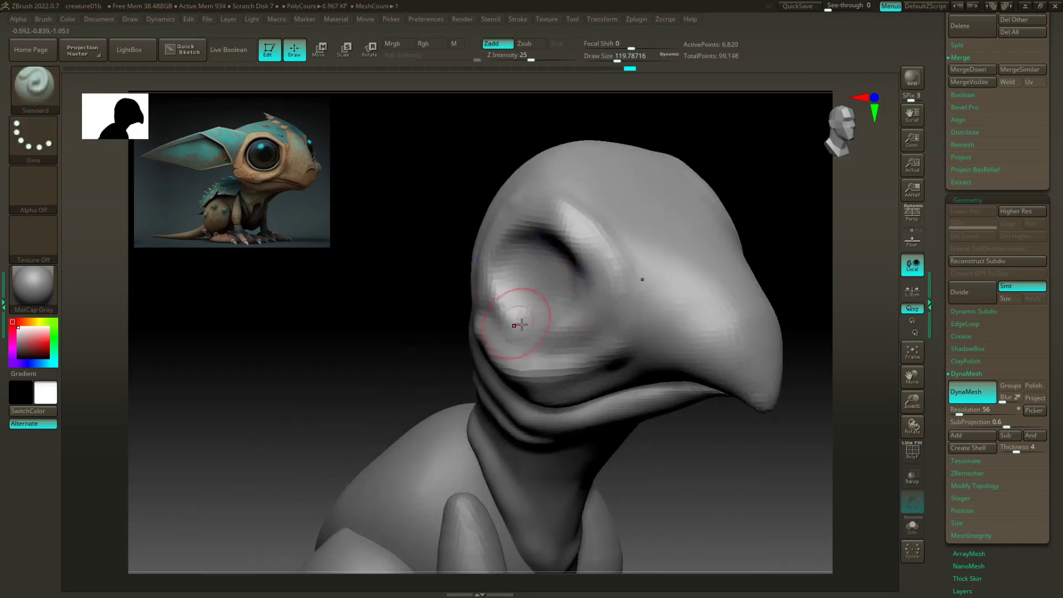
left_click_drag(399, 339, 415, 344)
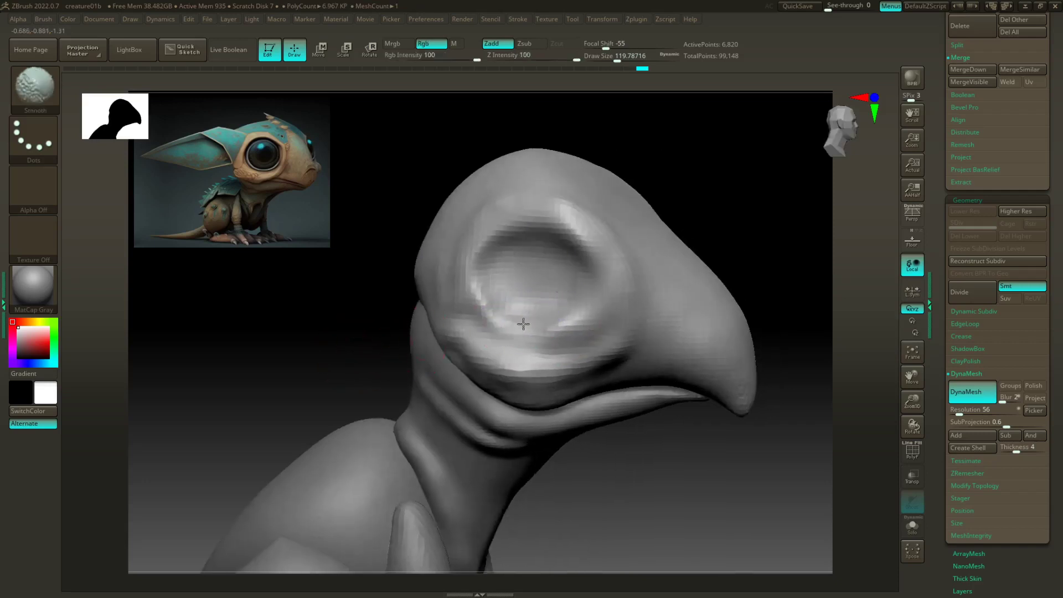
left_click_drag(539, 222, 575, 221, "shift")
left_click_drag(664, 197, 719, 176)
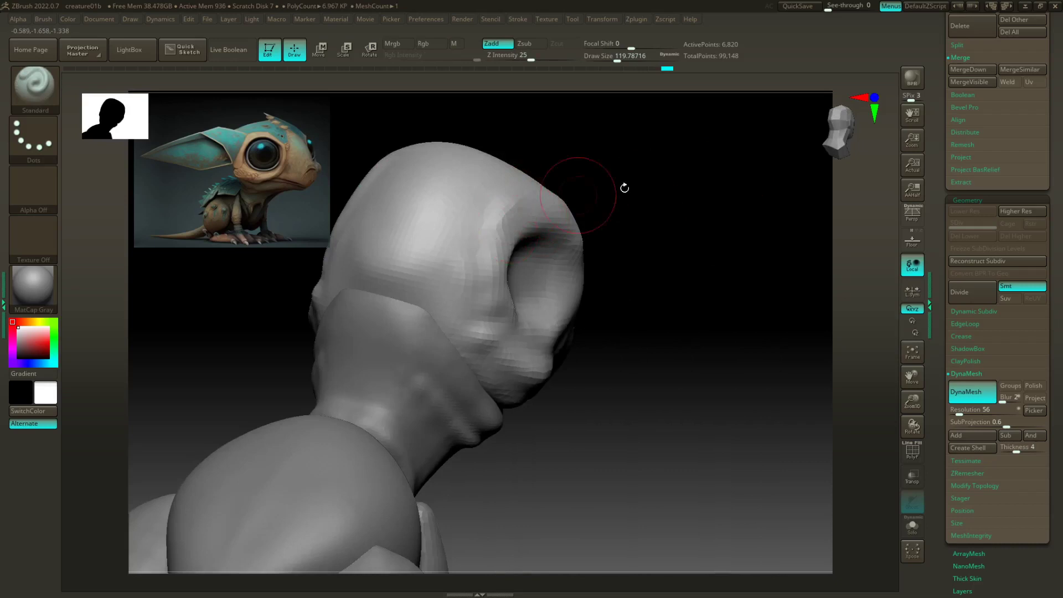
Step: Apply Mirror And Weld to the head to make its two sides symmetrical
mouse_move(622, 185)
left_mouse_down()
mouse_move(593, 173)
mouse_move(720, 160)
mouse_move(729, 166)
mouse_move(719, 164)
mouse_move(714, 207)
left_mouse_up()
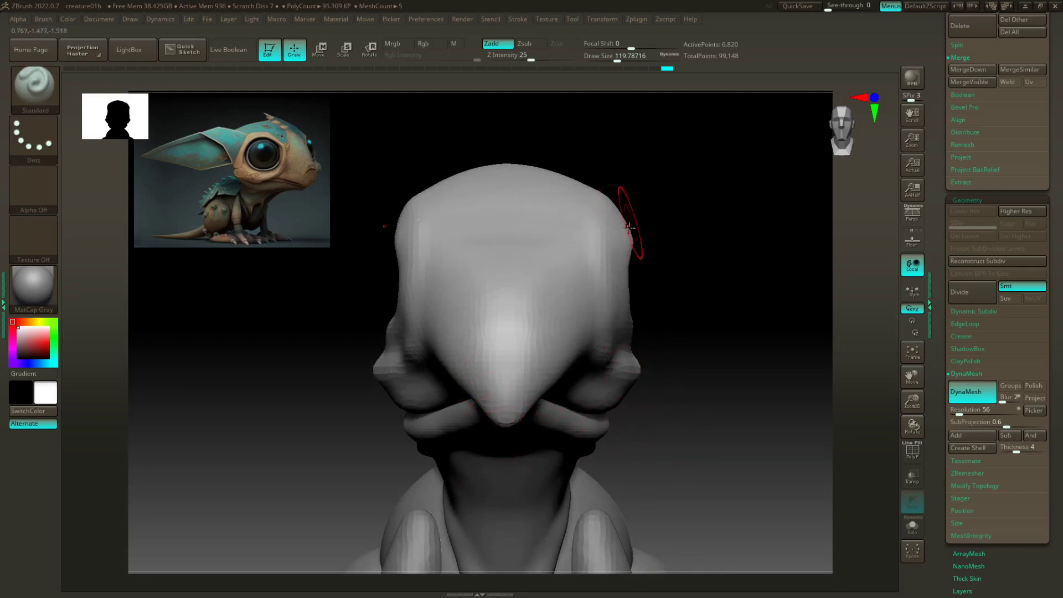
mouse_move(629, 288)
left_mouse_down()
mouse_move(646, 297)
mouse_move(613, 299)
mouse_move(663, 297)
left_mouse_up()
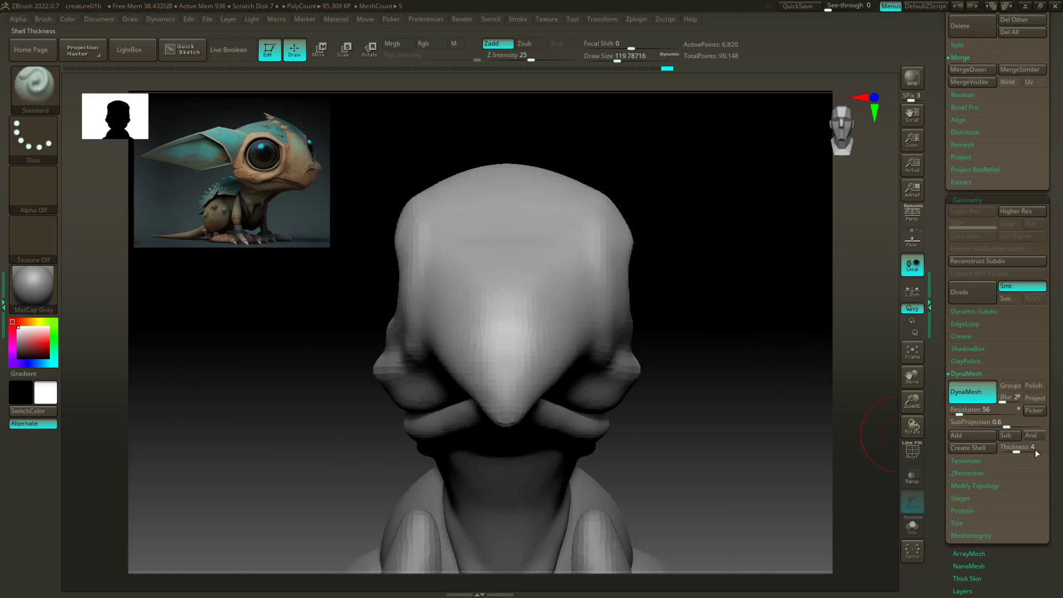
left_click(988, 487)
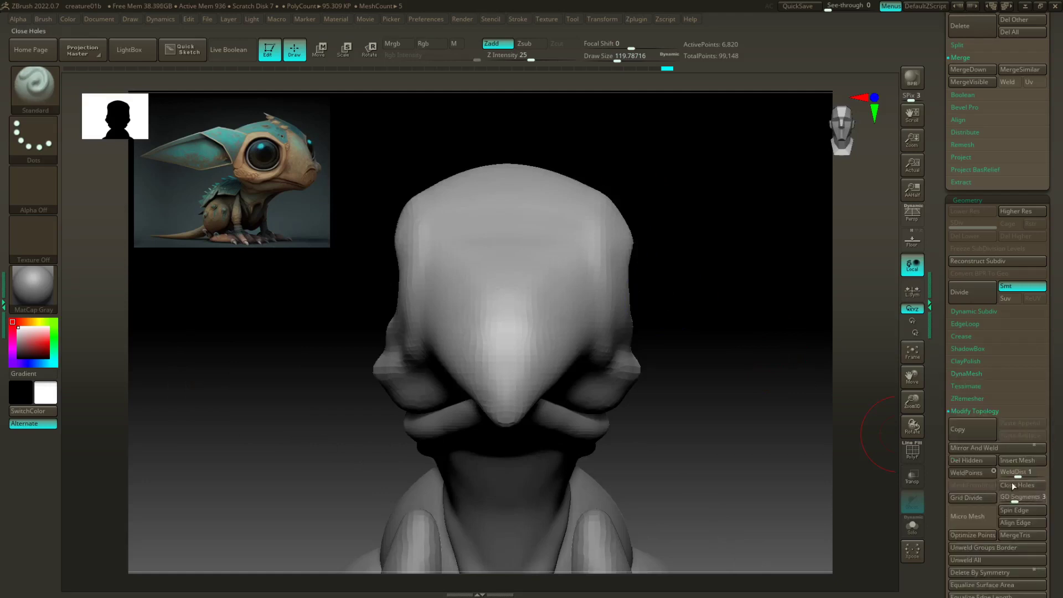
left_click(987, 449)
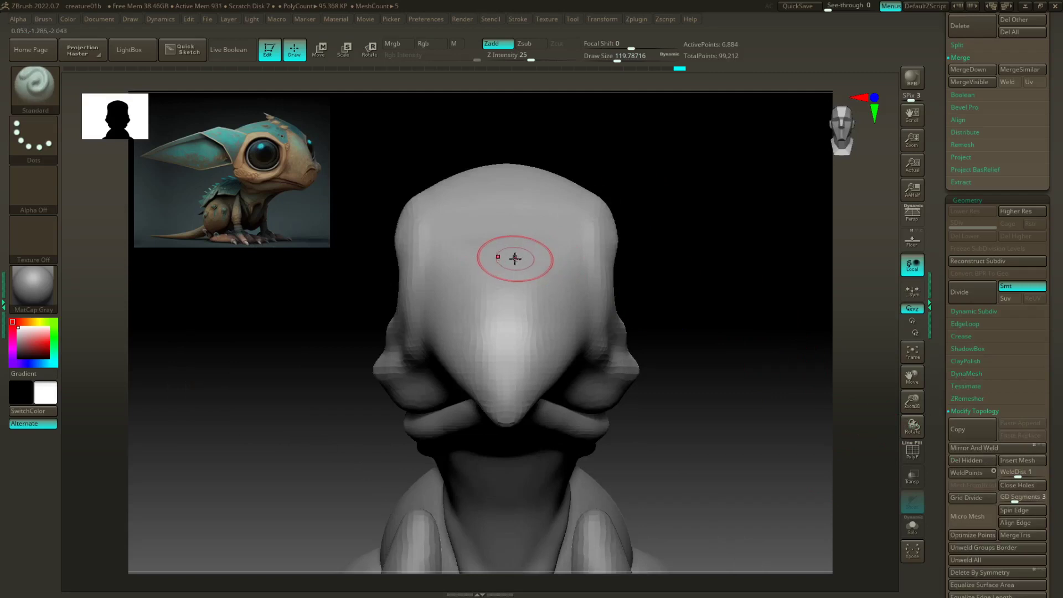
Step: Turn the floor display back on and examine the head's width and eye area from the front
left_click(910, 248)
left_click_drag(751, 326, 706, 233, "alt")
left_click_drag(724, 299, 692, 210, "alt")
left_click_drag(751, 288, 676, 273, "alt")
mouse_move(631, 238)
left_mouse_down("alt")
mouse_move(641, 418)
mouse_move(670, 366)
mouse_move(584, 263)
mouse_move(628, 390)
left_mouse_up("alt")
mouse_move(615, 330)
left_mouse_down()
mouse_move(654, 332)
mouse_move(622, 353)
mouse_move(643, 375)
mouse_move(682, 377)
mouse_move(584, 366)
mouse_move(756, 426)
left_mouse_up()
left_click_drag(779, 377, 668, 396, "alt")
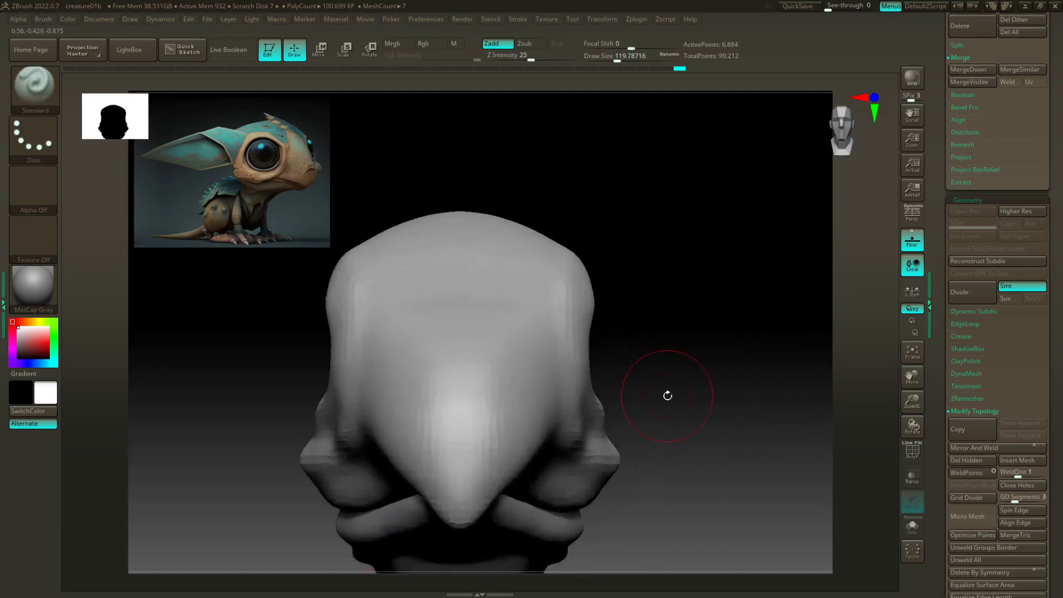
Step: Examine the head's shape from front and three-quarter views with the floor and reference display on and off
left_click(912, 241)
left_click_drag(719, 309, 666, 190, "alt")
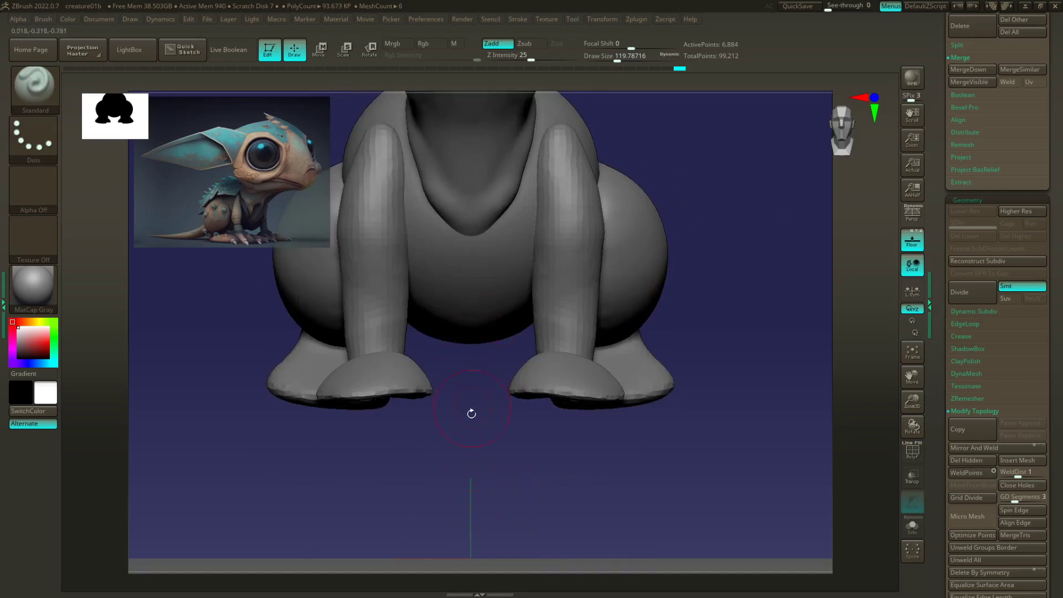
left_click_drag(707, 260, 633, 361, "alt")
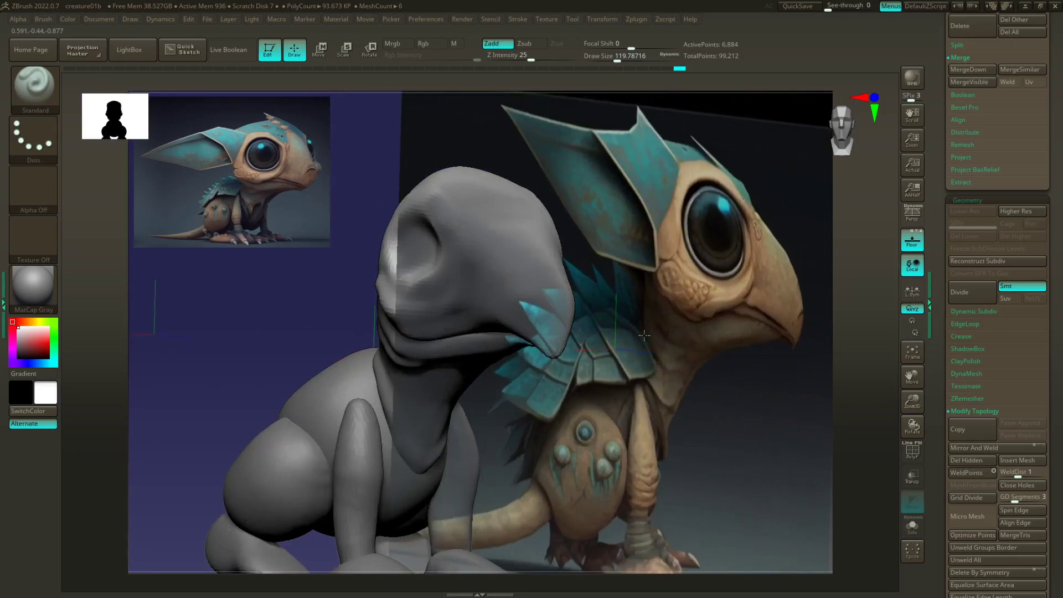
left_click_drag(659, 332, 674, 348, "alt")
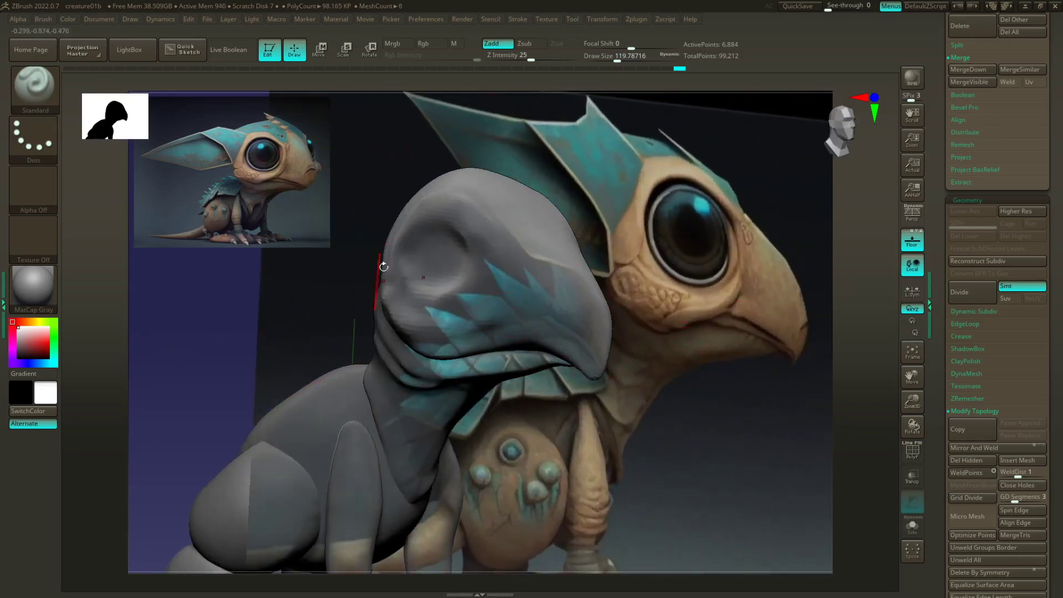
left_click(911, 244)
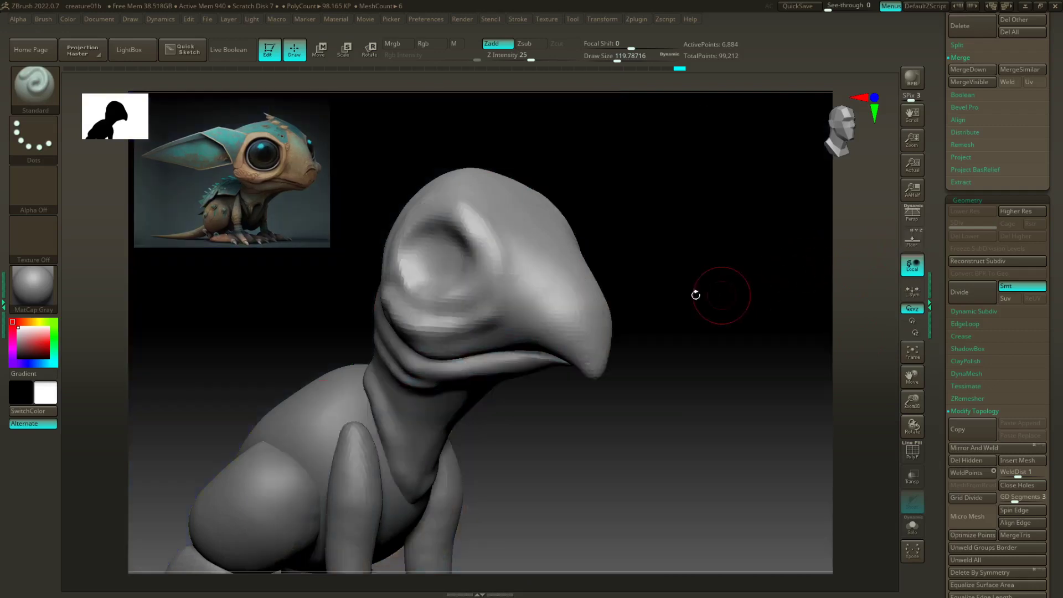
left_click_drag(679, 298, 659, 296)
left_click_drag(659, 296, 694, 287, "alt")
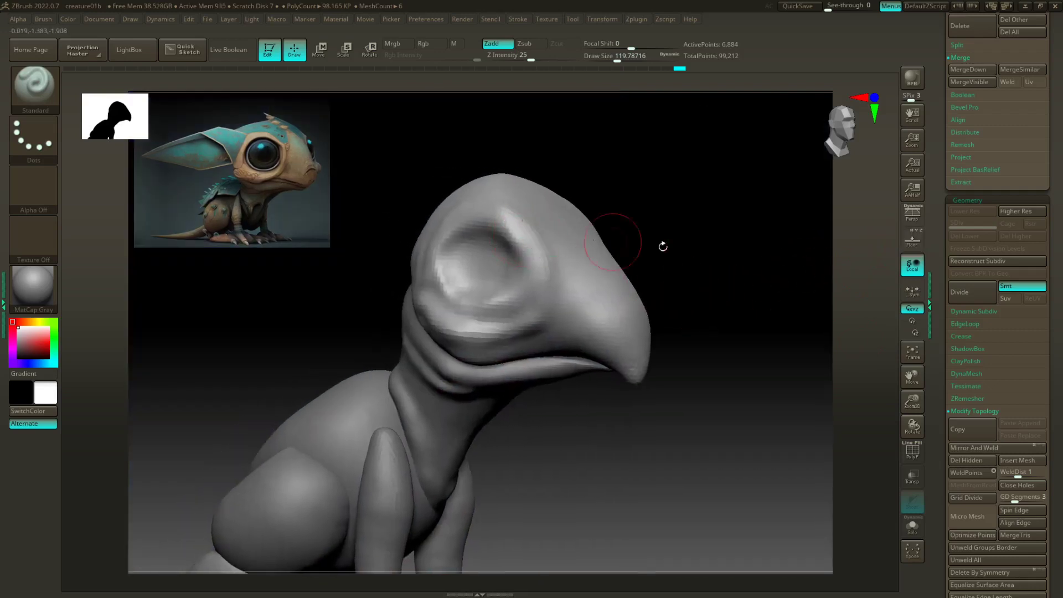
mouse_move(662, 245)
left_mouse_down()
mouse_move(674, 258)
mouse_move(662, 238)
mouse_move(688, 233)
left_mouse_up()
left_click(911, 247)
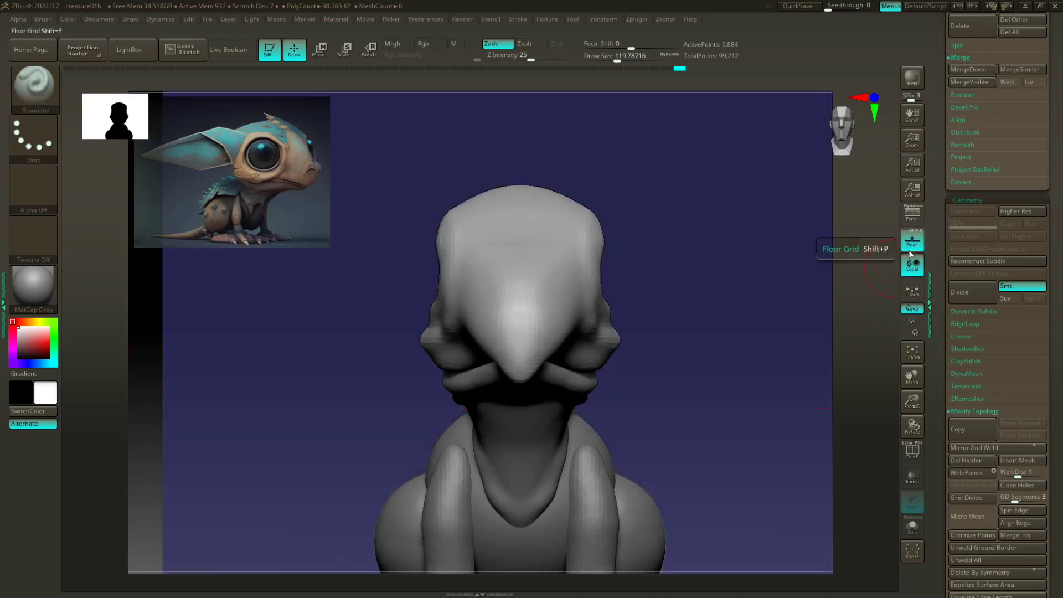
left_click(911, 247)
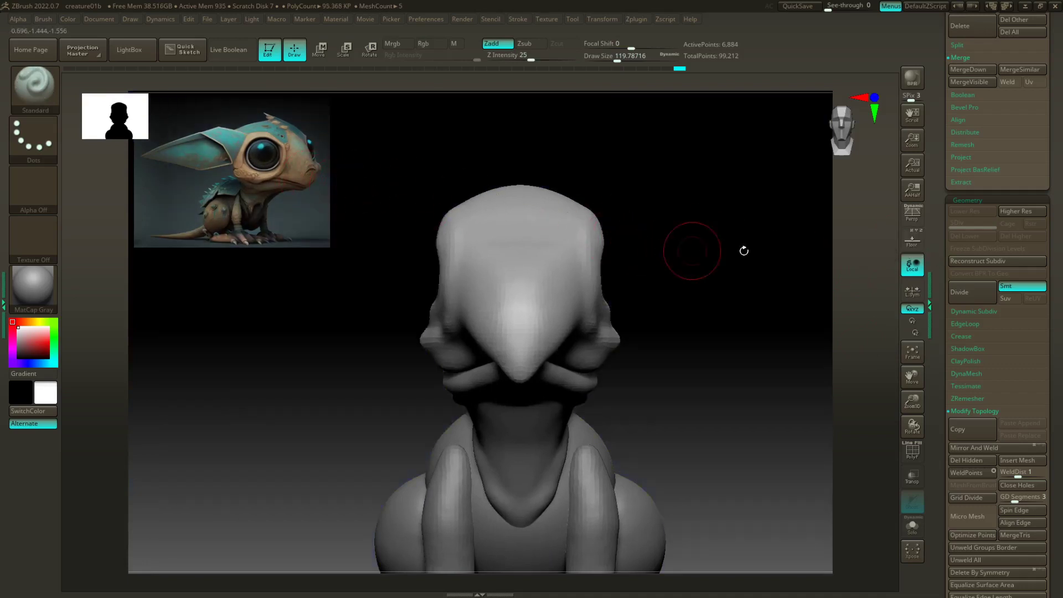
left_click(914, 242)
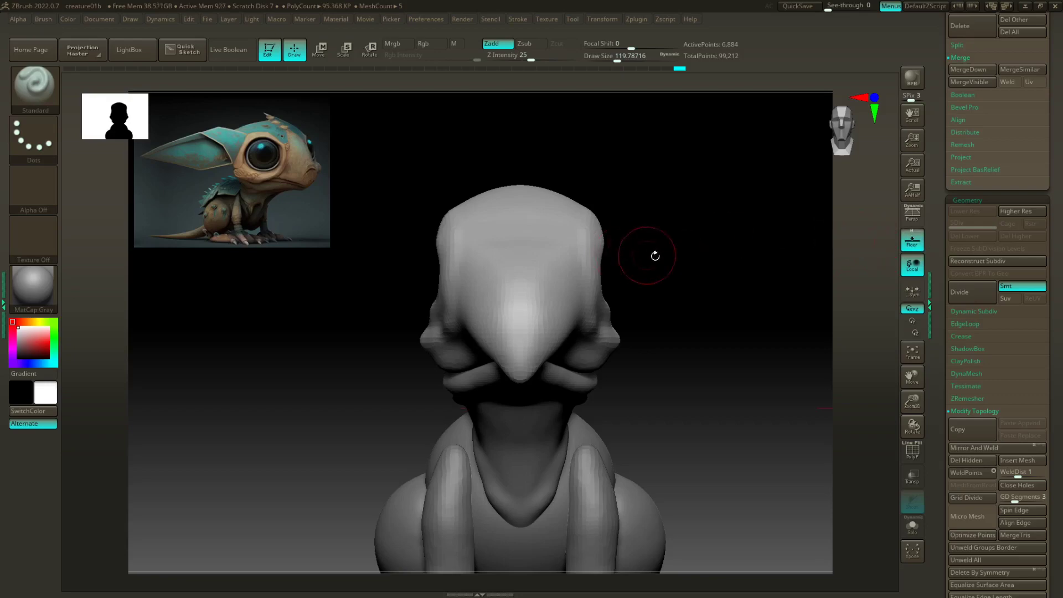
Step: Undo the Mirror And Weld on the head and pull its upper sides inward using the Move brush at a draw size of about 358
mouse_move(655, 257)
left_mouse_down()
mouse_move(707, 261)
mouse_move(663, 269)
mouse_move(683, 268)
left_mouse_up()
key("s")
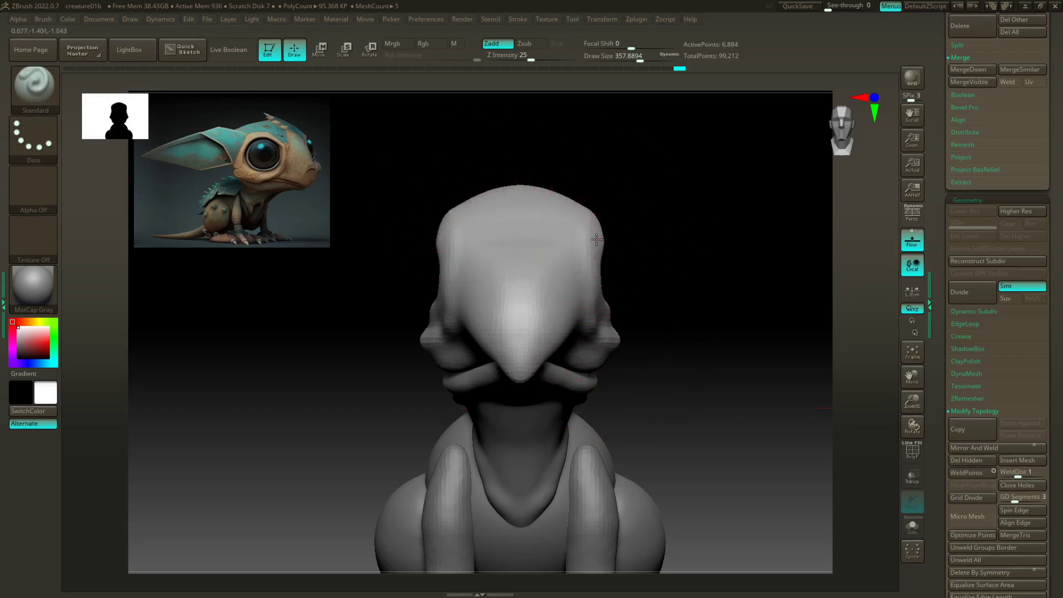
key("ctrl+z")
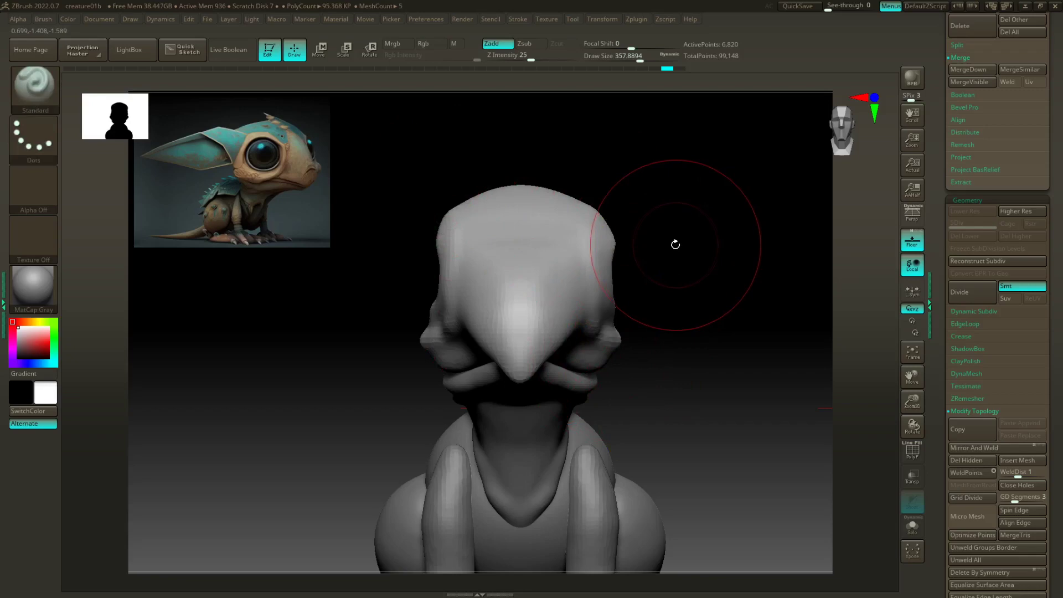
key("b")
key("m")
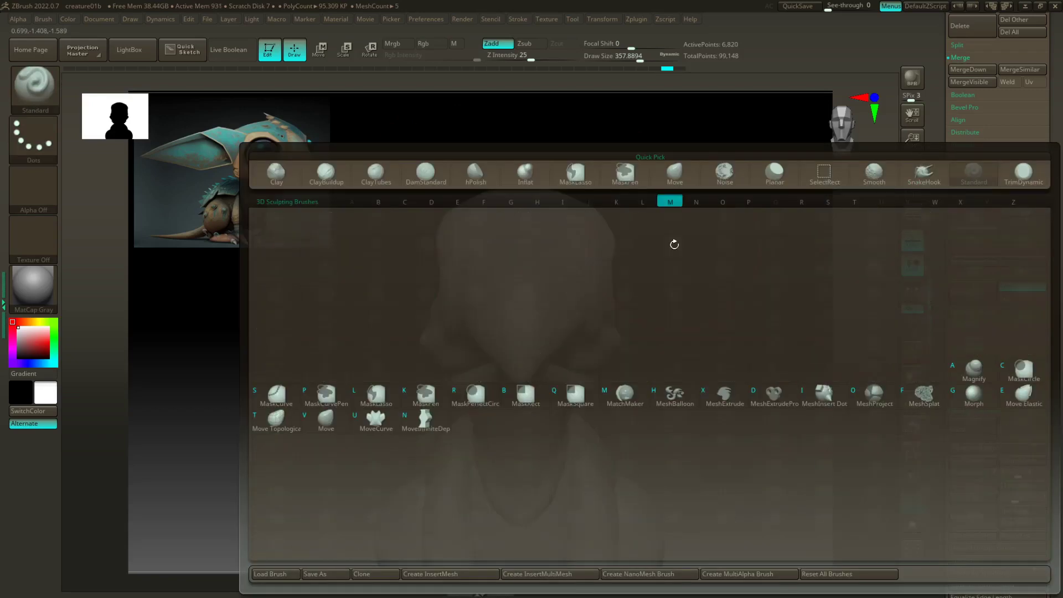
key("v")
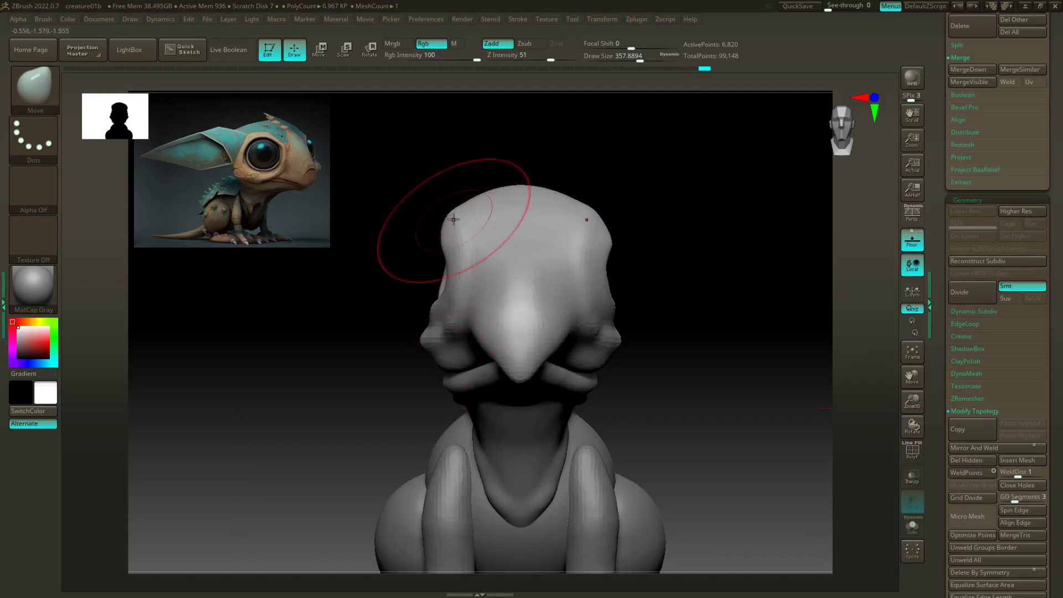
left_click_drag(460, 220, 463, 216)
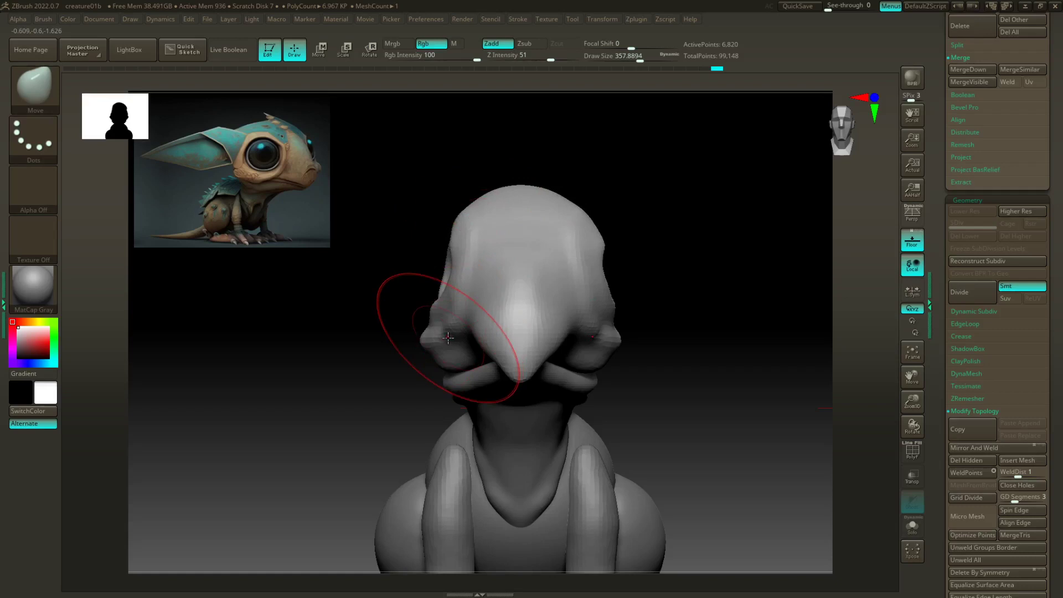
Step: With a draw size of about 585, pull the cheeks outward and narrow the crown of the head into a rounder shape
key("s")
left_click_drag(721, 296, 737, 298)
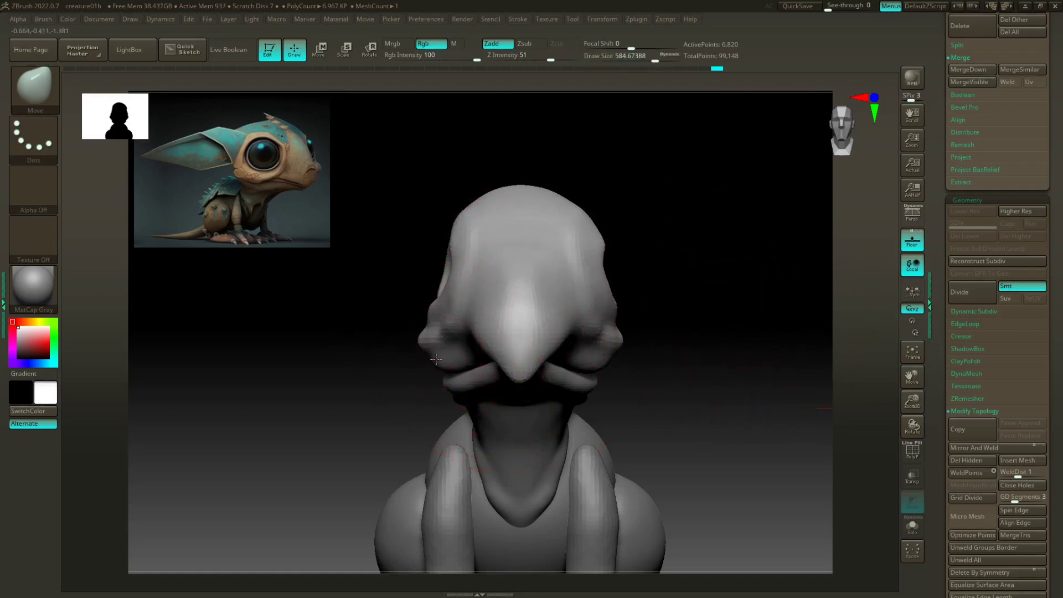
left_click_drag(436, 359, 426, 361)
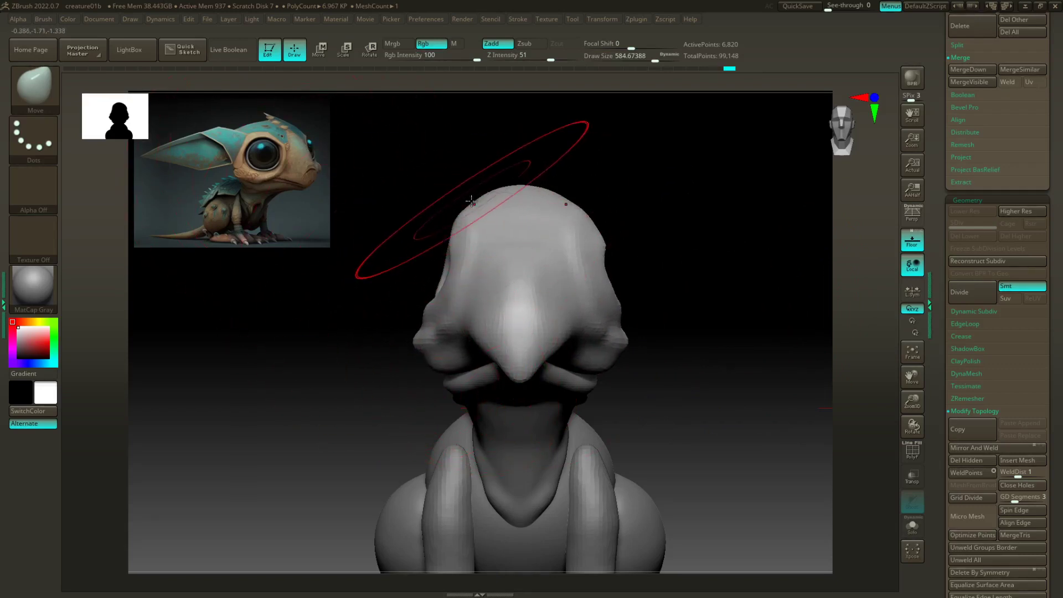
left_click_drag(467, 212, 472, 213)
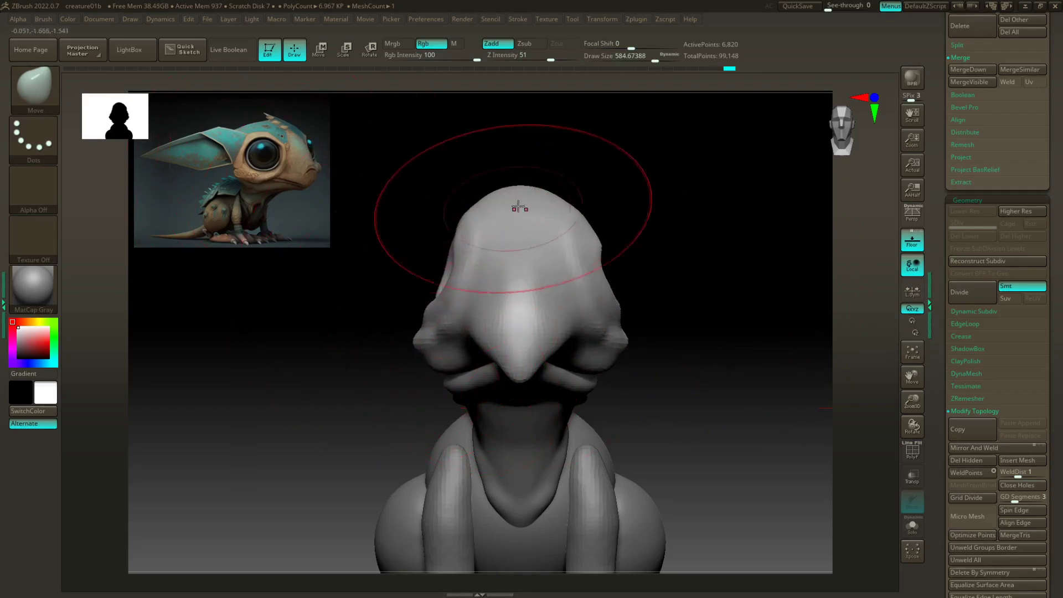
mouse_move(526, 186)
left_mouse_down()
mouse_move(532, 197)
mouse_move(652, 191)
left_mouse_up()
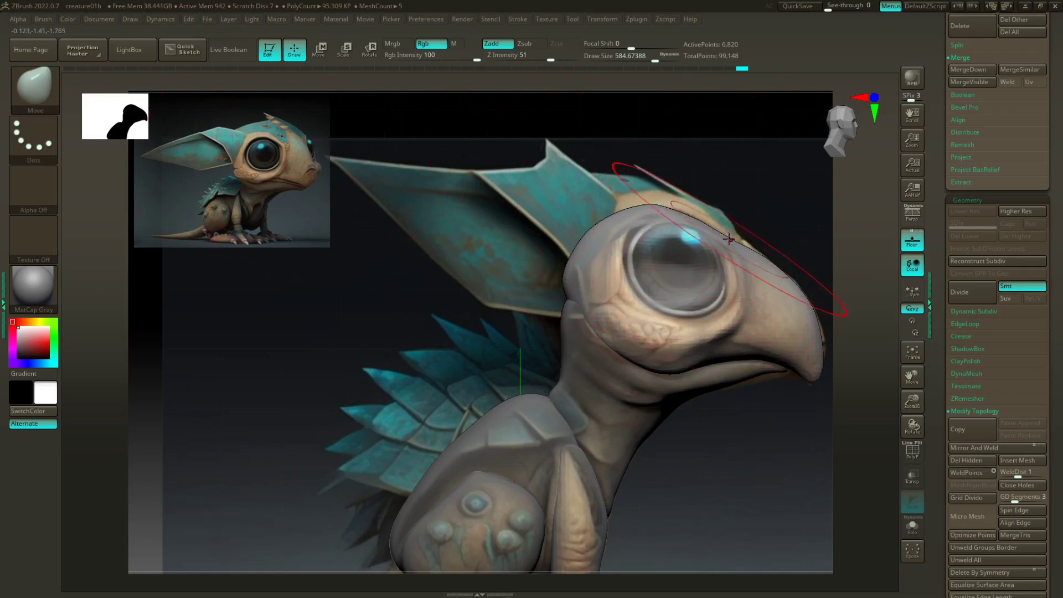
Step: Move the top of the forehead outward to follow the reference profile and check the head's shape from other angles
left_click_drag(719, 235, 718, 229)
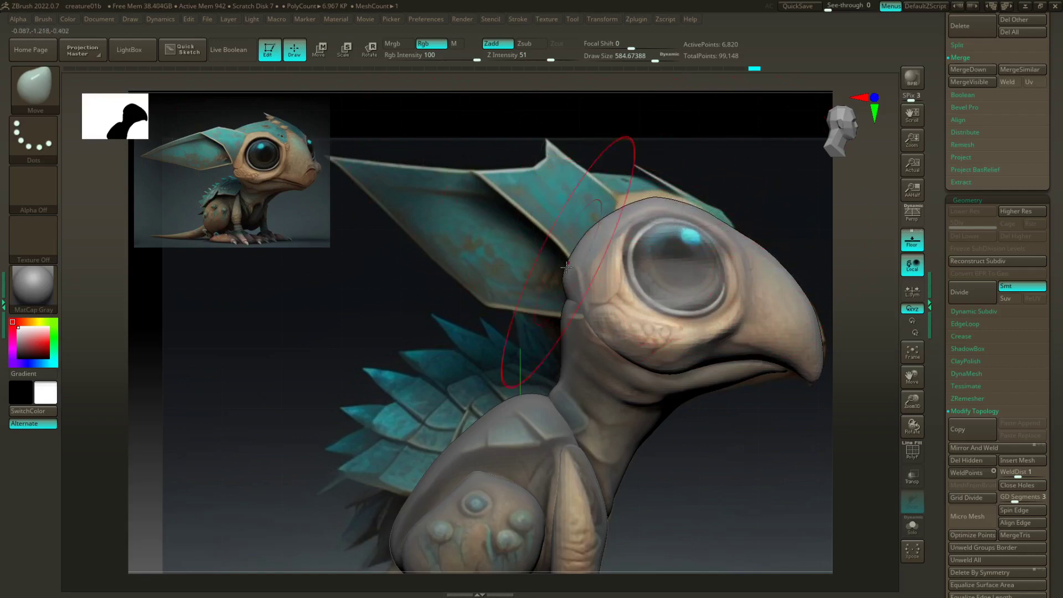
left_click_drag(566, 268, 540, 272)
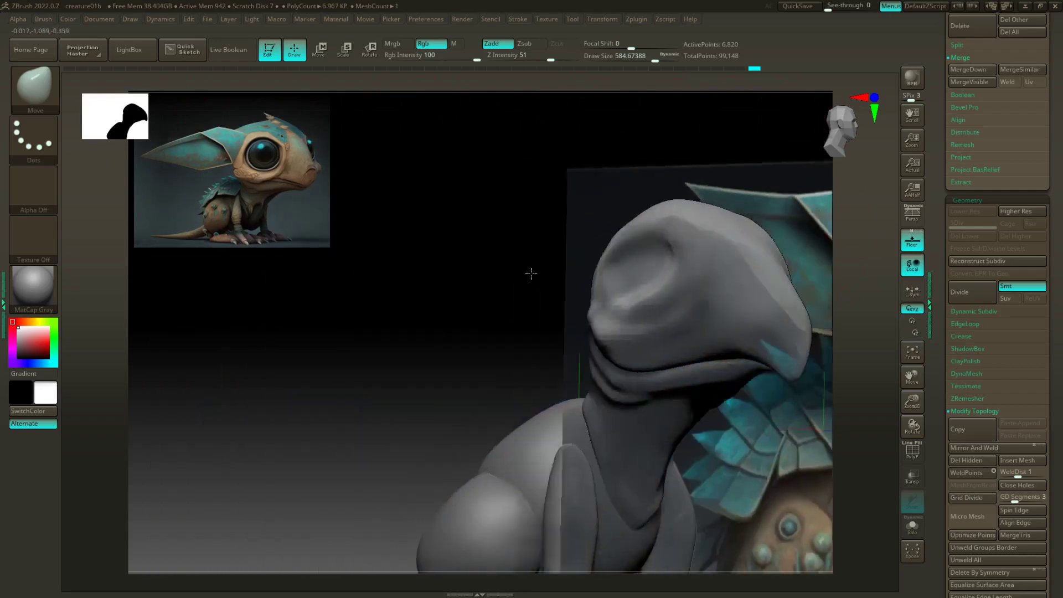
left_click_drag(529, 273, 570, 233)
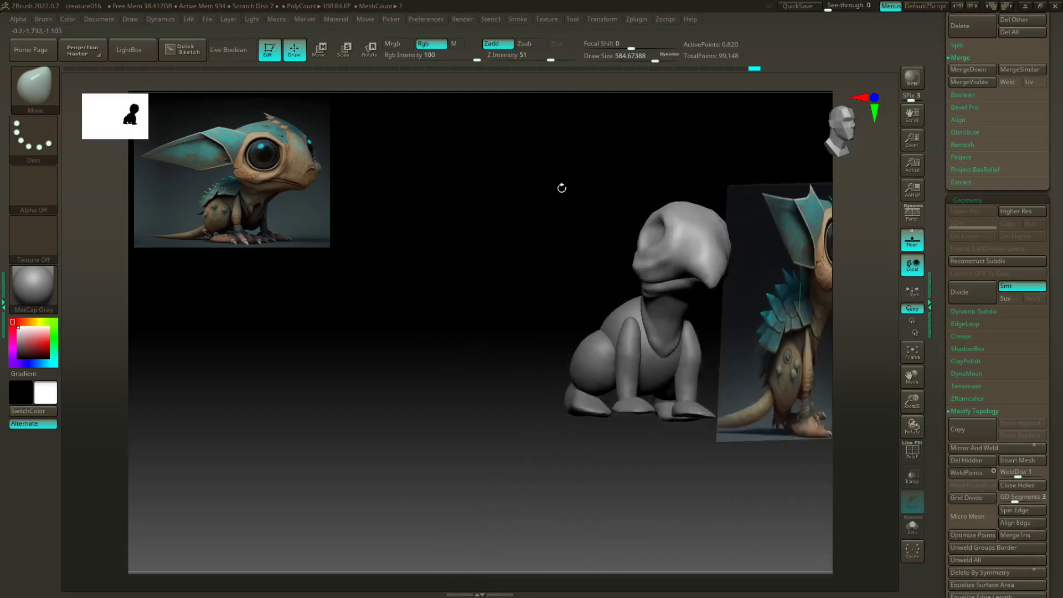
mouse_move(562, 188)
left_mouse_down()
mouse_move(615, 202)
mouse_move(588, 188)
mouse_move(602, 198)
mouse_move(591, 193)
mouse_move(655, 161)
mouse_move(638, 191)
mouse_move(684, 192)
mouse_move(733, 227)
mouse_move(740, 221)
mouse_move(711, 237)
mouse_move(751, 194)
left_mouse_up()
Step: Pull the rear and lower edge of the cheek outward to match the reference, using a draw size of about 197
key("s")
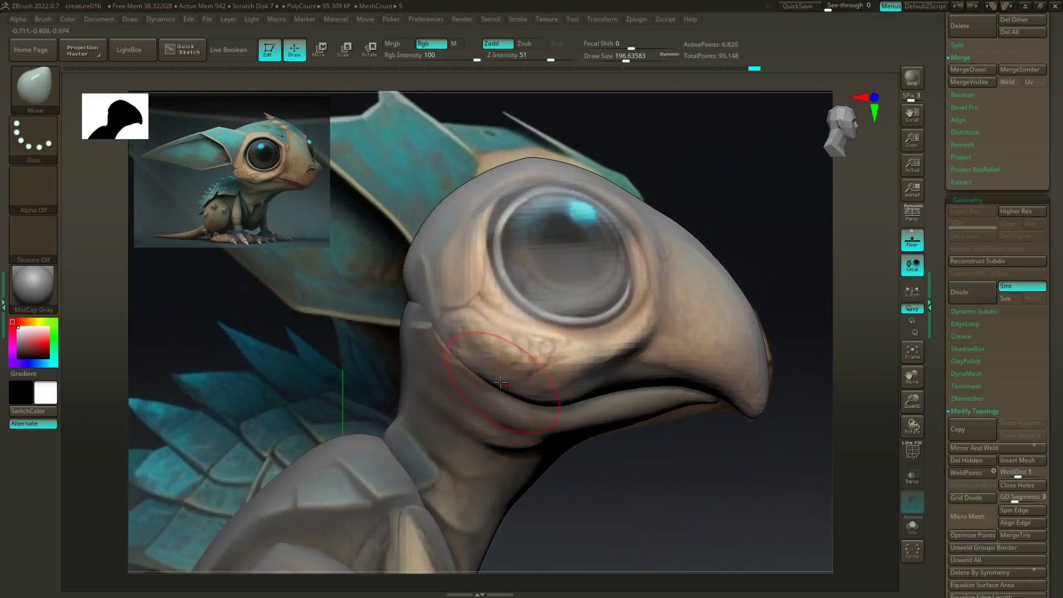
right_click_drag(568, 400, 583, 455)
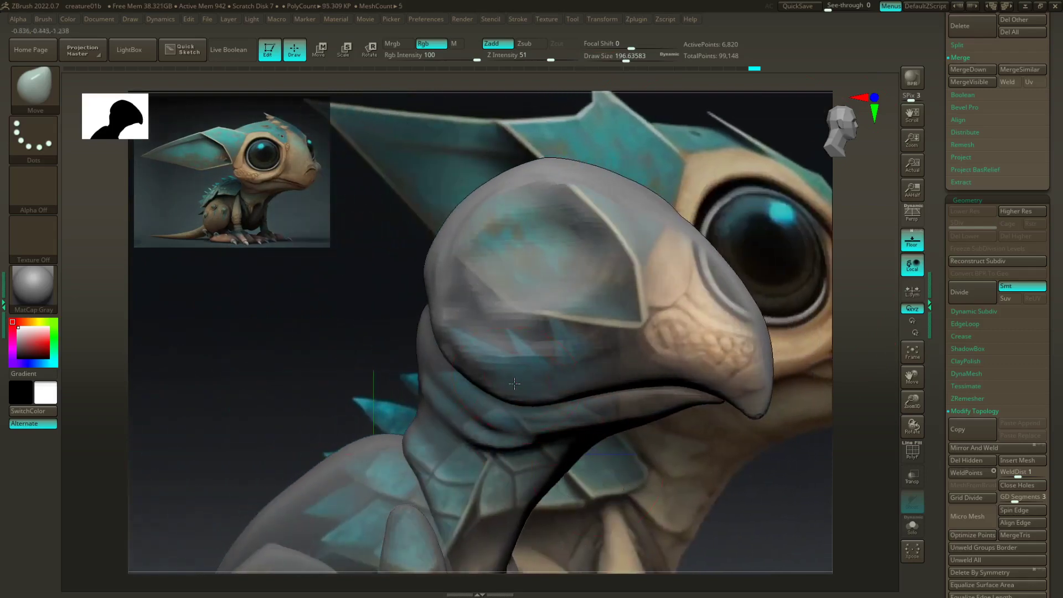
mouse_move(461, 370)
right_mouse_down()
mouse_move(705, 468)
mouse_move(692, 458)
right_mouse_up()
mouse_move(452, 363)
left_mouse_down()
mouse_move(434, 349)
mouse_move(421, 357)
left_mouse_up()
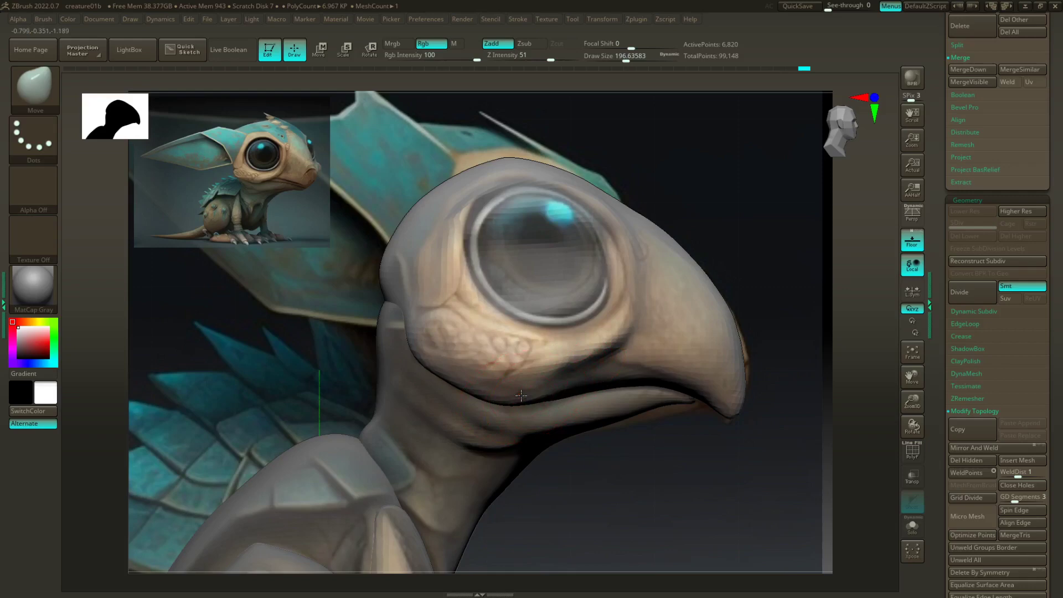
right_click_drag(556, 390, 630, 462)
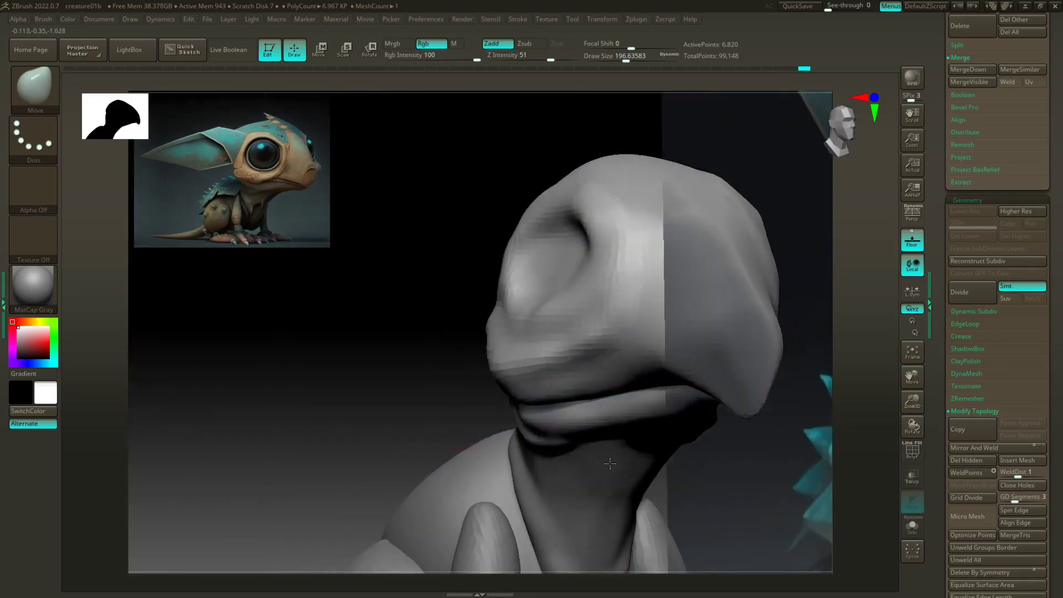
Step: Remesh the head at its existing resolution and open its DynaMesh settings
right_click_drag(384, 331, 408, 380)
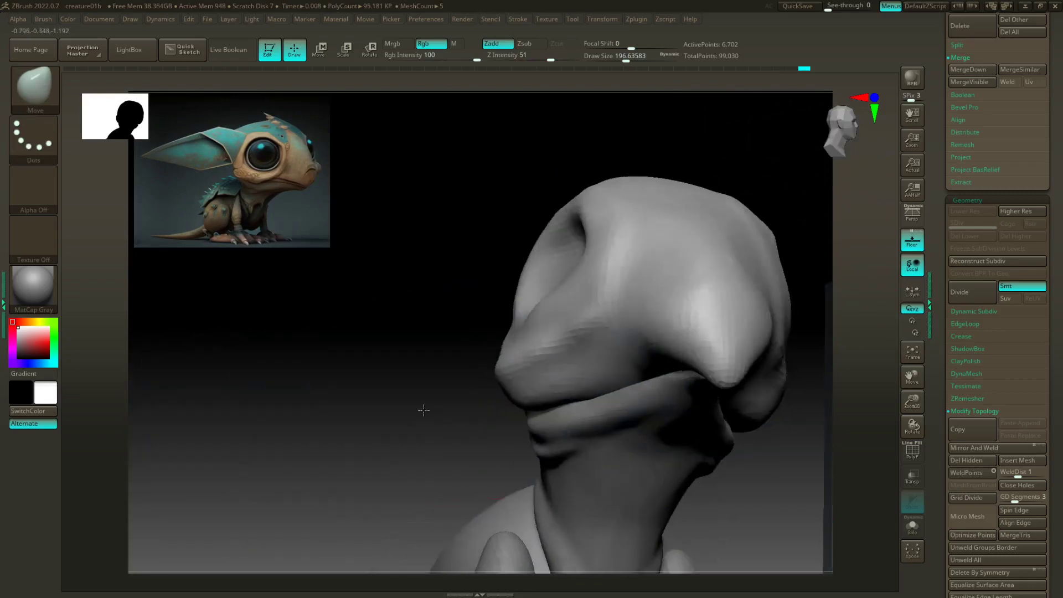
right_click_drag(422, 408, 410, 411)
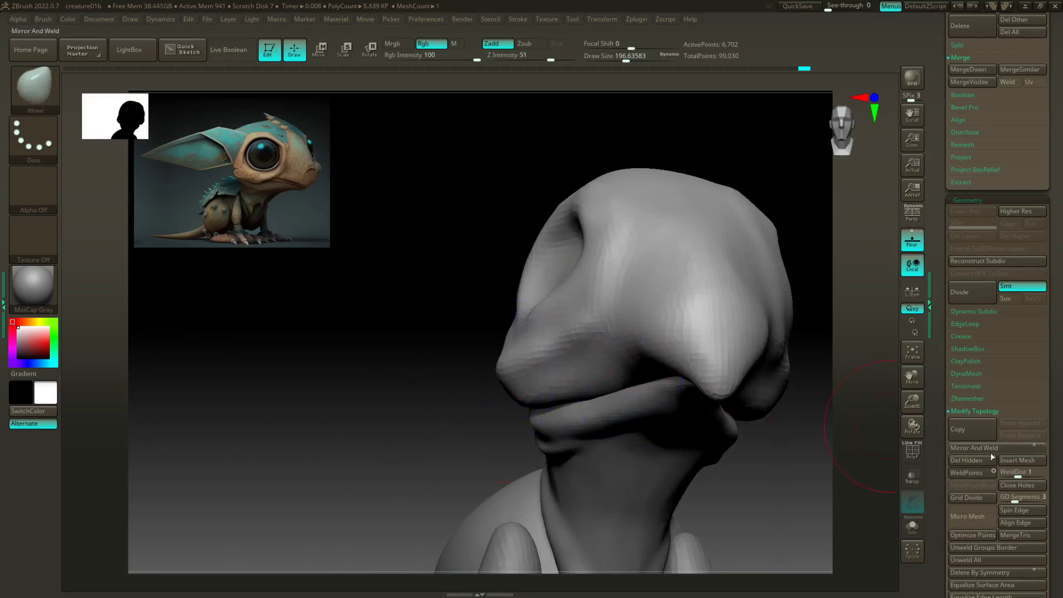
left_click(982, 412)
left_click(978, 376)
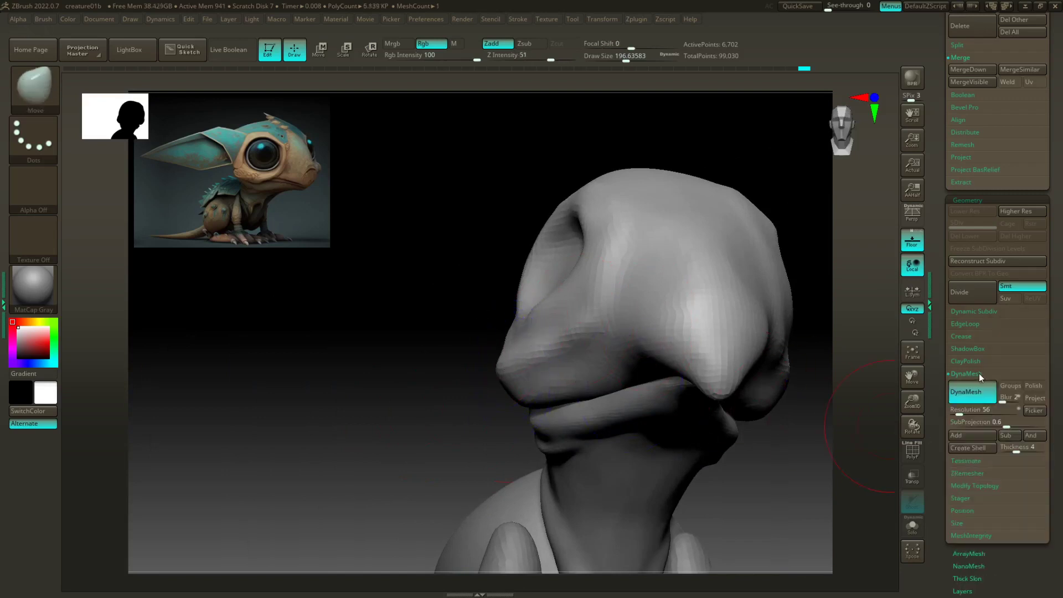
Step: Try remeshing the head with a DynaMesh resolution of 72
left_click_drag(960, 415, 961, 414)
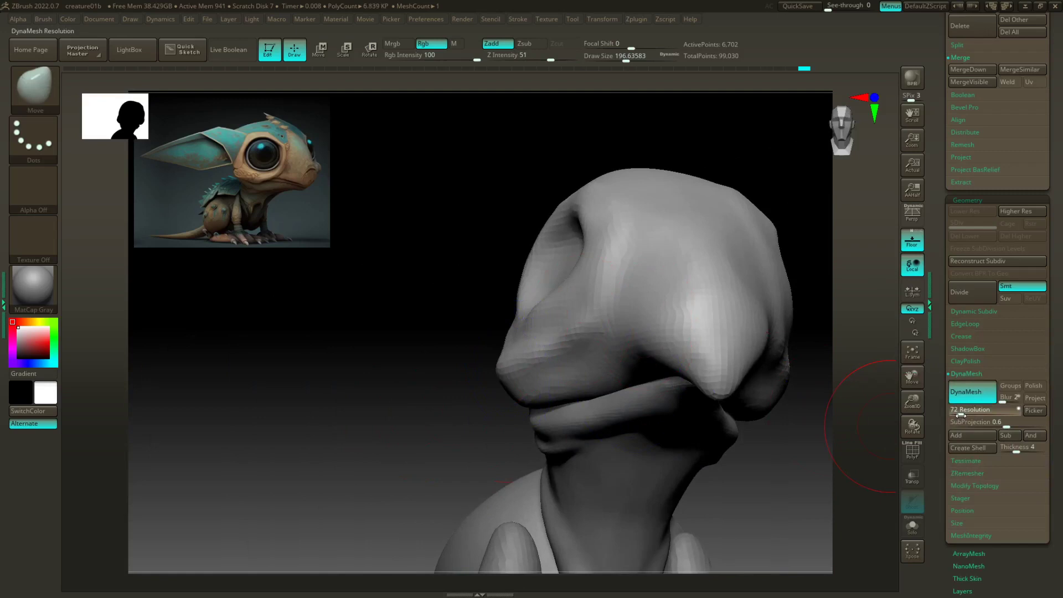
left_click_drag(430, 335, 464, 398, "ctrl")
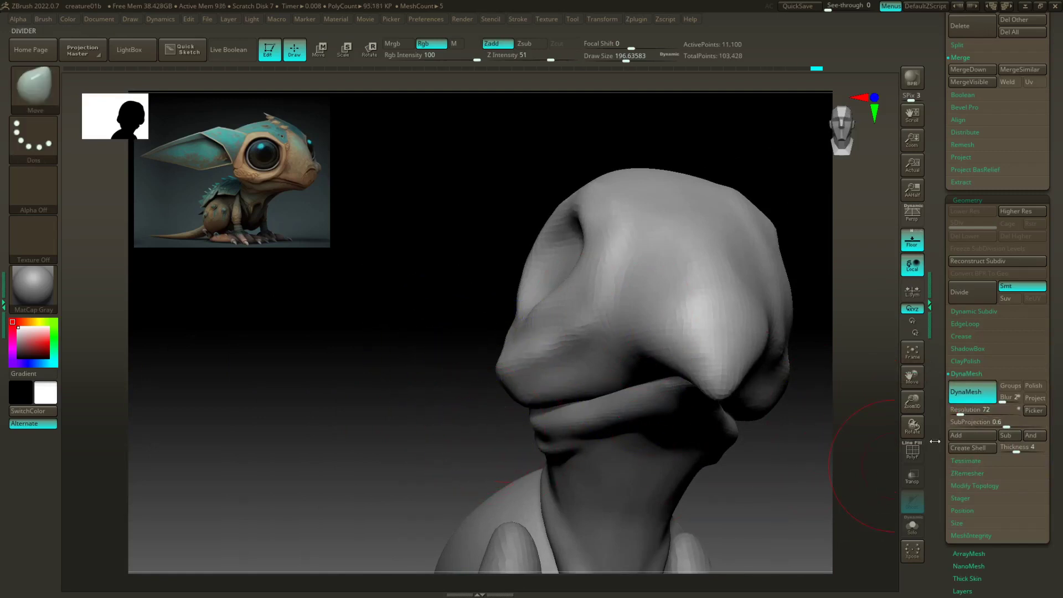
key("ctrl+z")
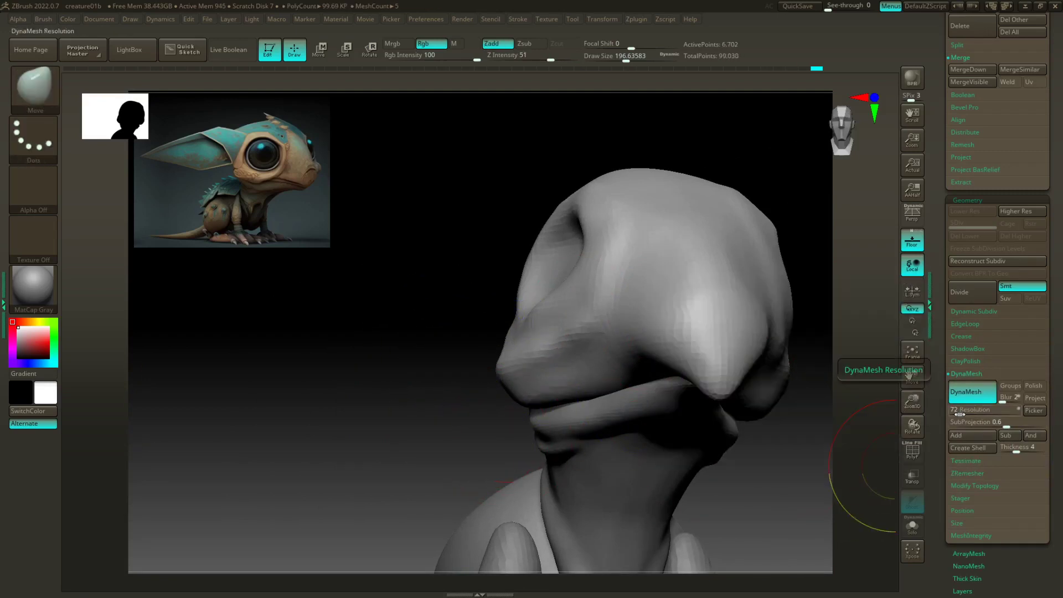
Step: Remesh the head with a DynaMesh resolution of 104 and smooth the corner of the cheek
left_click_drag(960, 414, 963, 413)
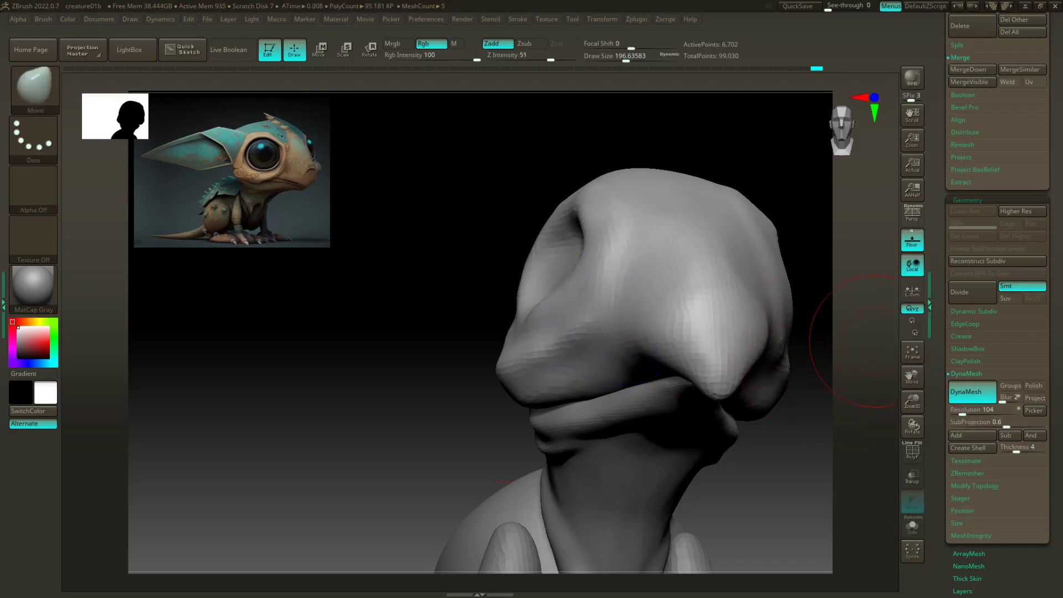
left_click_drag(414, 394, 408, 434, "ctrl")
left_click_drag(491, 379, 493, 375, "shift")
left_click_drag(428, 407, 431, 299)
mouse_move(422, 398)
left_mouse_down()
mouse_move(413, 425)
mouse_move(443, 382)
mouse_move(402, 357)
mouse_move(375, 387)
mouse_move(465, 365)
left_mouse_up()
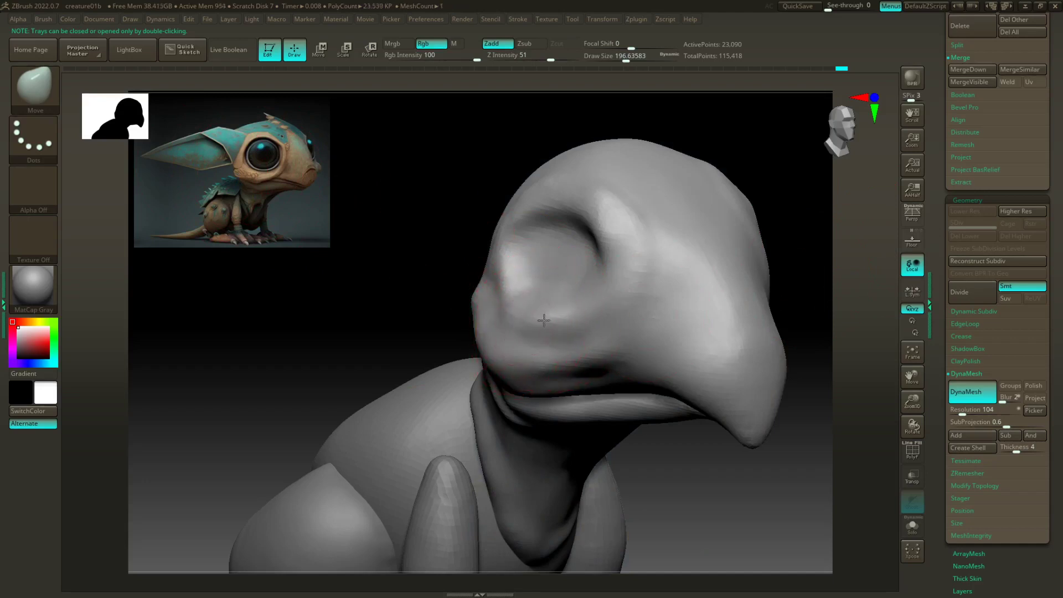
key("s")
left_click_drag(527, 332, 521, 335)
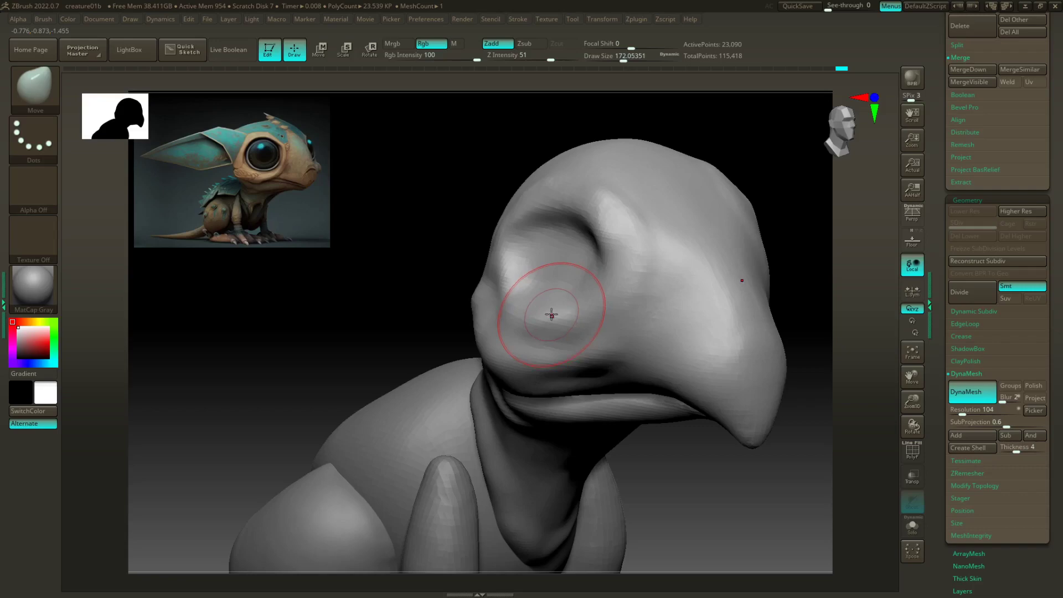
key("b")
key("s")
key("l")
key("s")
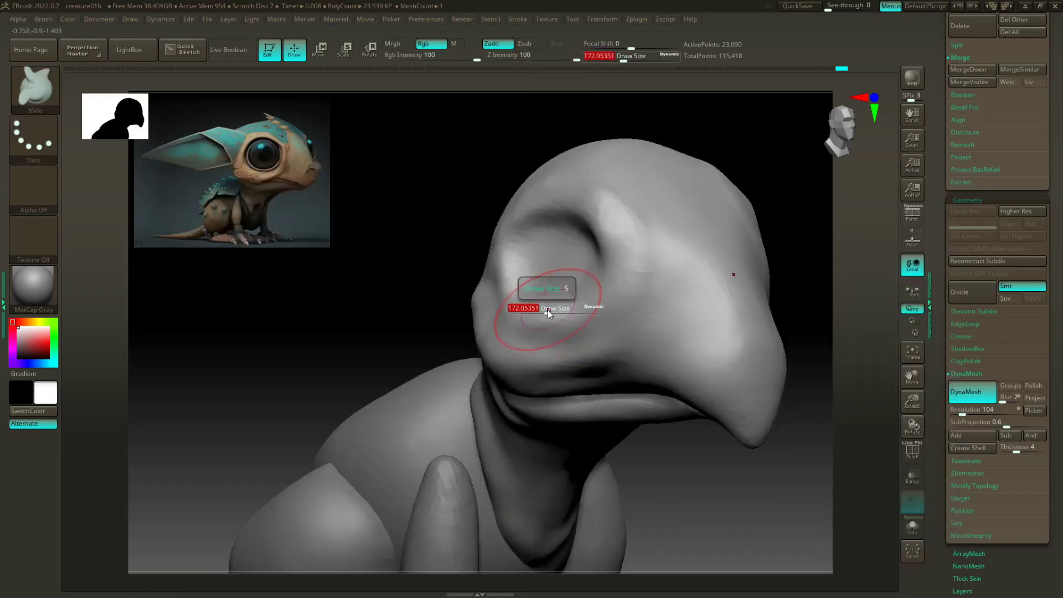
key("t")
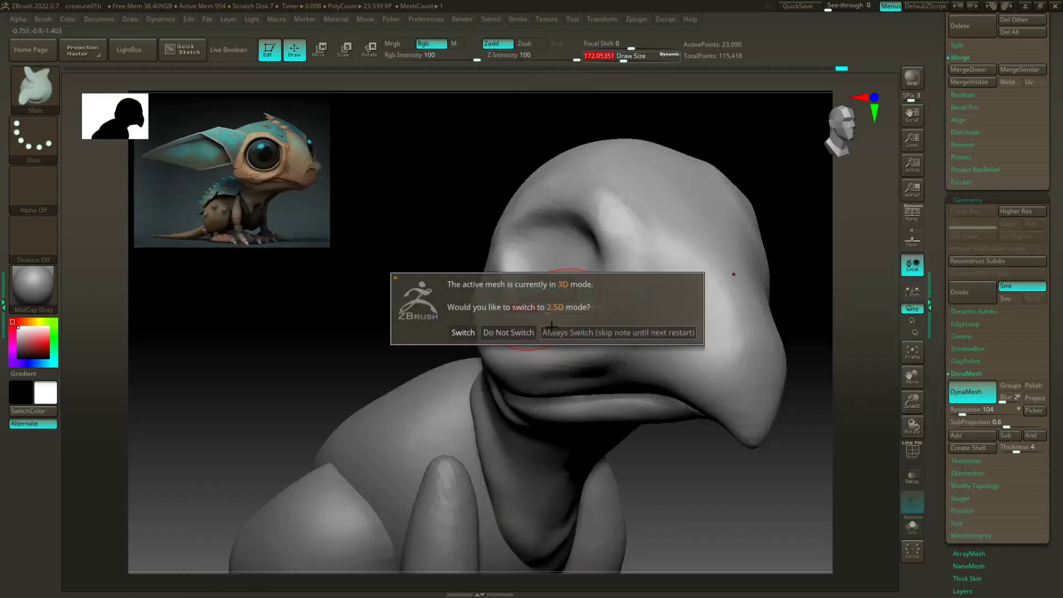
left_click(529, 331)
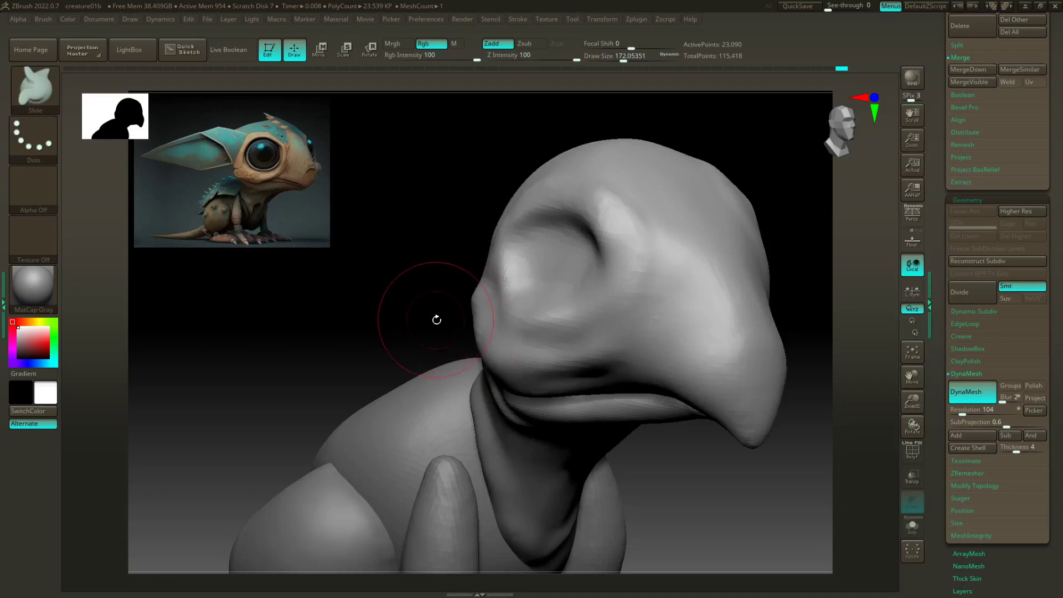
Step: Deepen the eye socket and define its front and upper rim with the Standard brush at a draw size of 112
key("b")
key("s")
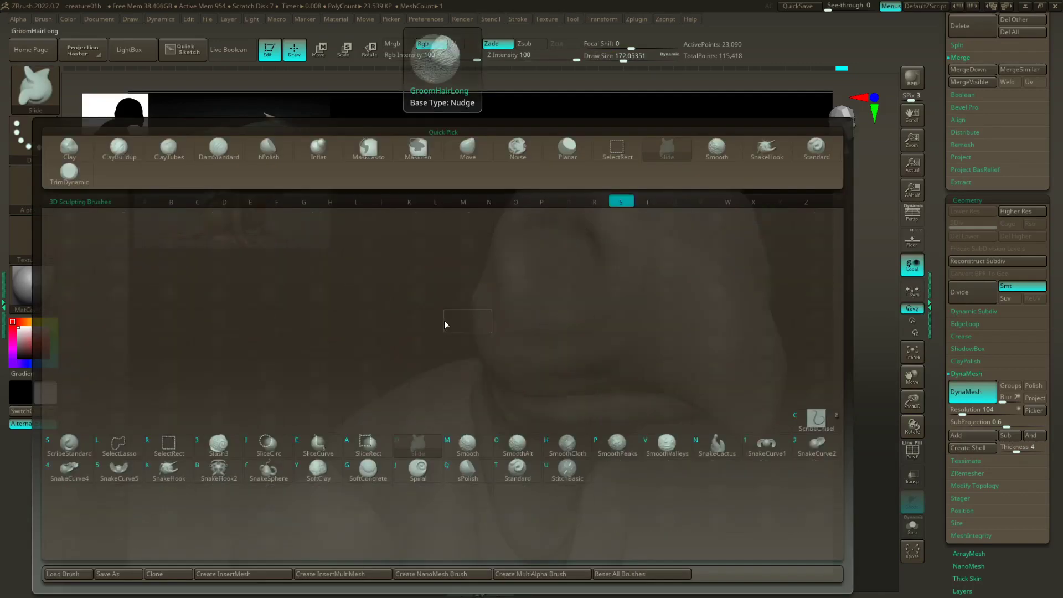
key("t")
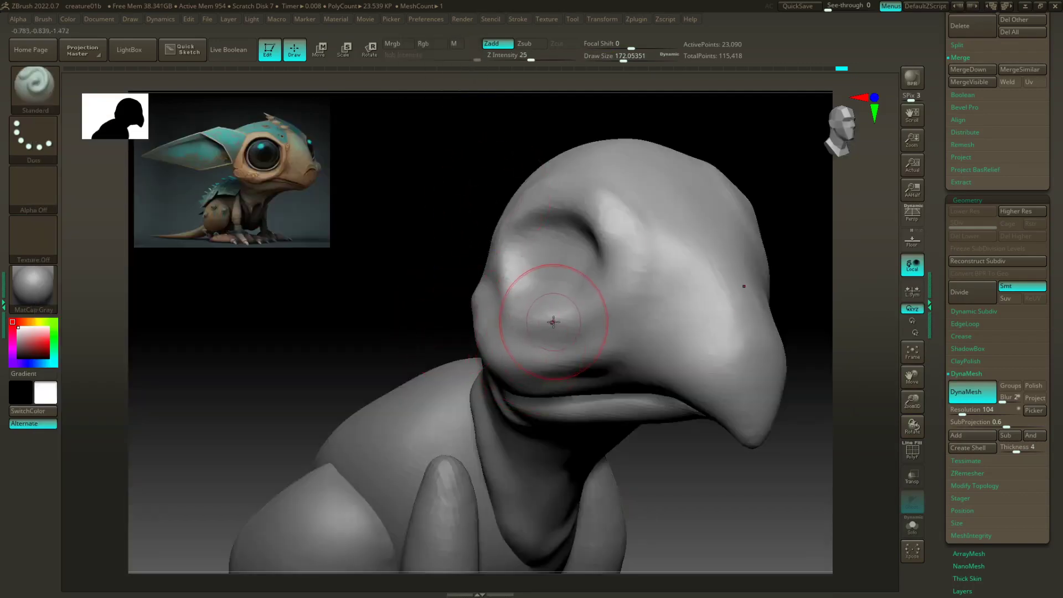
key("s")
mouse_move(553, 322)
left_mouse_down()
mouse_move(520, 315)
mouse_move(566, 317)
mouse_move(518, 311)
mouse_move(541, 314)
mouse_move(594, 282)
mouse_move(562, 306)
left_mouse_up()
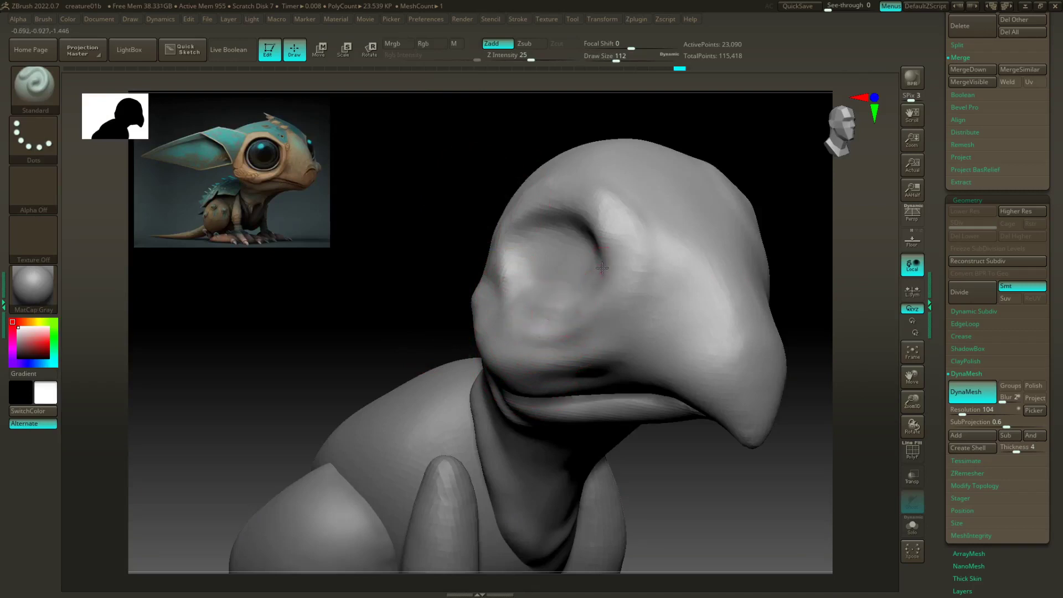
mouse_move(602, 268)
left_mouse_down()
mouse_move(604, 242)
mouse_move(581, 222)
left_mouse_up()
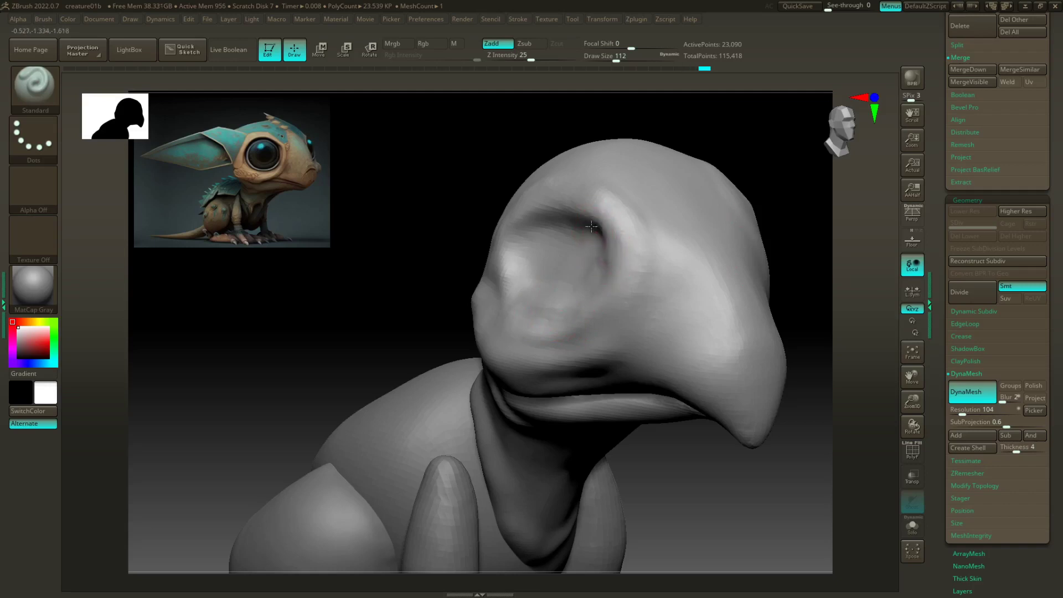
mouse_move(594, 225)
left_mouse_down()
mouse_move(530, 223)
mouse_move(529, 269)
left_mouse_up()
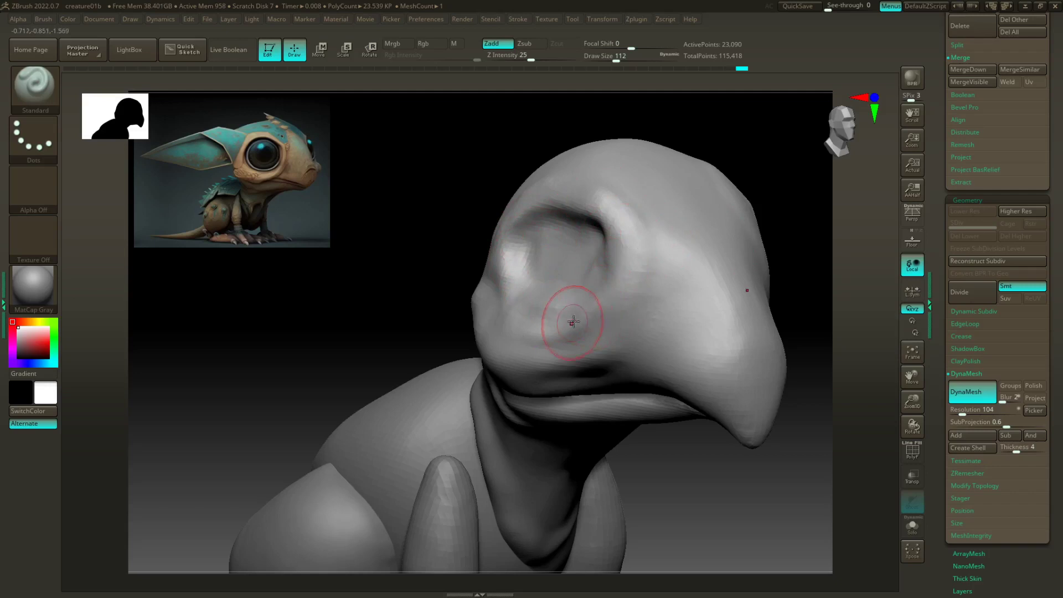
mouse_move(608, 300)
left_mouse_down()
mouse_move(565, 340)
mouse_move(607, 350)
left_mouse_up()
Step: Smooth the floor and front rim of the eye socket in near-profile view
mouse_move(417, 334)
left_mouse_down()
mouse_move(445, 333)
mouse_move(541, 249)
left_mouse_up()
left_click(912, 244)
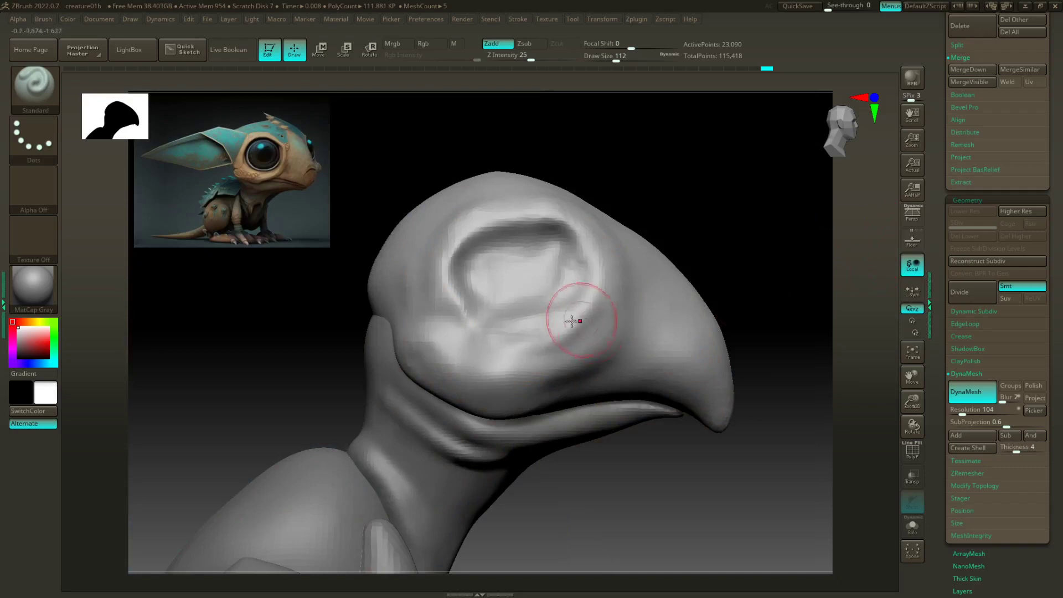
key("shift")
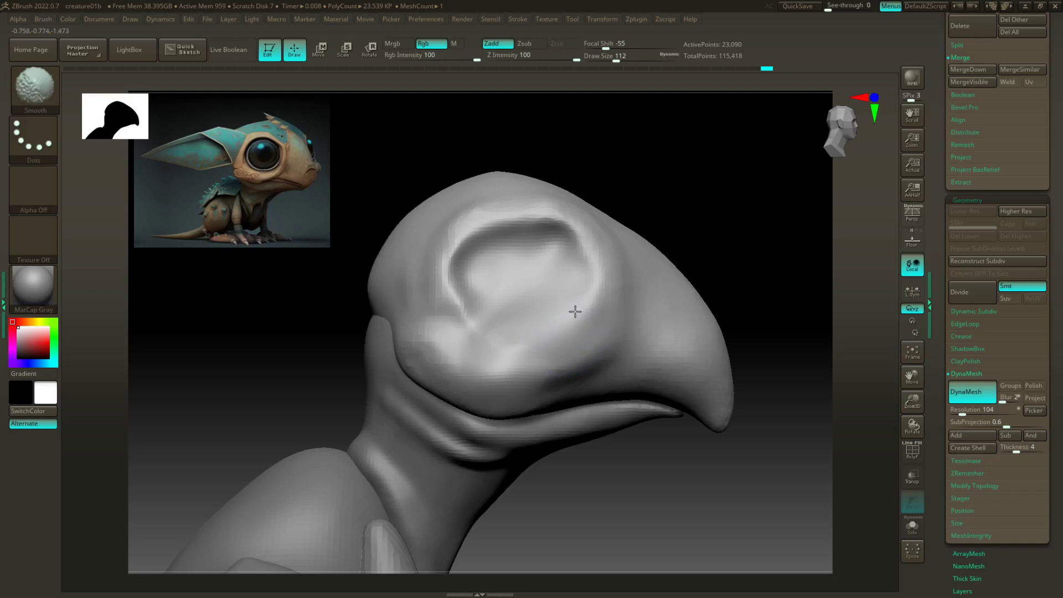
mouse_move(582, 262)
left_mouse_down("shift")
mouse_move(574, 304)
mouse_move(554, 330)
mouse_move(601, 325)
left_mouse_up("shift")
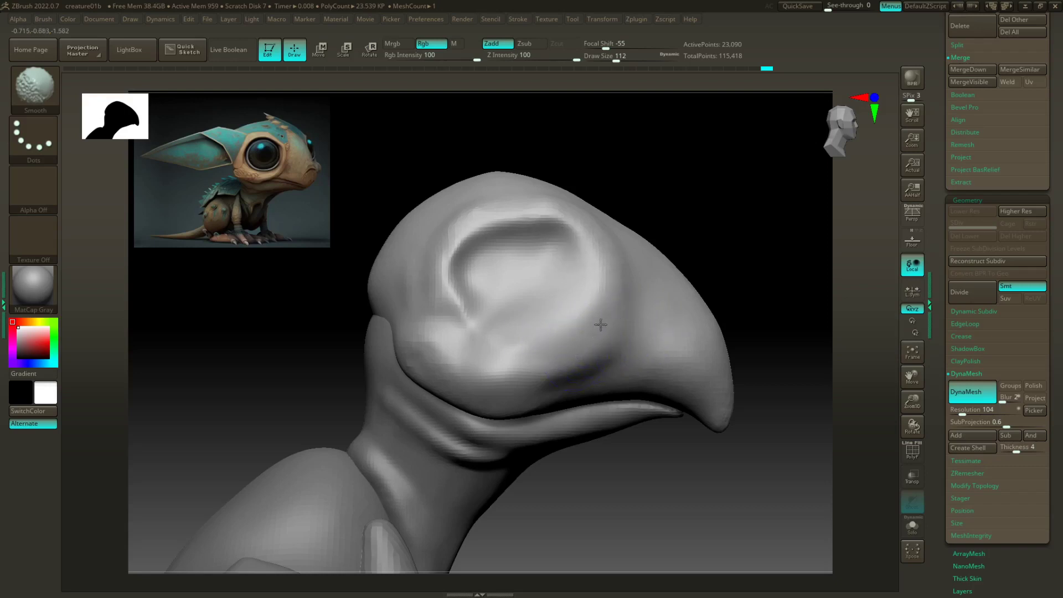
Step: Sculpt the round eye socket along the overlaid reference eye with a draw size of about 74, and smooth its interior
key("shift+p")
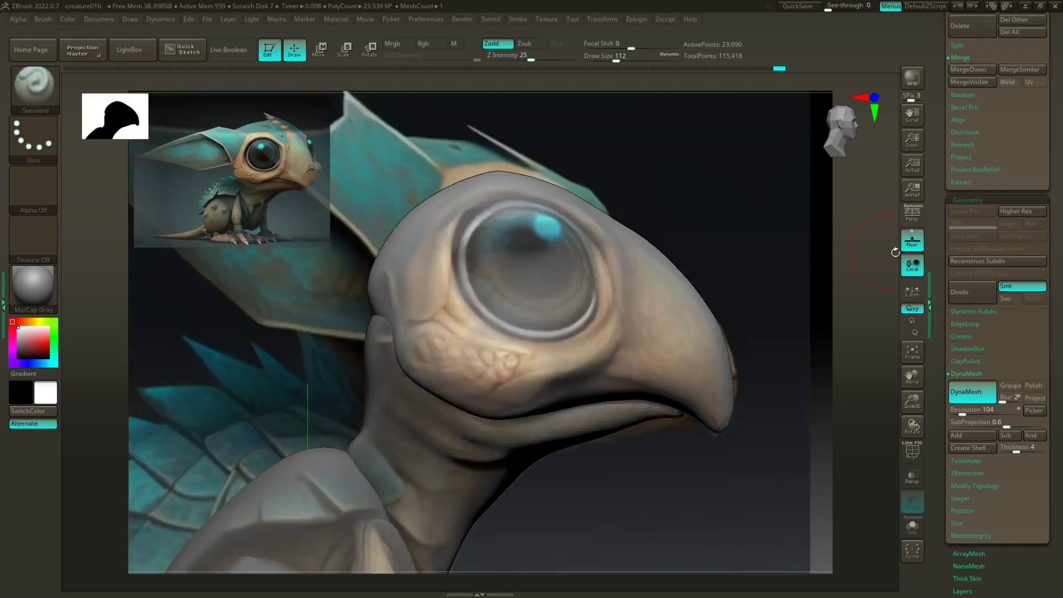
key("s")
left_click_drag(714, 244, 643, 249)
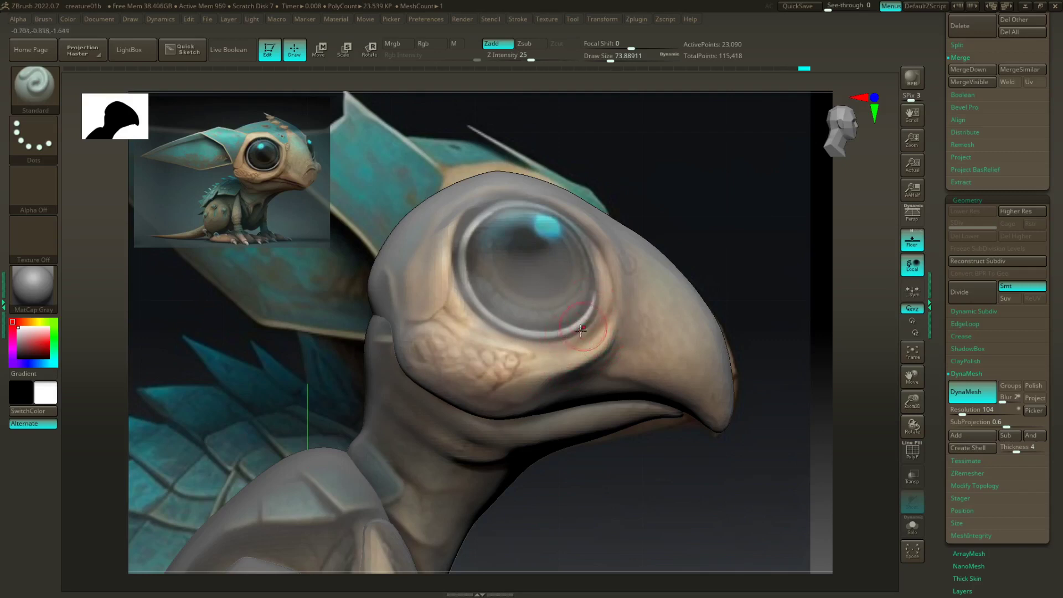
left_click_drag(581, 331, 599, 287)
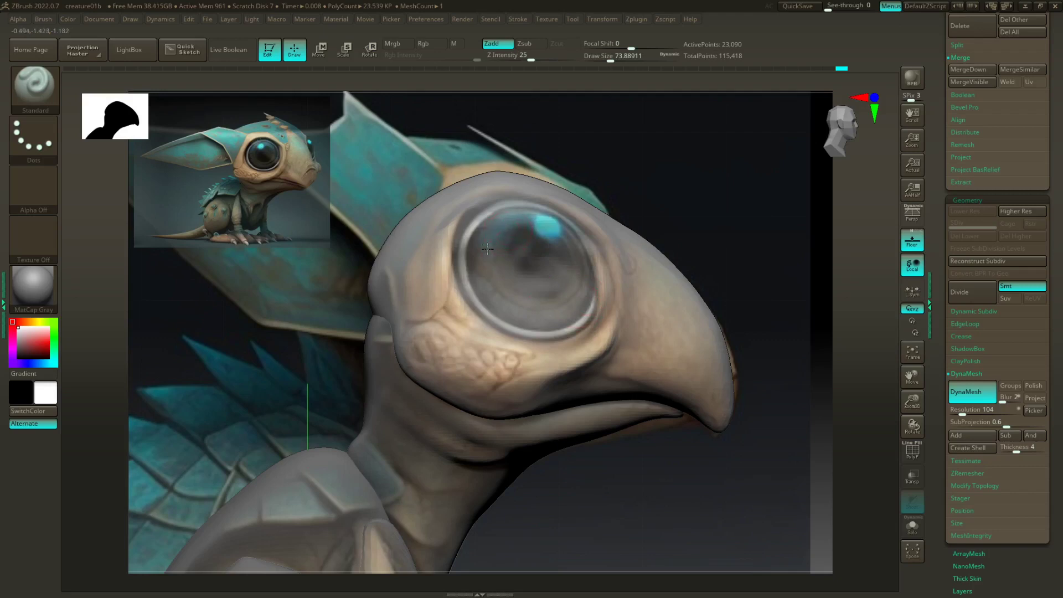
left_click_drag(533, 309, 493, 230)
mouse_move(545, 298)
left_mouse_down()
mouse_move(529, 227)
mouse_move(562, 261)
mouse_move(523, 266)
mouse_move(546, 263)
left_mouse_up()
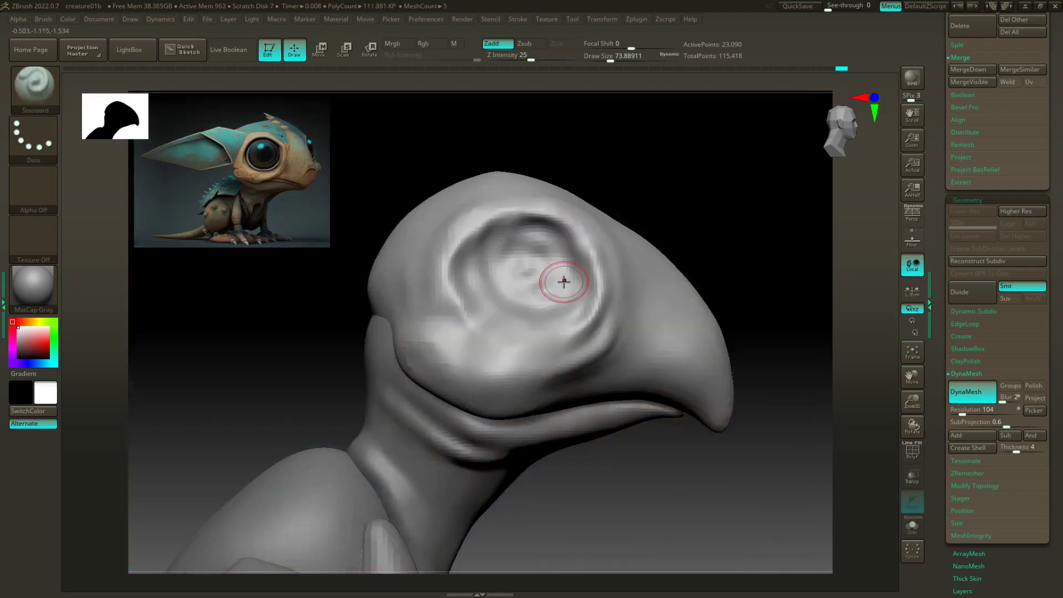
key("shift")
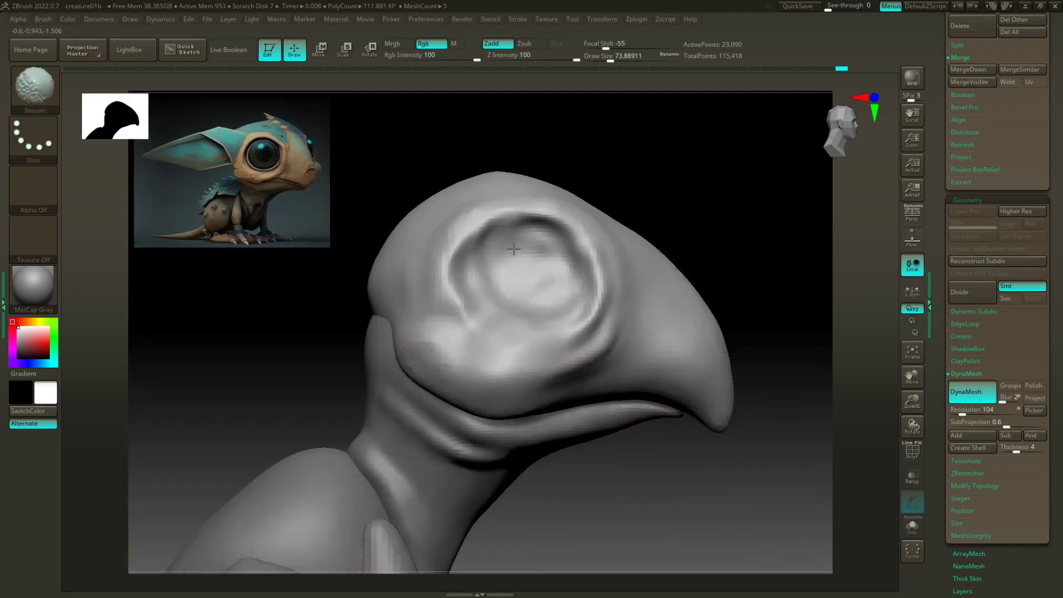
mouse_move(514, 249)
left_mouse_down("shift")
mouse_move(556, 243)
mouse_move(514, 241)
mouse_move(540, 236)
left_mouse_up("shift")
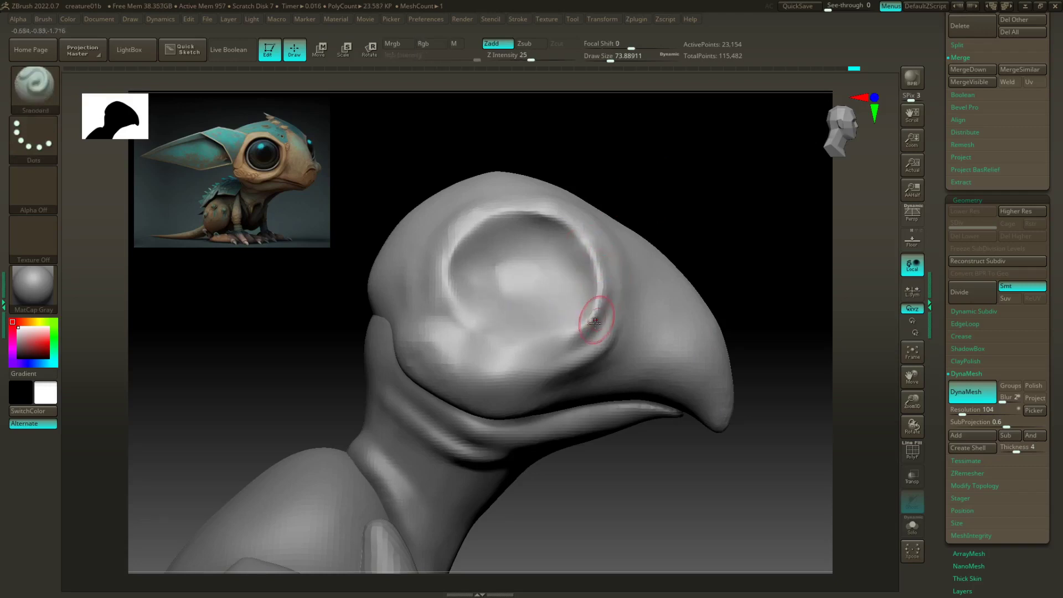
Step: Shape the fold beneath the eye socket and build up the rear of the cheek with the Standard brush
left_click_drag(595, 322, 622, 319)
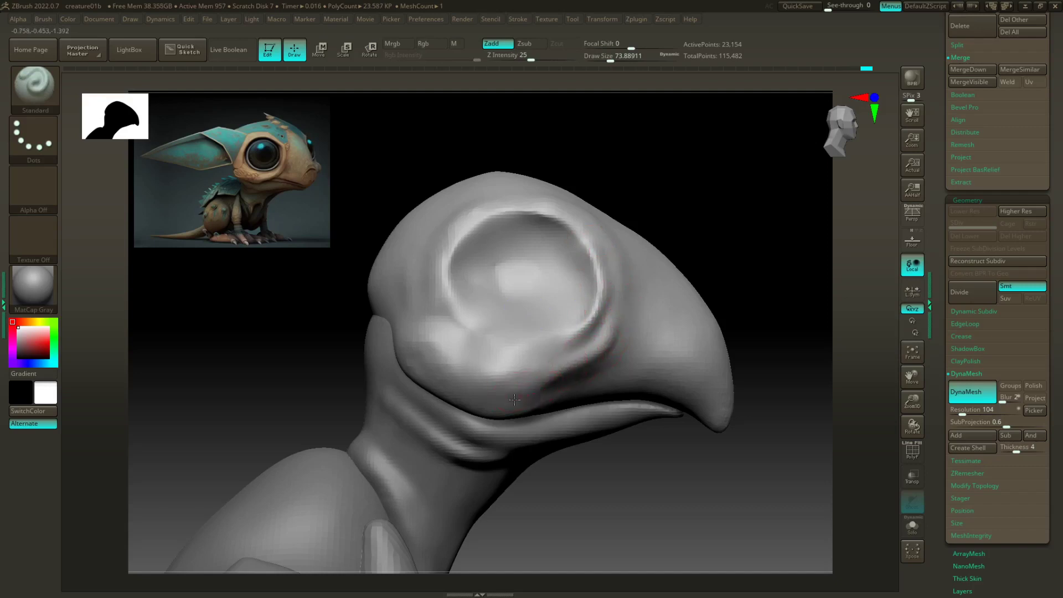
left_click_drag(506, 396, 431, 363)
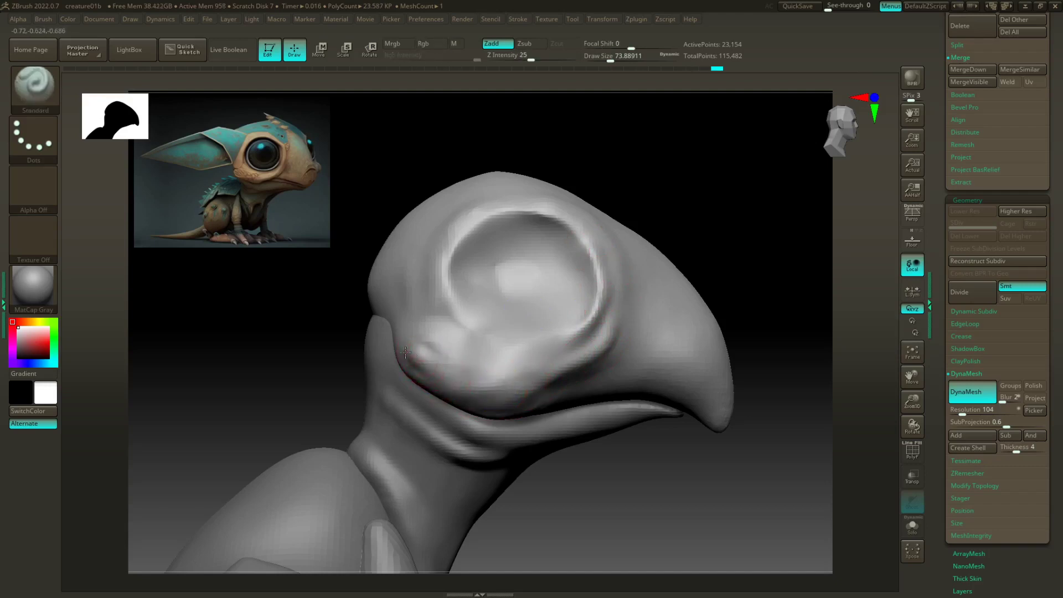
left_click(916, 251)
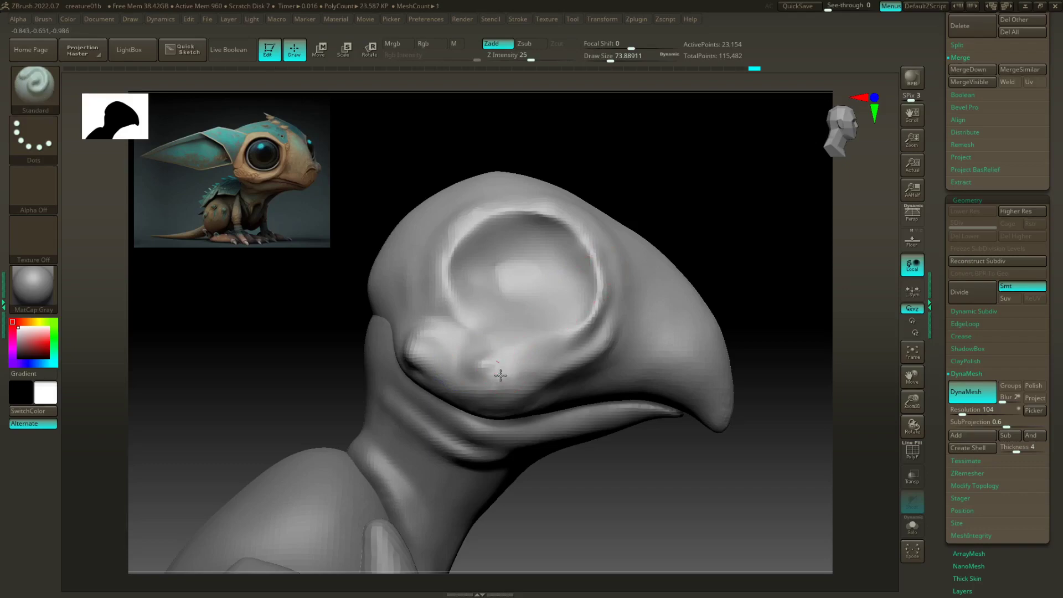
Step: Flatten the cheek below the eye socket with the TrimDynamic brush and smooth the transitions
left_click_drag(681, 200, 651, 202)
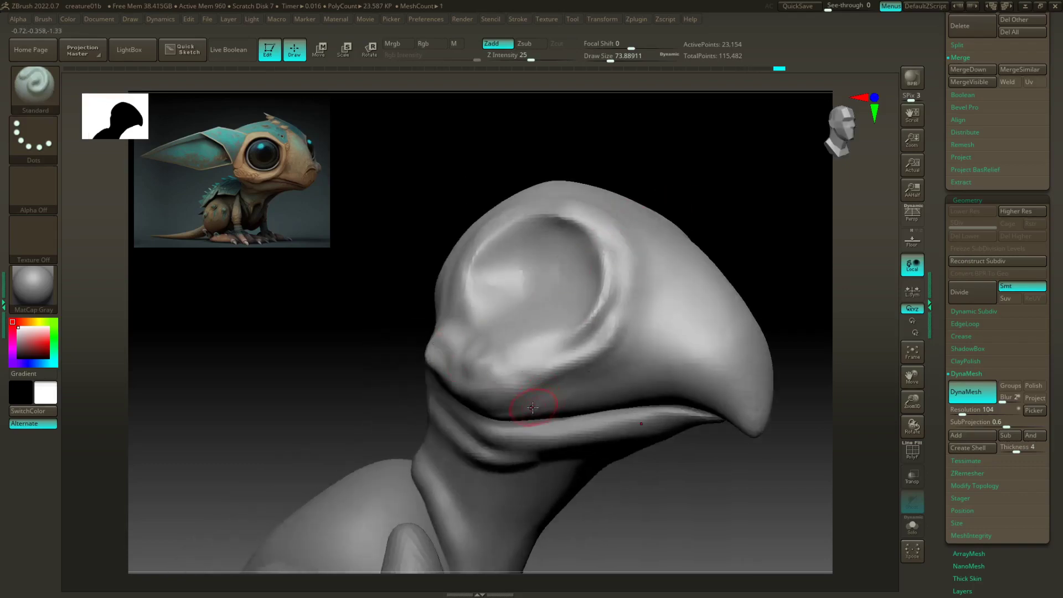
key("b")
key("t")
key("d")
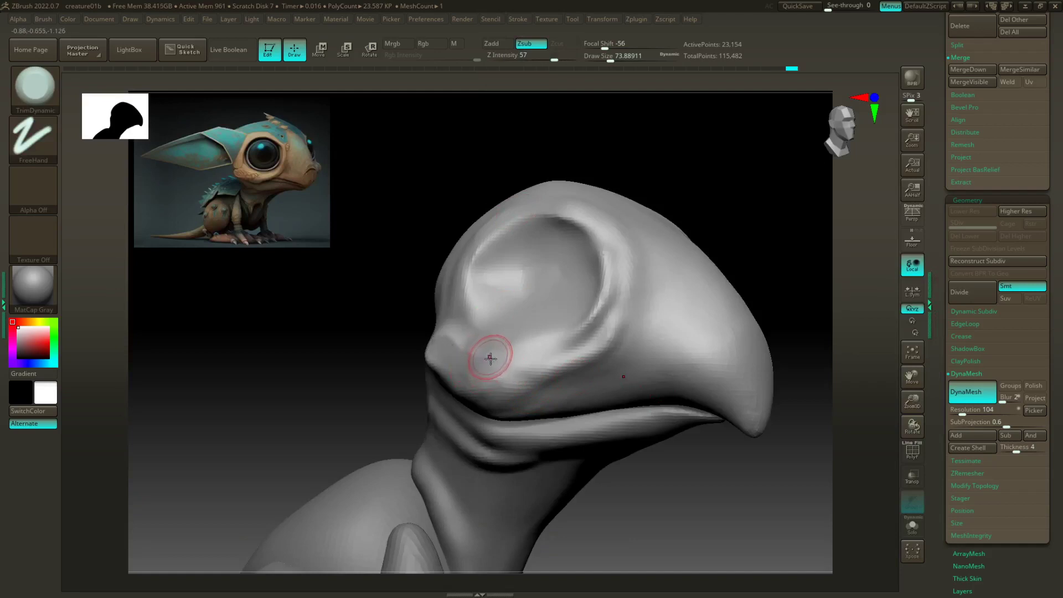
key("shift")
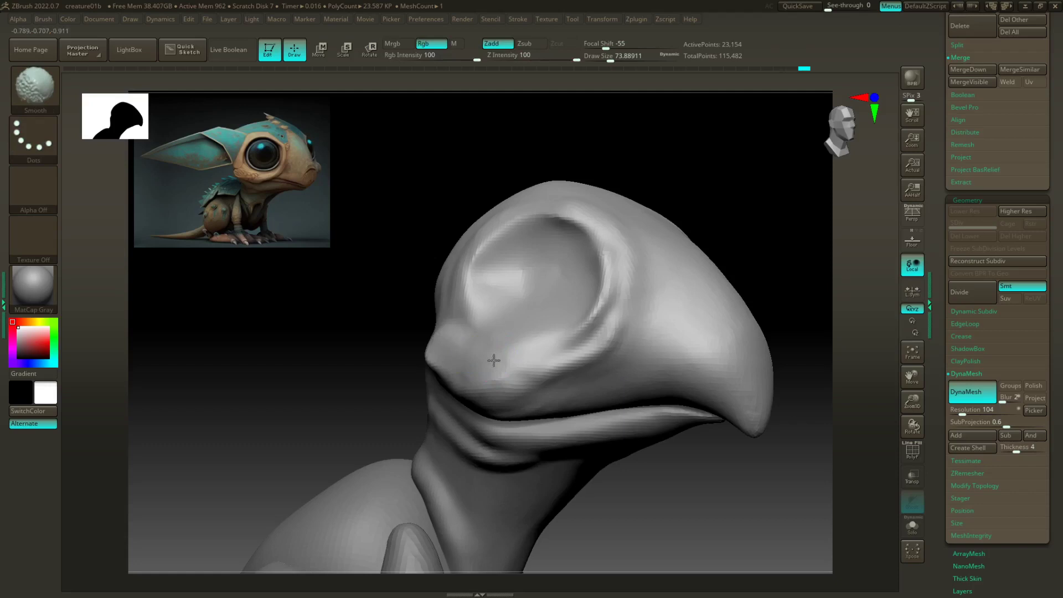
key("alt")
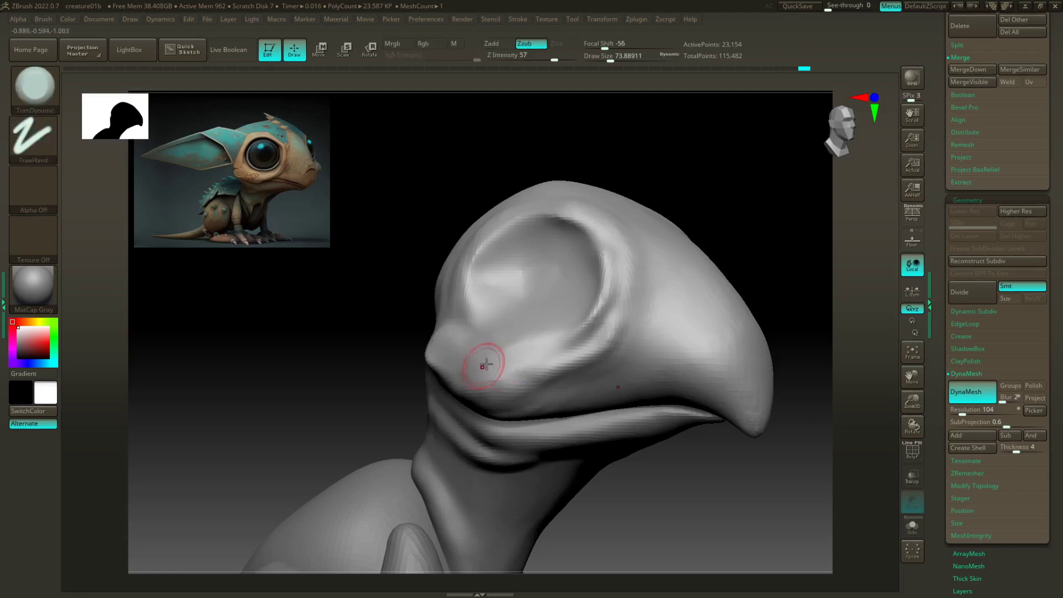
mouse_move(531, 342)
left_mouse_down("shift")
mouse_move(482, 368)
mouse_move(455, 339)
left_mouse_up("shift")
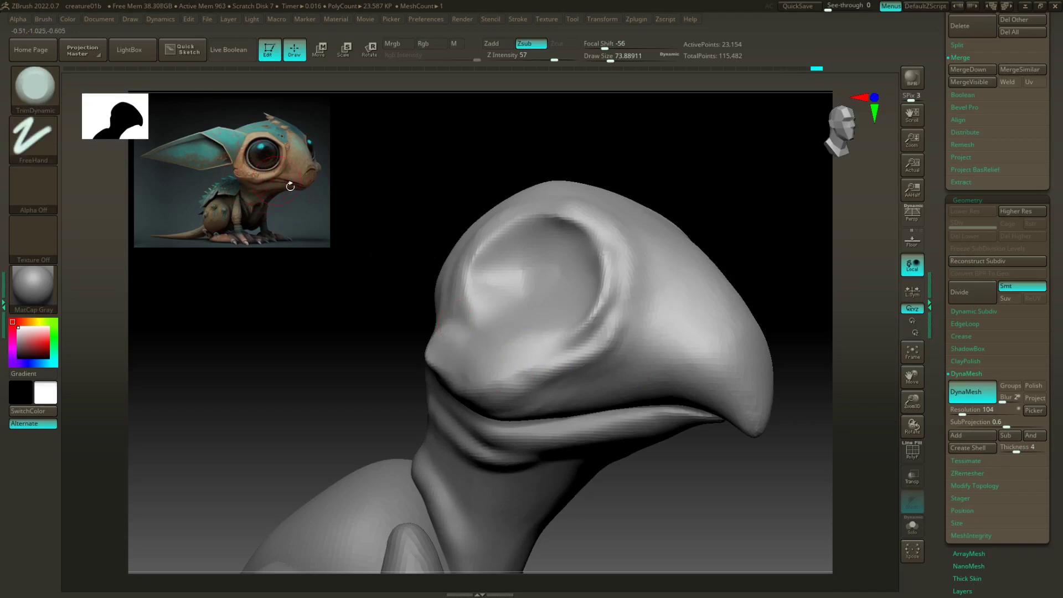
Step: Carve a crease along the underside of the cheek with the DamStandard brush and remesh the head
left_click_drag(382, 387, 345, 358)
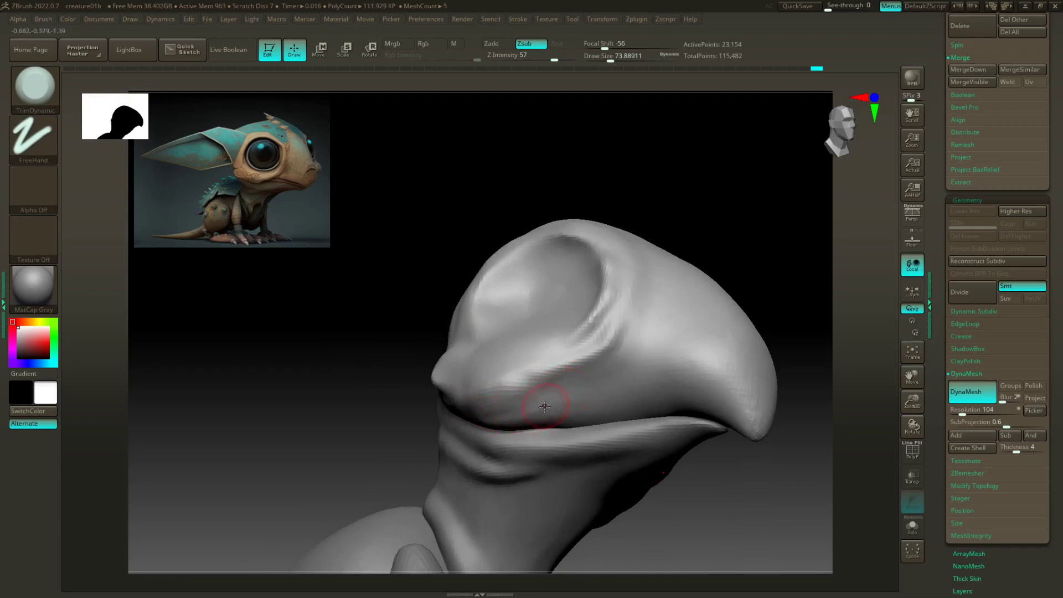
key("b")
key("d")
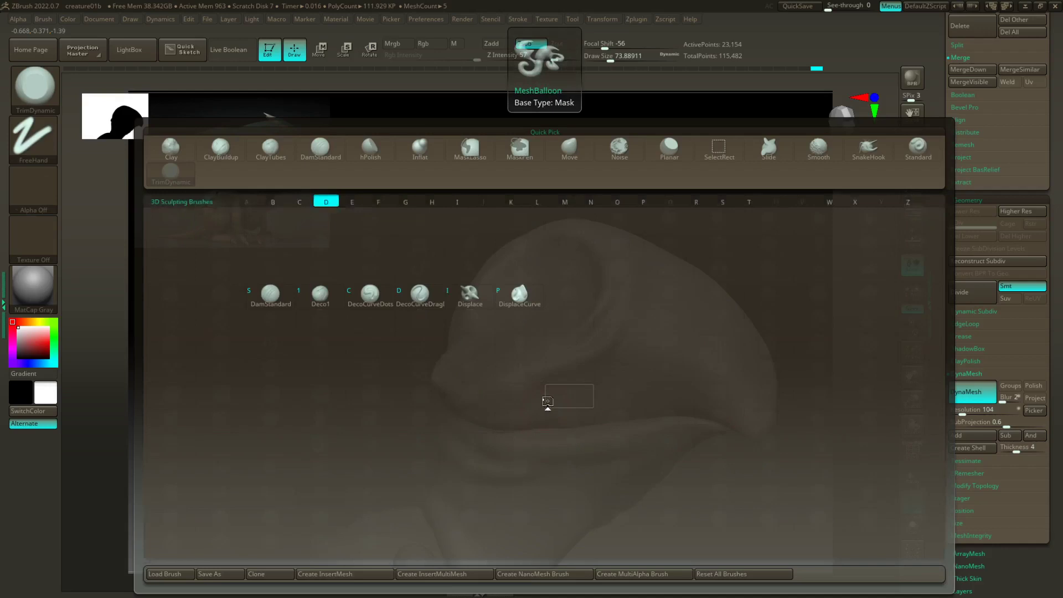
key("s")
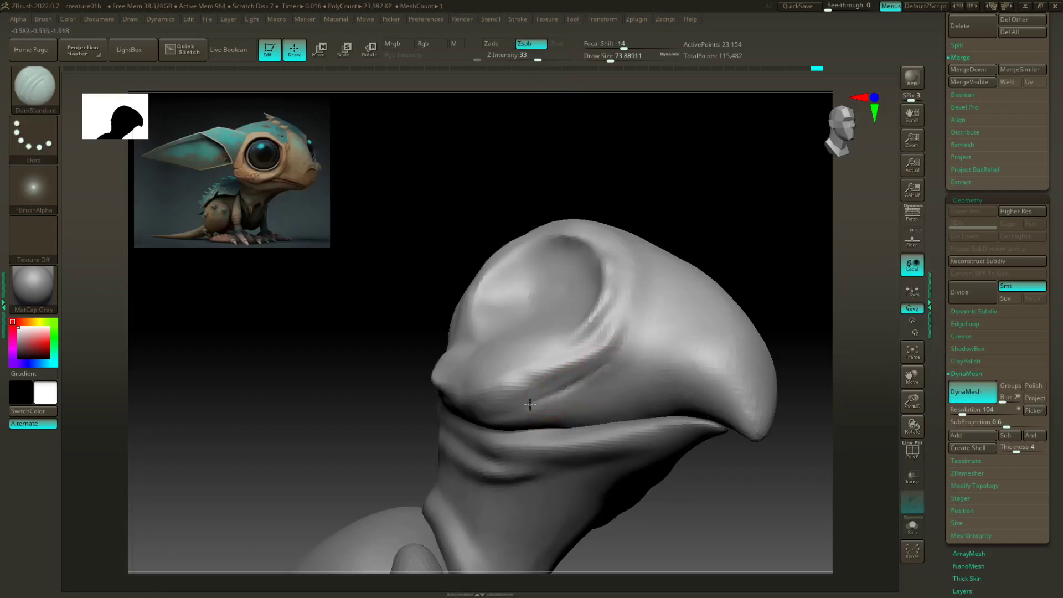
left_click_drag(595, 370, 499, 410)
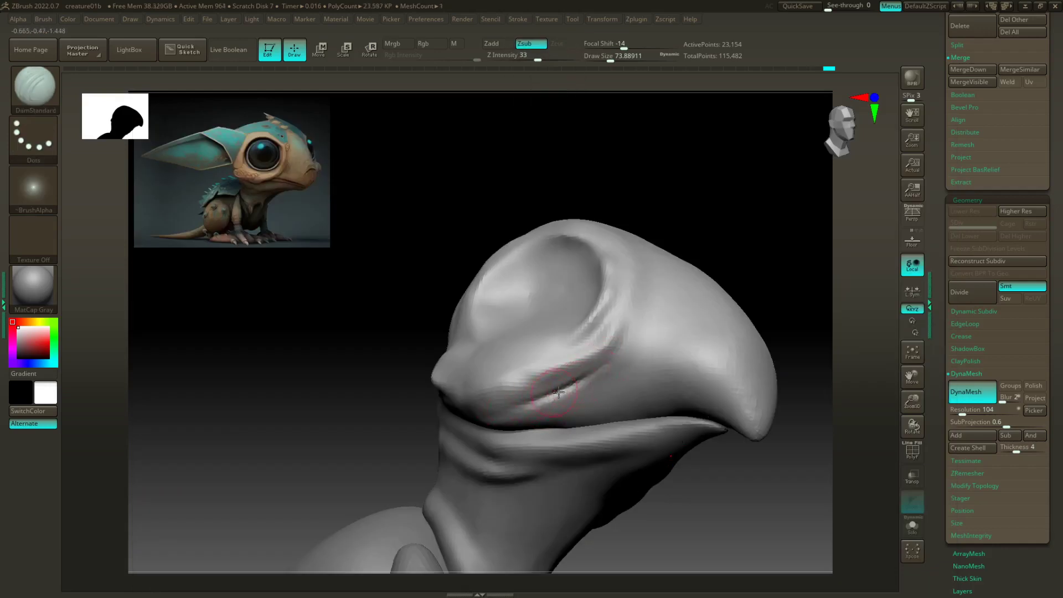
left_click_drag(559, 392, 465, 417)
left_click_drag(375, 416, 413, 403)
mouse_move(529, 403)
left_mouse_down()
mouse_move(423, 417)
mouse_move(405, 409)
mouse_move(484, 422)
mouse_move(537, 413)
left_mouse_up()
left_click_drag(660, 231, 667, 264, "ctrl")
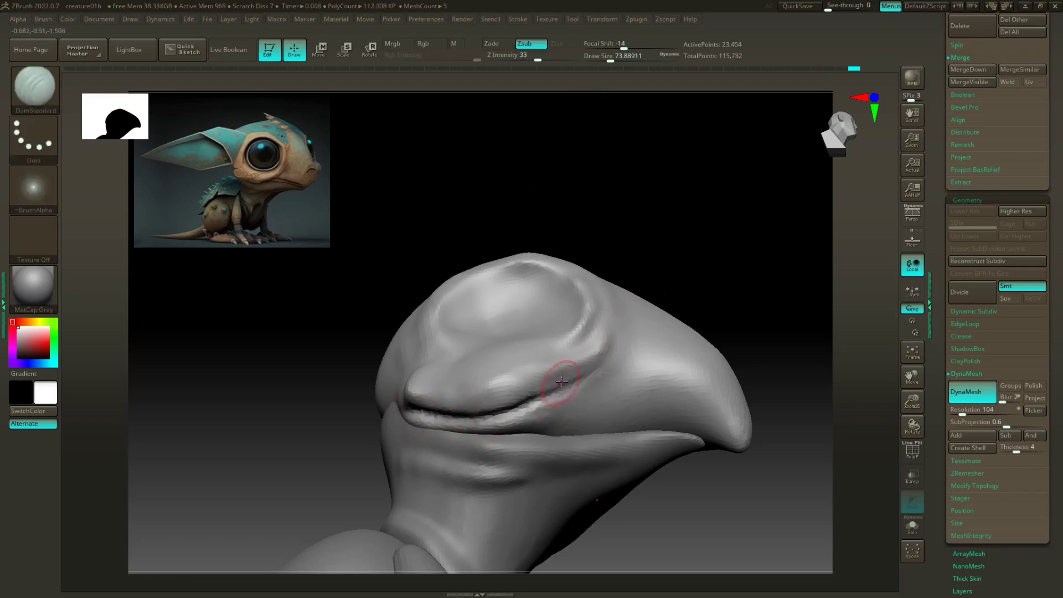
Step: Deepen the recess under the cheek with the Standard brush, remesh the head and smooth the crease's front end
key("b")
key("s")
key("t")
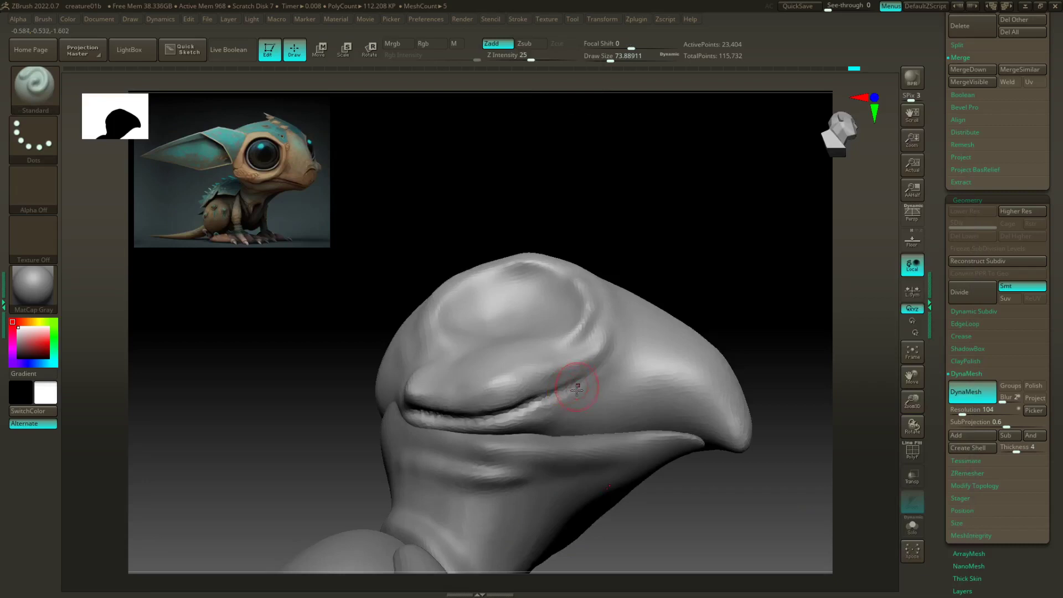
mouse_move(512, 424)
left_mouse_down("alt")
mouse_move(543, 408)
mouse_move(496, 425)
mouse_move(409, 420)
mouse_move(541, 415)
mouse_move(426, 426)
left_mouse_up("alt")
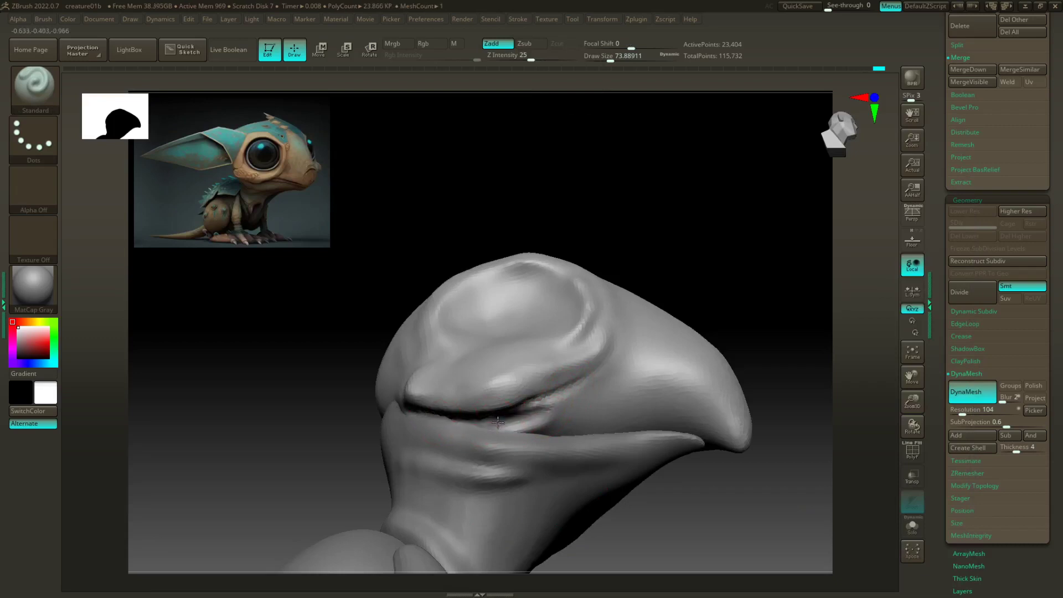
left_click_drag(498, 422, 526, 427)
left_click_drag(659, 283, 673, 293, "ctrl")
left_click_drag(576, 390, 545, 420, "shift")
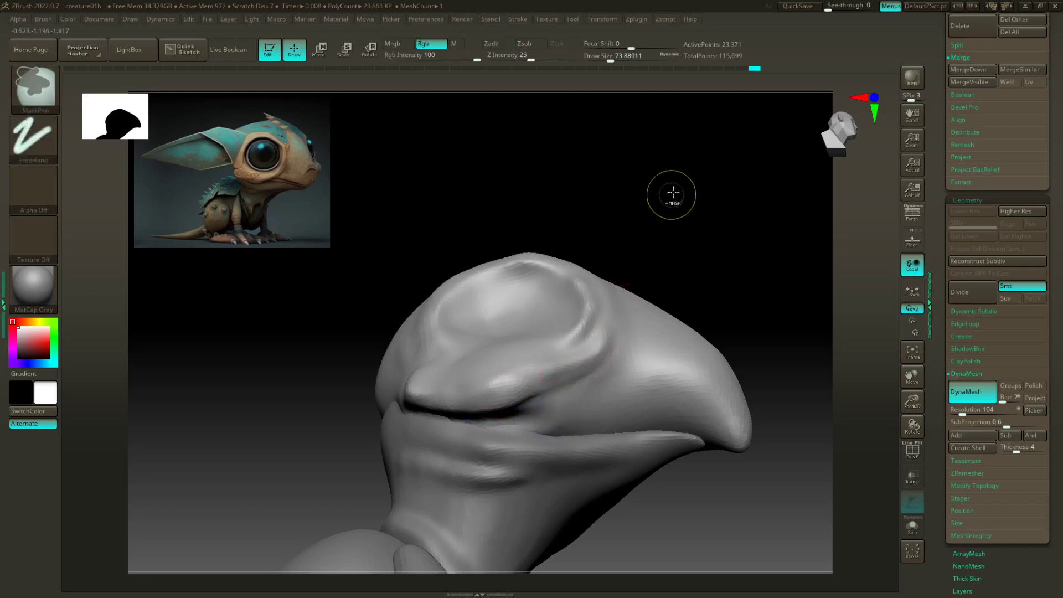
mouse_move(638, 219)
left_mouse_down()
mouse_move(646, 209)
mouse_move(660, 244)
mouse_move(672, 206)
mouse_move(641, 214)
mouse_move(679, 185)
mouse_move(636, 231)
left_mouse_up()
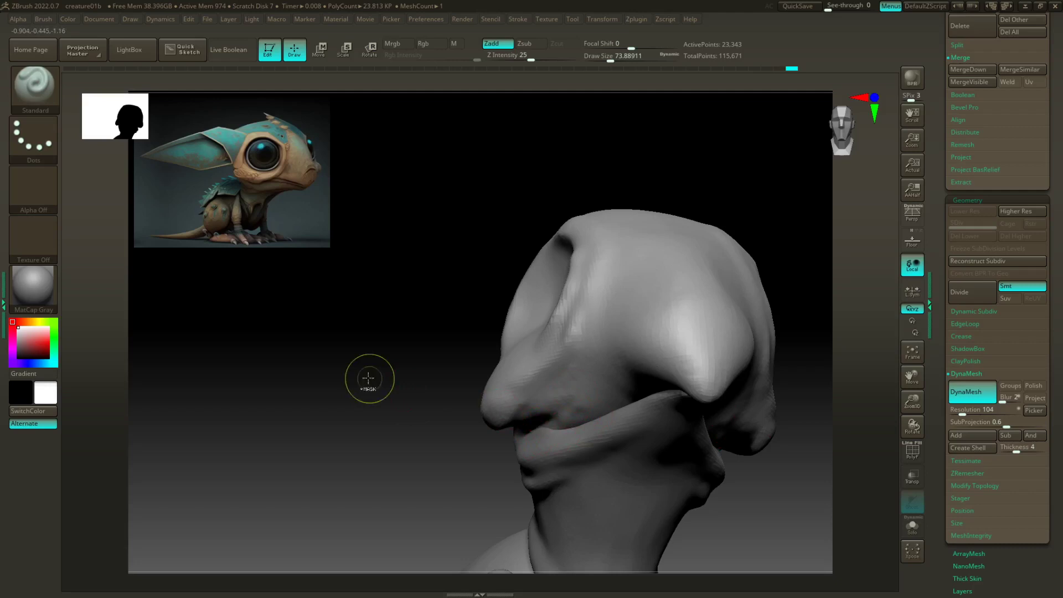
Step: Sculpt the upper lip along the mouth line up to the mouth corner with the Standard brush
left_click_drag(358, 408, 401, 381)
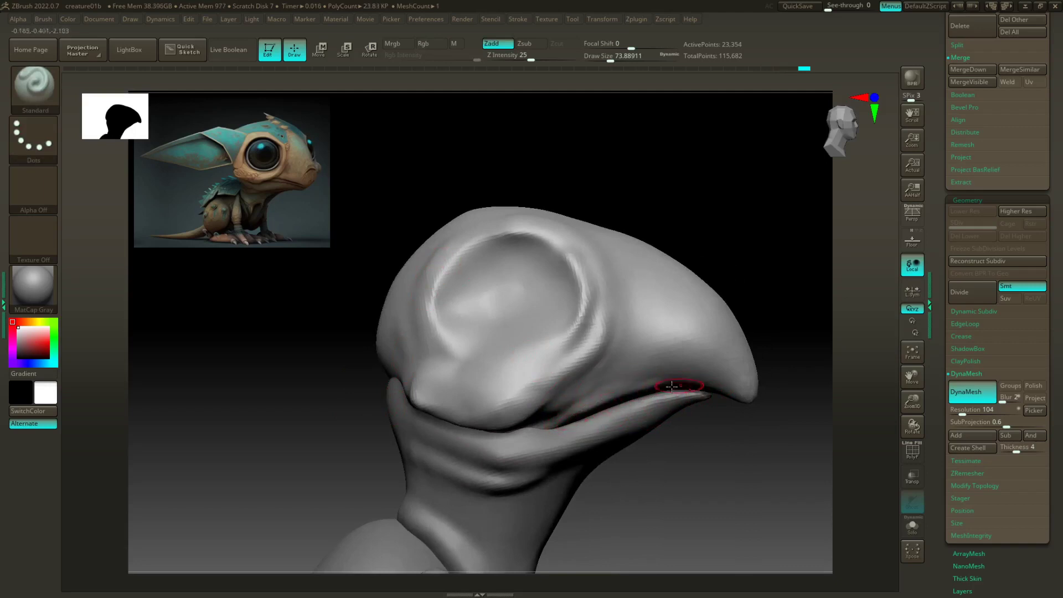
left_click_drag(679, 378, 614, 390)
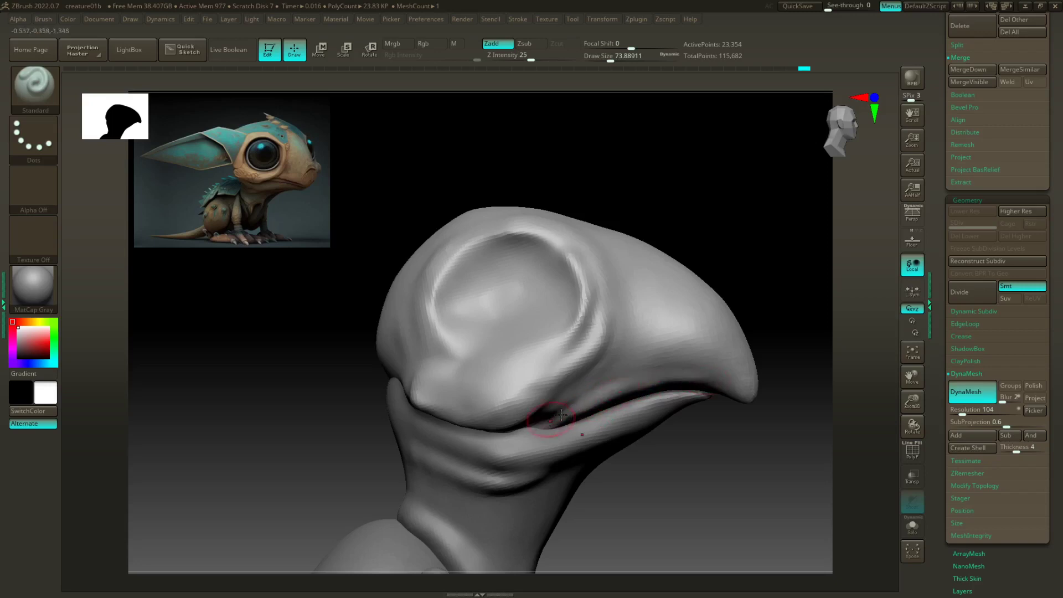
mouse_move(538, 425)
left_mouse_down()
mouse_move(673, 381)
mouse_move(573, 408)
left_mouse_up()
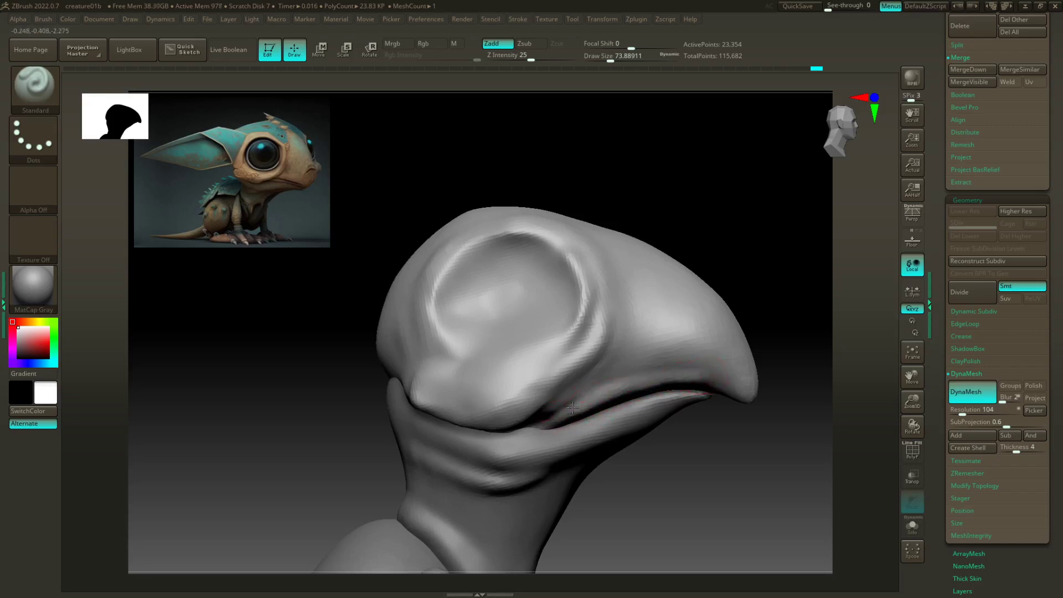
left_click_drag(692, 358, 610, 375)
mouse_move(561, 401)
left_mouse_down()
mouse_move(692, 355)
mouse_move(640, 362)
left_mouse_up()
Step: Remesh the head and smooth the upper lip from the mouth corner toward the beak tip
key("shift")
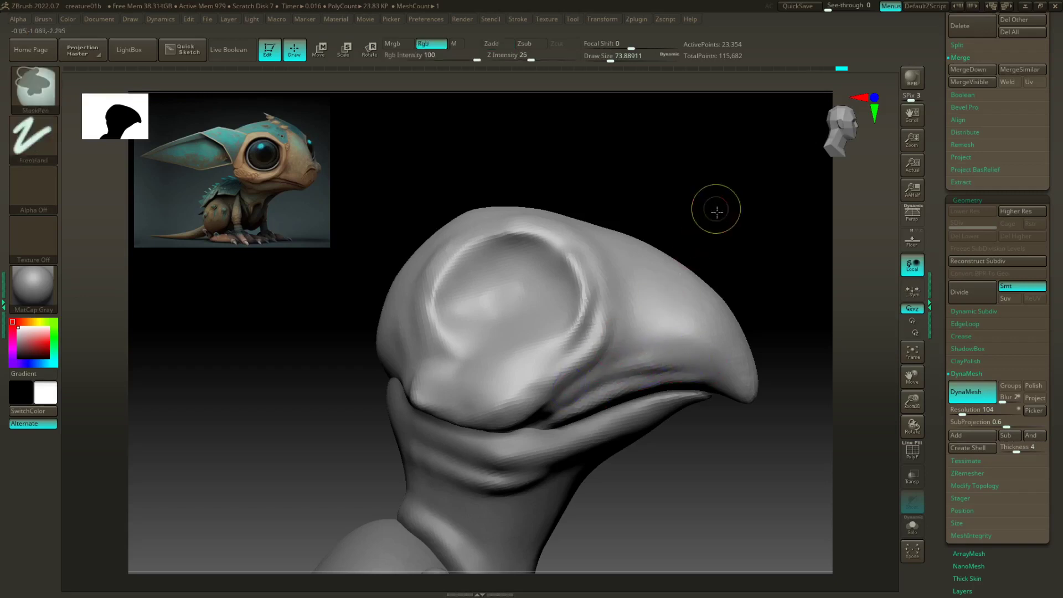
left_click_drag(715, 210, 734, 230, "ctrl")
left_click_drag(603, 382, 674, 365, "shift")
left_click_drag(582, 399, 709, 366, "shift")
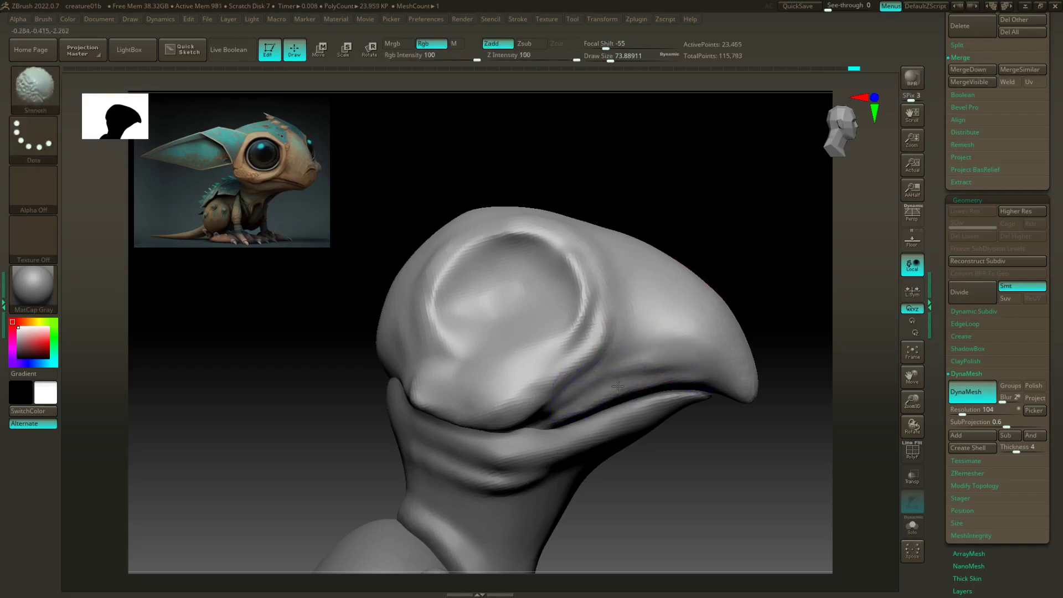
Step: Select the body subtool, merge it down with the hind thighs and remesh them into one mesh
mouse_move(724, 237)
left_mouse_down()
mouse_move(696, 238)
mouse_move(729, 252)
left_mouse_up()
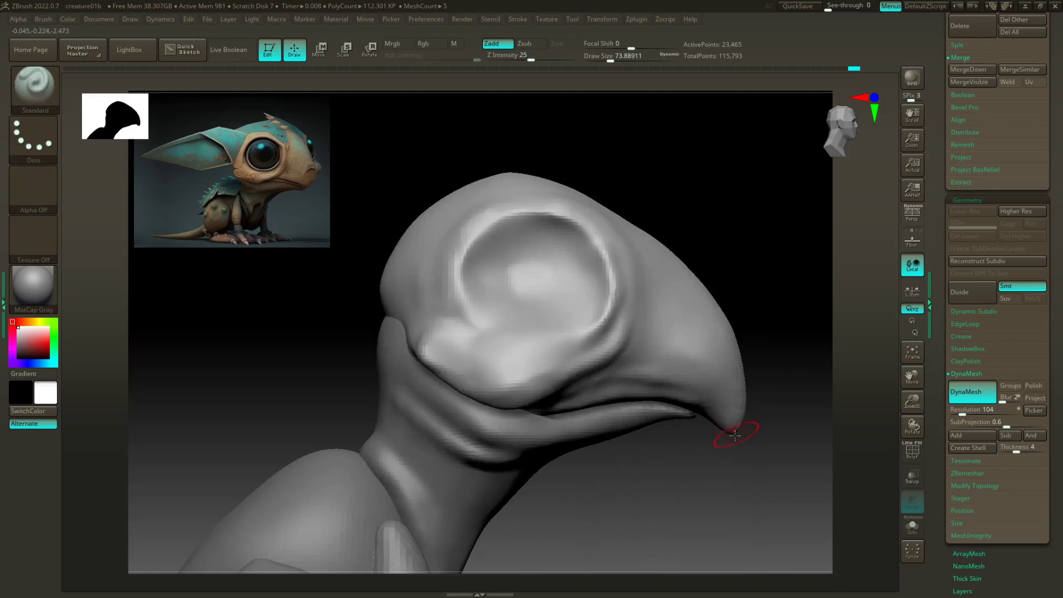
left_click_drag(735, 436, 753, 425)
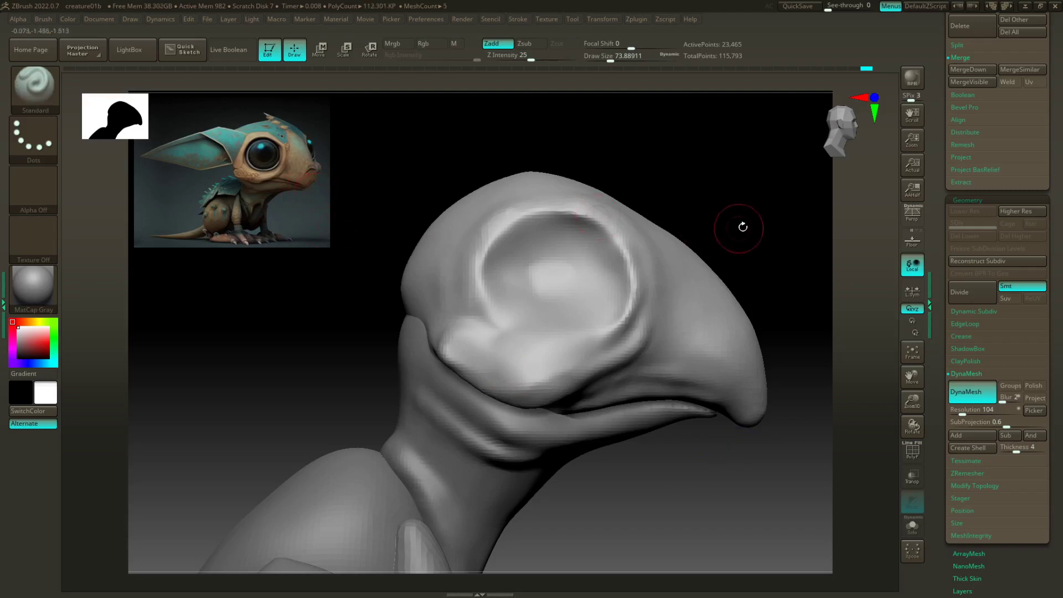
mouse_move(741, 225)
left_mouse_down()
mouse_move(733, 218)
mouse_move(738, 254)
mouse_move(698, 211)
mouse_move(624, 221)
mouse_move(687, 232)
mouse_move(703, 218)
mouse_move(605, 234)
mouse_move(614, 230)
left_mouse_up()
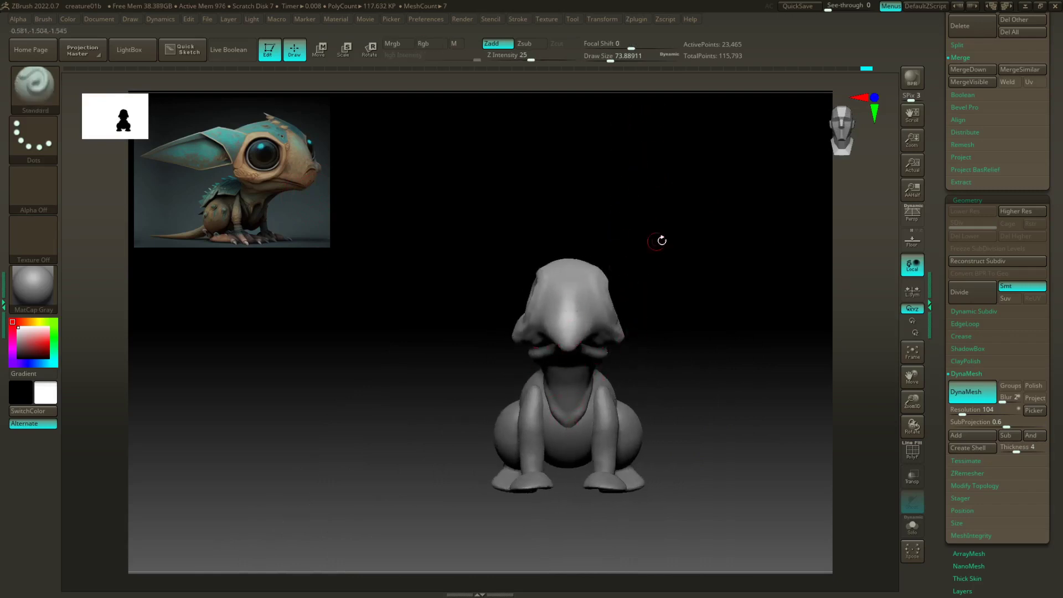
mouse_move(662, 240)
left_mouse_down()
mouse_move(708, 247)
mouse_move(621, 369)
mouse_move(589, 366)
mouse_move(671, 374)
mouse_move(627, 405)
mouse_move(620, 392)
mouse_move(617, 416)
mouse_move(634, 375)
mouse_move(628, 395)
left_mouse_up()
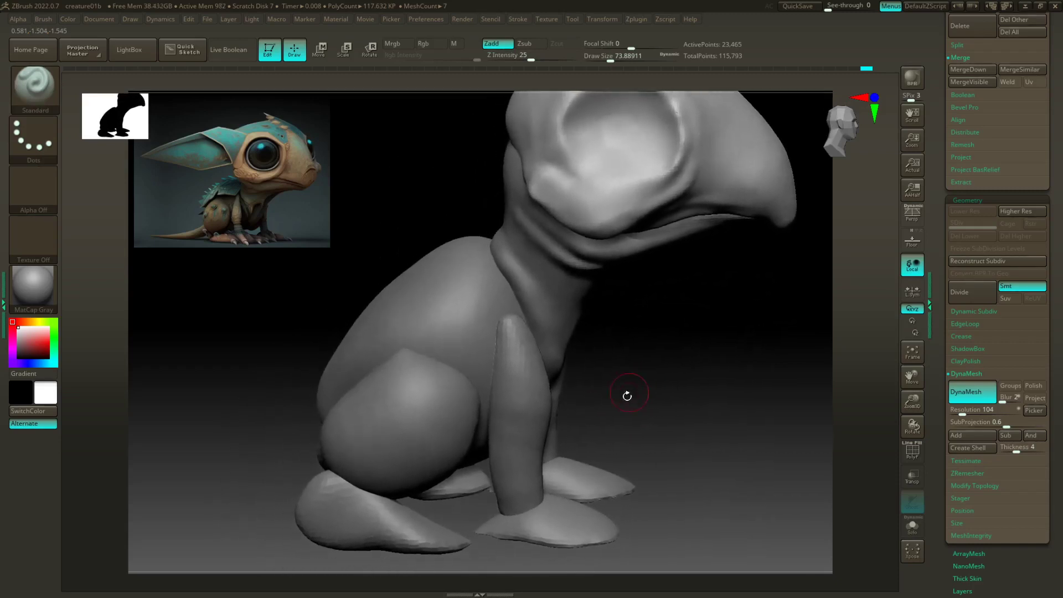
left_click(456, 400, "alt")
left_click_drag(554, 387, 649, 374)
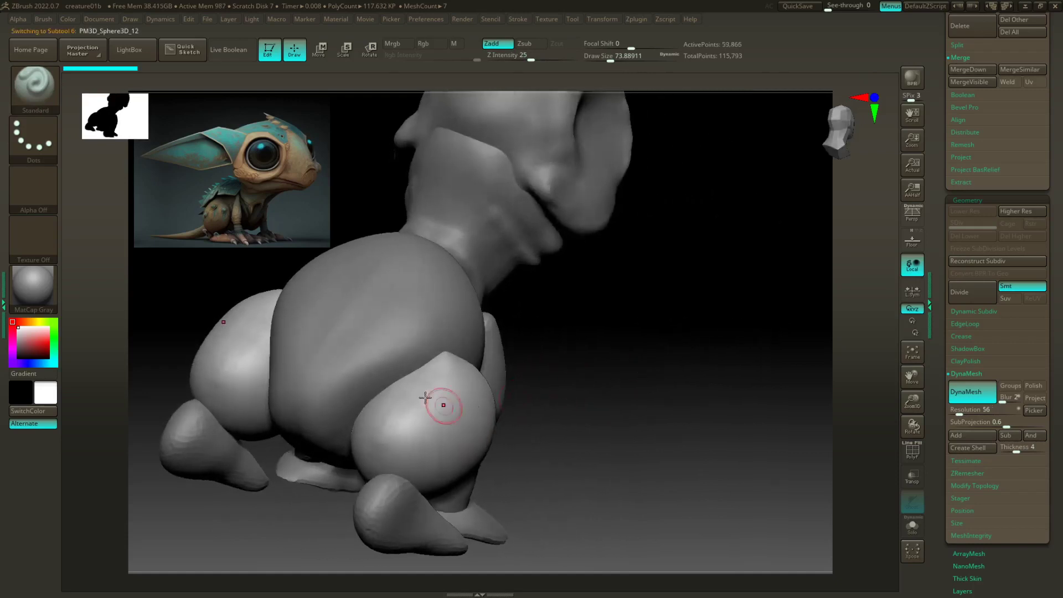
left_click(435, 332, "alt")
left_click_drag(612, 327, 725, 312)
scroll(997, 169, "up", 10)
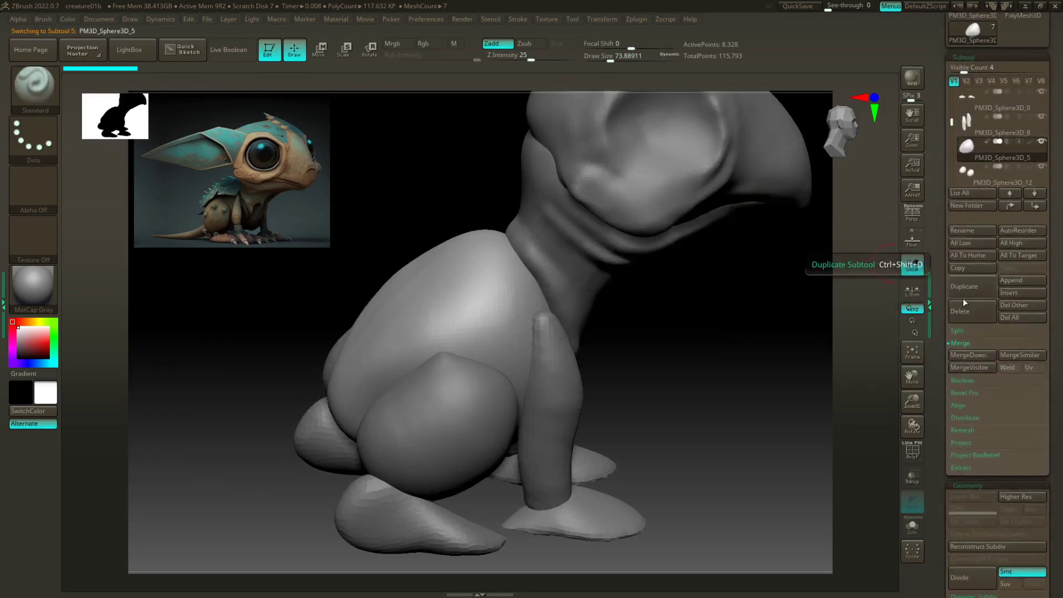
mouse_move(976, 157)
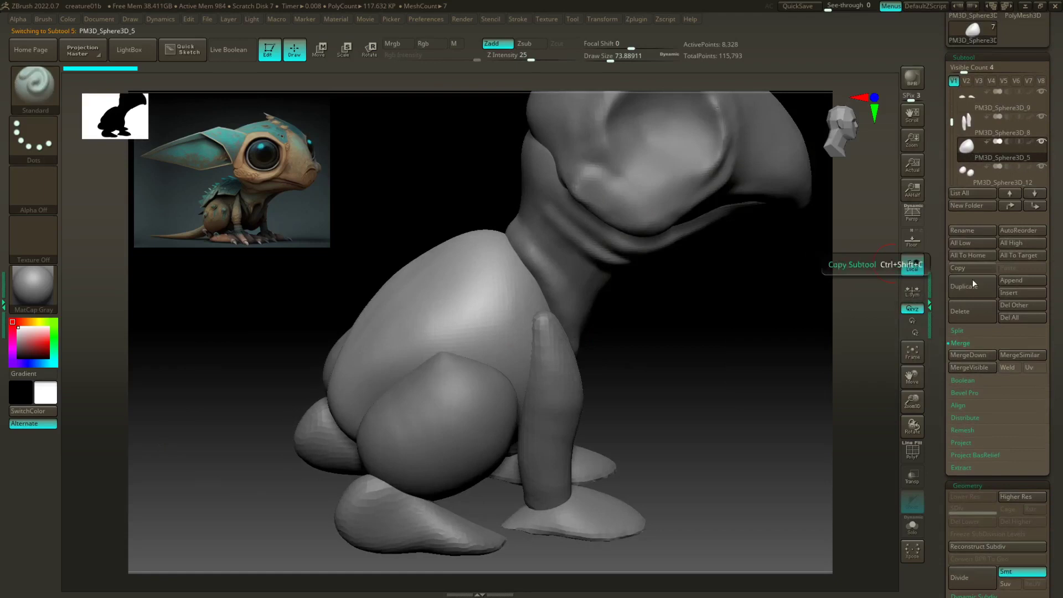
left_click(990, 351)
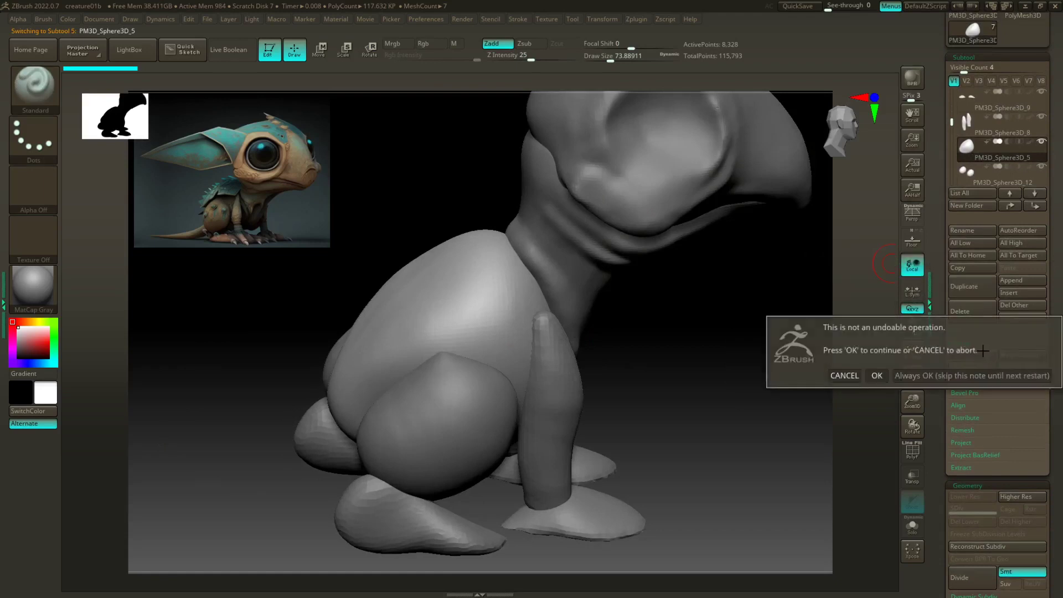
left_click(877, 375)
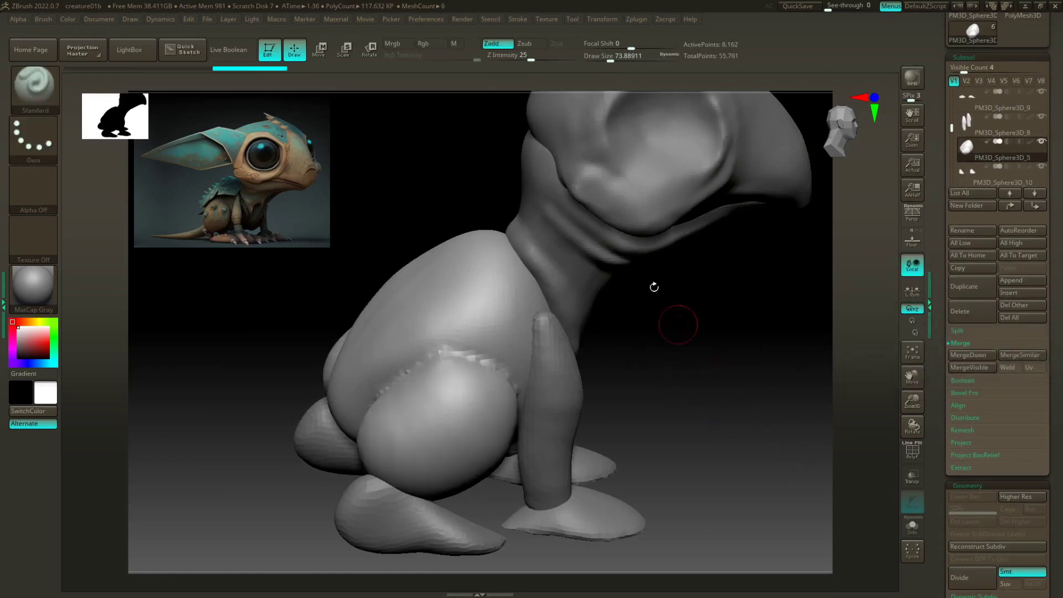
Step: Set the draw size to about 124 and smooth the seam between the body and the hind thigh
key("s")
left_click_drag(656, 325, 664, 331)
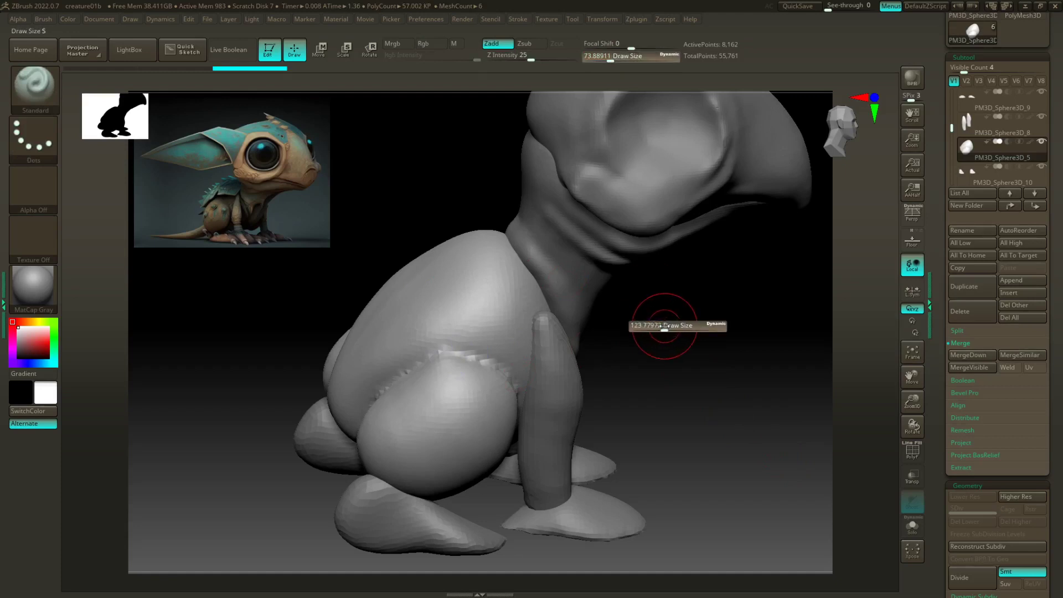
left_click_drag(465, 354, 389, 374, "shift")
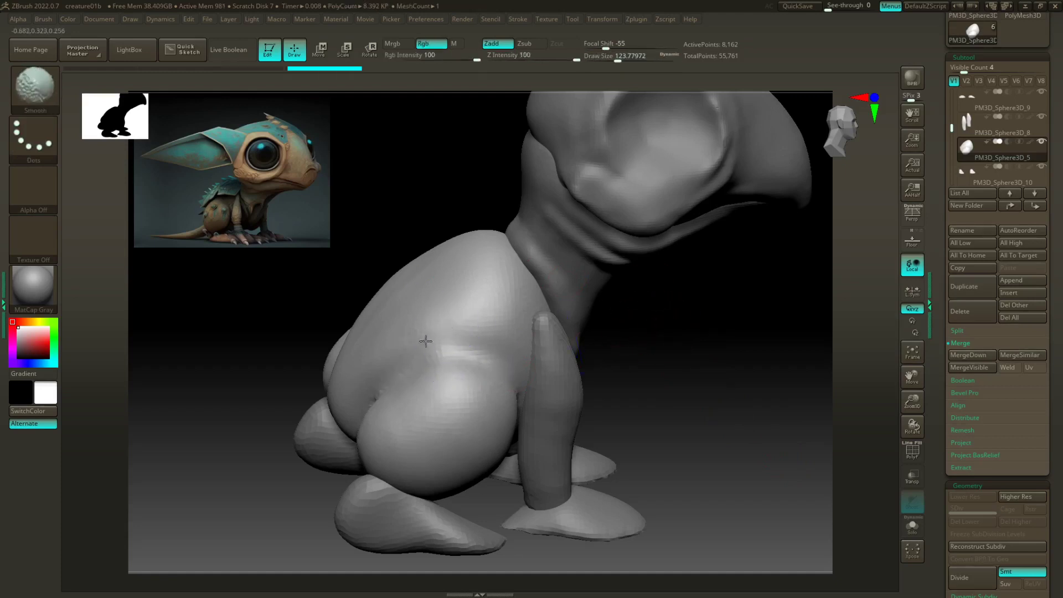
left_click_drag(442, 331, 392, 384, "shift")
left_click_drag(637, 344, 689, 346)
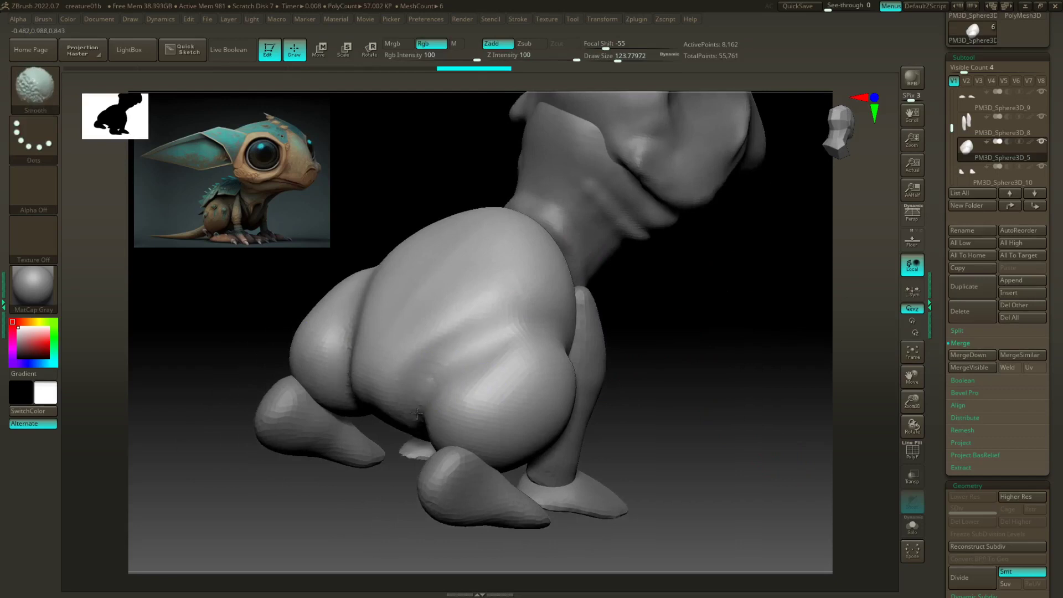
left_click_drag(417, 413, 454, 360, "shift")
left_click_drag(453, 360, 494, 303, "shift")
left_click_drag(494, 303, 482, 325, "shift")
left_click_drag(453, 376, 439, 419, "shift")
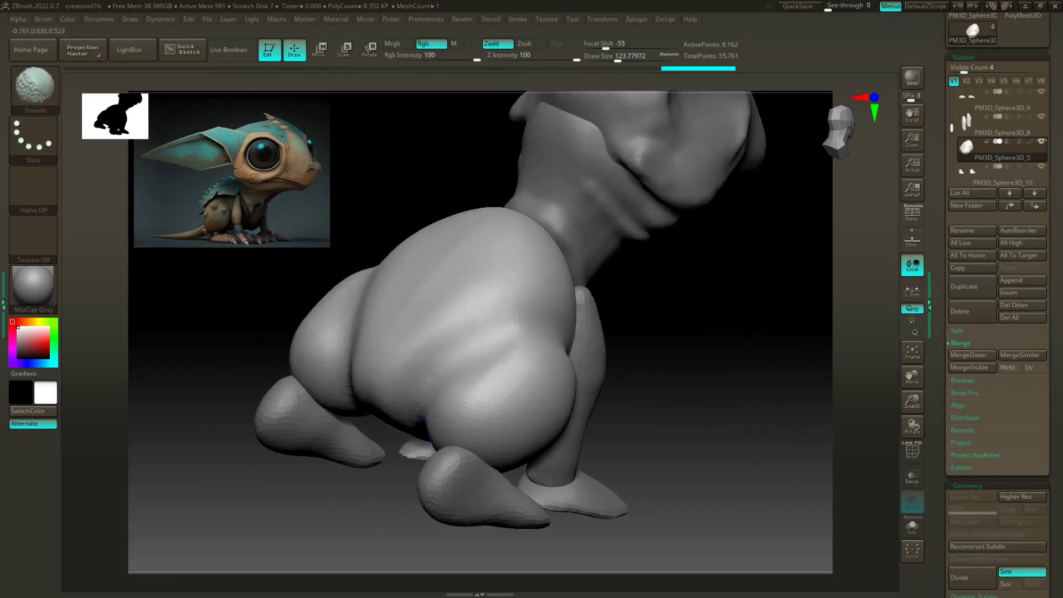
Step: Fill the hollow between the rump and the hind thigh with the Standard brush and smooth the transition
mouse_move(625, 291)
left_mouse_down()
mouse_move(669, 315)
mouse_move(639, 299)
left_mouse_up()
mouse_move(494, 337)
left_mouse_down()
mouse_move(420, 394)
mouse_move(475, 347)
mouse_move(429, 388)
left_mouse_up()
mouse_move(465, 349)
left_mouse_down()
mouse_move(420, 387)
mouse_move(402, 420)
mouse_move(455, 349)
left_mouse_up()
mouse_move(447, 392)
left_mouse_down()
mouse_move(424, 421)
mouse_move(437, 401)
mouse_move(400, 400)
mouse_move(421, 418)
mouse_move(475, 367)
mouse_move(431, 390)
left_mouse_up()
mouse_move(438, 353)
left_mouse_down("shift")
mouse_move(415, 403)
mouse_move(432, 360)
mouse_move(429, 402)
left_mouse_up("shift")
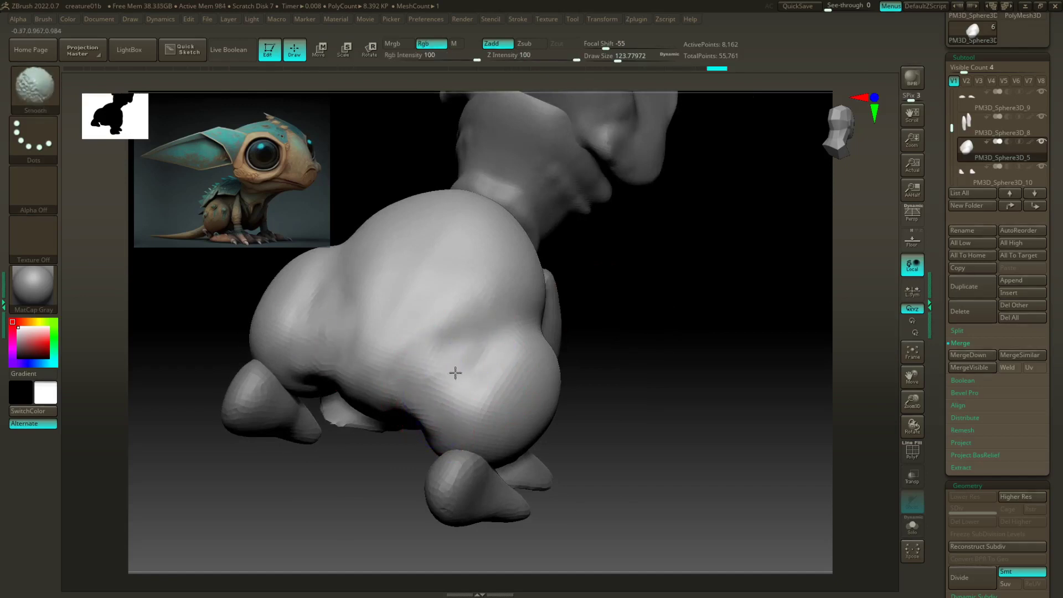
mouse_move(391, 350)
left_mouse_down("shift")
mouse_move(382, 354)
mouse_move(395, 350)
left_mouse_up("shift")
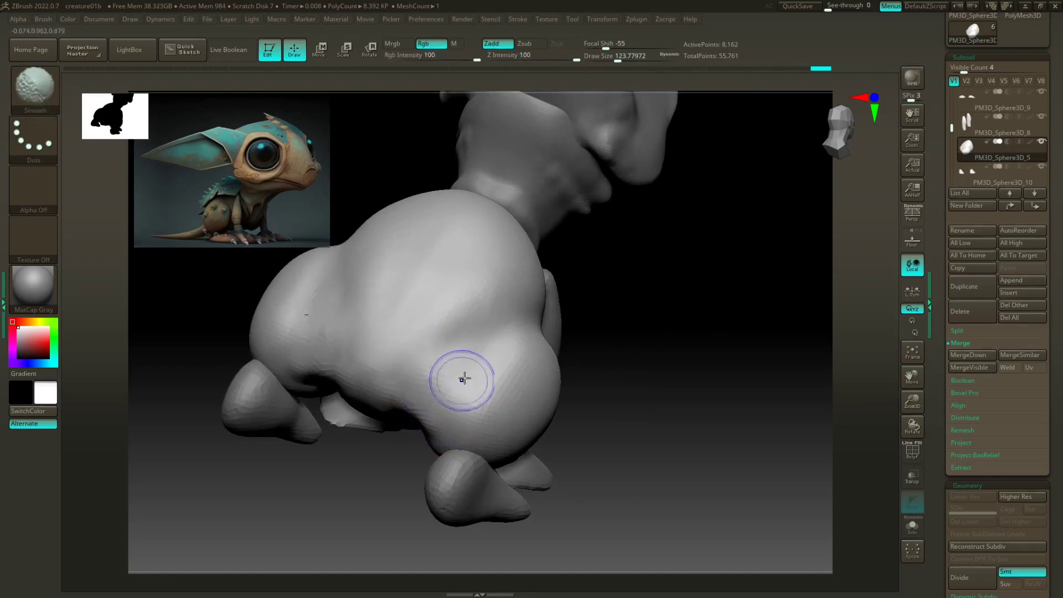
mouse_move(463, 378)
left_mouse_down("shift")
mouse_move(426, 413)
mouse_move(414, 407)
left_mouse_up("shift")
Step: Smooth the rump between the hind legs and the front edge of the thigh
mouse_move(408, 474)
left_mouse_down()
mouse_move(446, 426)
mouse_move(392, 467)
left_mouse_up()
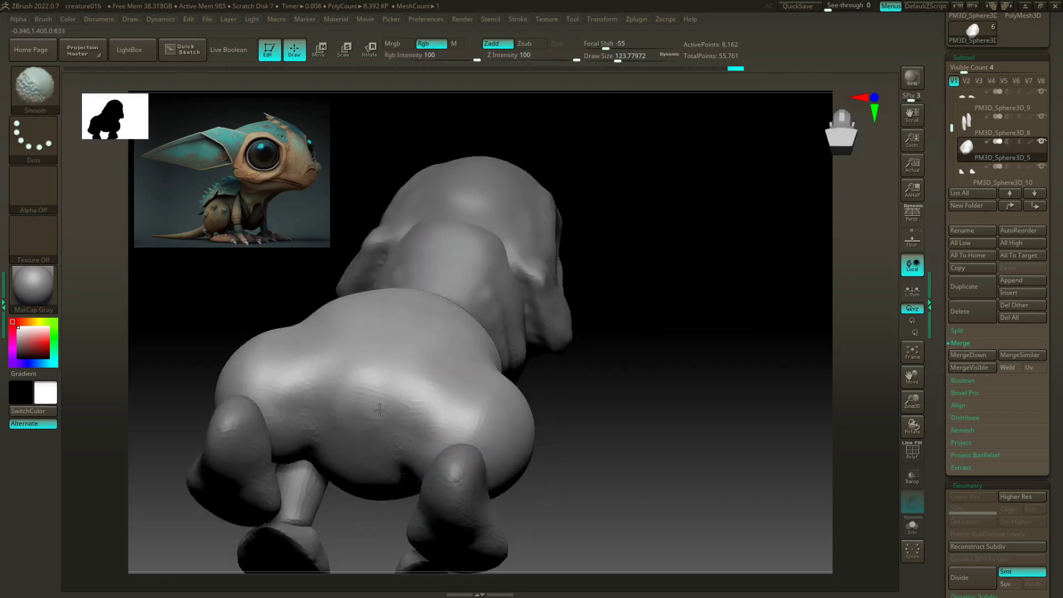
left_click_drag(380, 410, 430, 432, "shift")
mouse_move(608, 399)
left_mouse_down()
mouse_move(532, 415)
mouse_move(485, 448)
left_mouse_up()
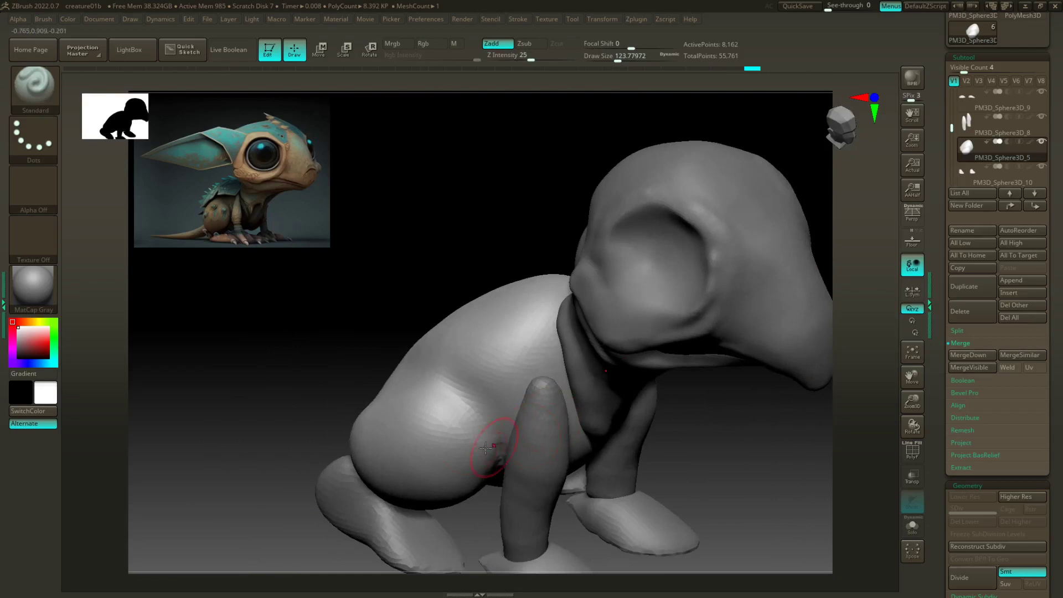
left_click_drag(339, 382, 339, 375)
key("shift")
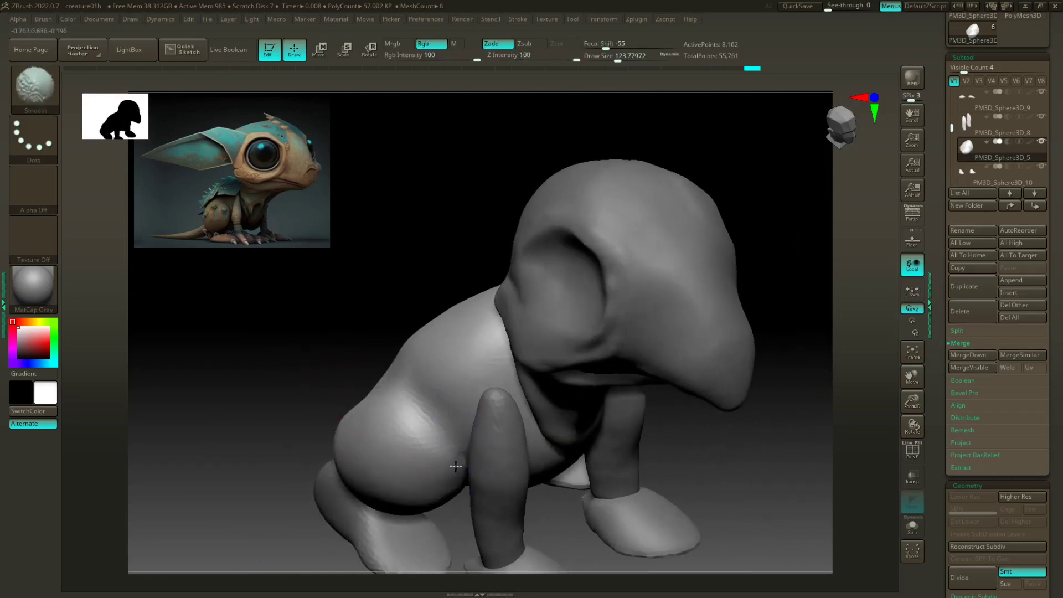
mouse_move(456, 466)
left_mouse_down("shift")
mouse_move(458, 496)
mouse_move(412, 429)
left_mouse_up("shift")
Step: Smooth the seam between the belly and the inner thigh on the creature's underside
left_click_drag(372, 457, 377, 322, "alt")
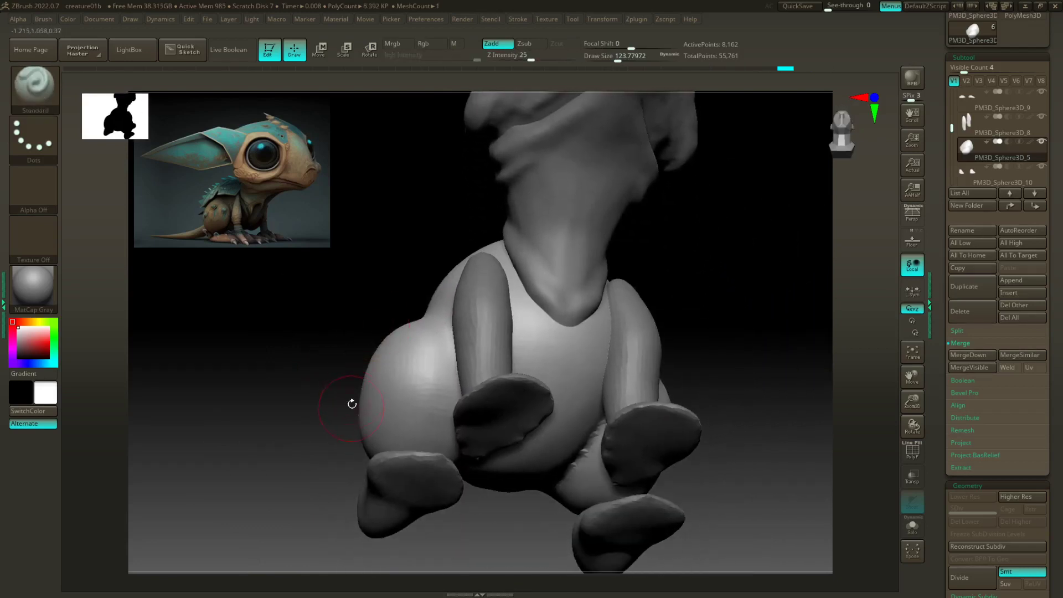
left_click_drag(351, 403, 382, 376)
key("shift")
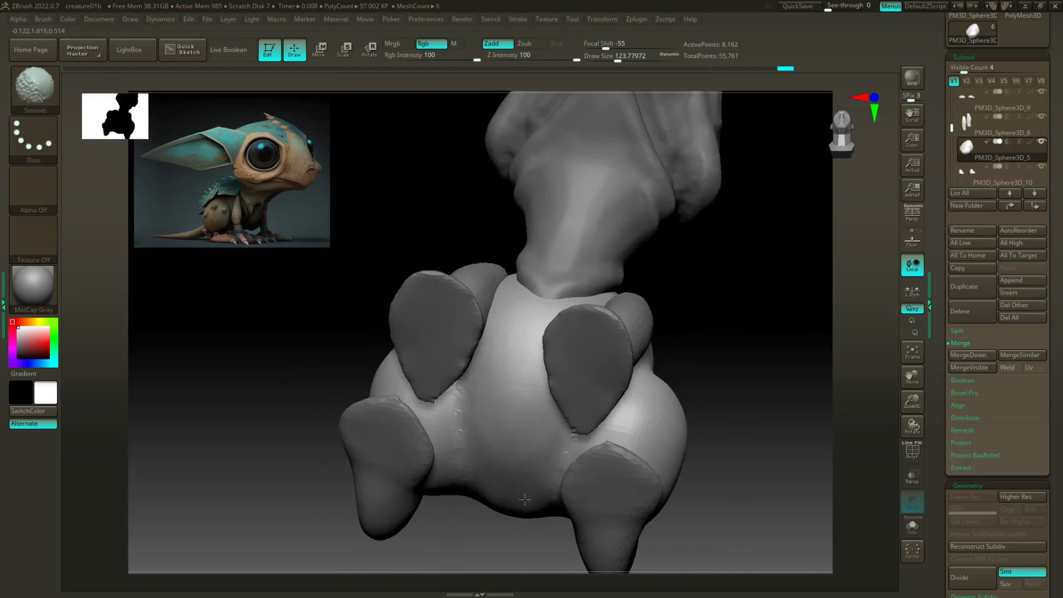
left_click_drag(458, 420, 475, 464, "shift")
Step: Build up the top of the thigh where it meets the flank with the Standard brush, remesh the body and smooth the area
mouse_move(499, 531)
left_mouse_down()
mouse_move(465, 458)
mouse_move(548, 482)
mouse_move(559, 531)
mouse_move(665, 316)
left_mouse_up()
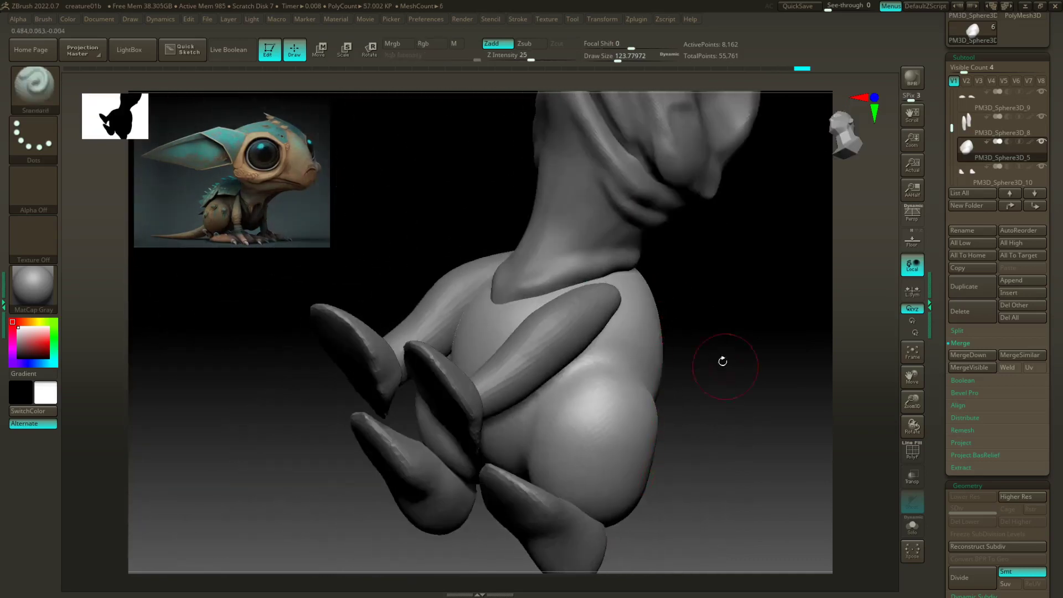
mouse_move(723, 361)
left_mouse_down()
mouse_move(743, 321)
mouse_move(674, 361)
mouse_move(351, 268)
mouse_move(656, 303)
mouse_move(693, 321)
mouse_move(676, 302)
mouse_move(702, 316)
mouse_move(709, 338)
left_mouse_up()
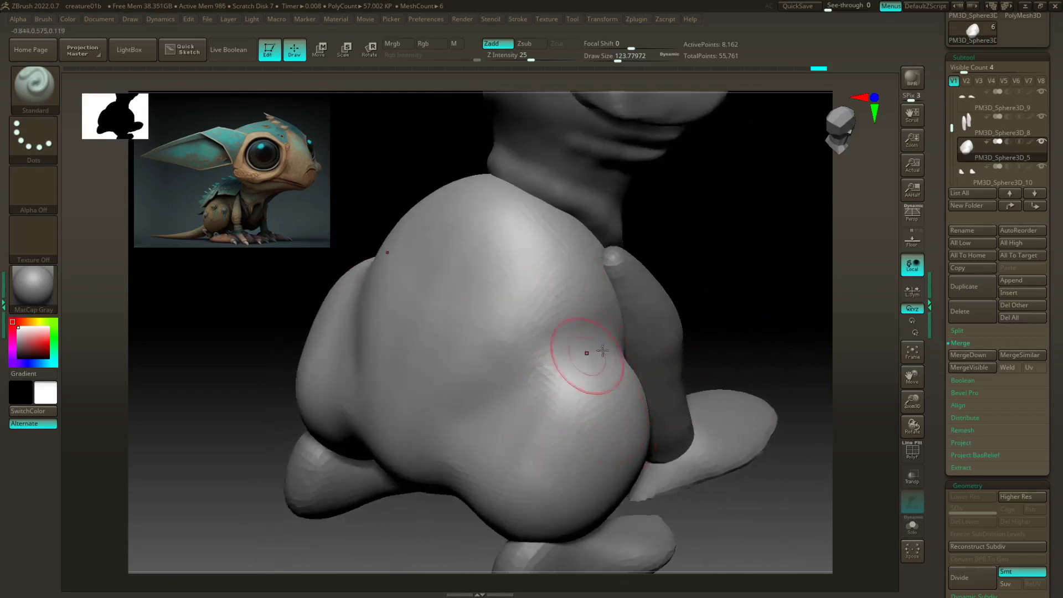
left_click_drag(603, 350, 556, 371)
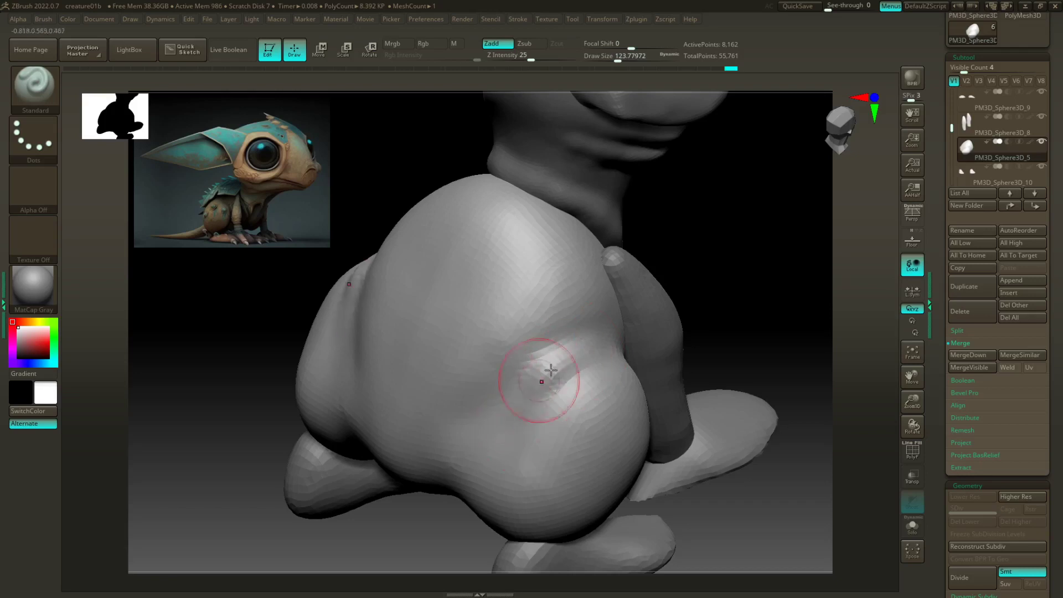
left_click_drag(743, 242, 762, 266, "ctrl")
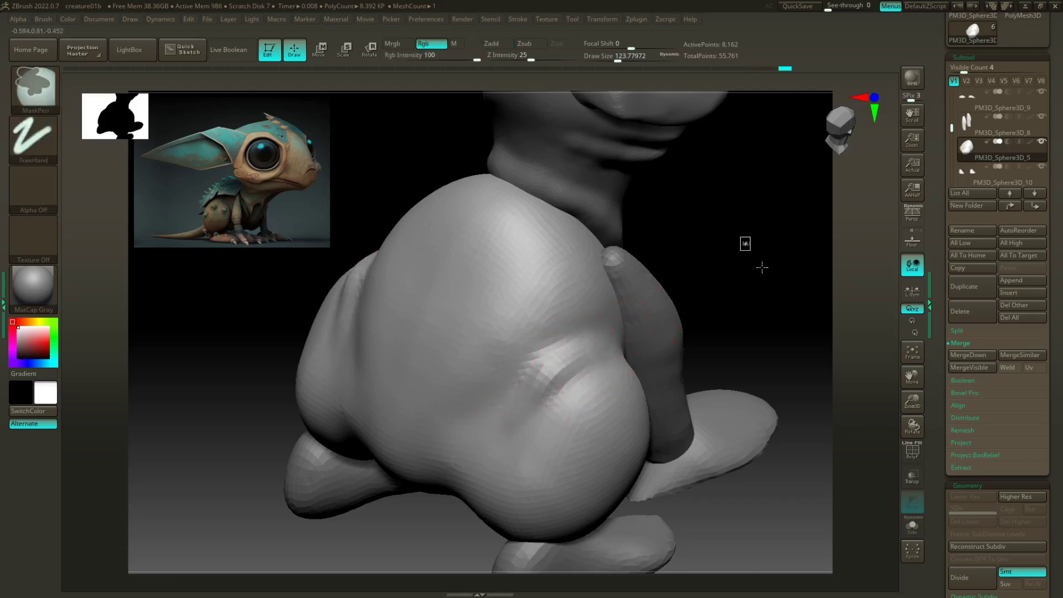
left_click_drag(526, 396, 558, 377, "shift")
mouse_move(518, 415)
left_mouse_down("shift")
mouse_move(540, 366)
mouse_move(605, 360)
left_mouse_up("shift")
left_click_drag(551, 451, 604, 365, "shift")
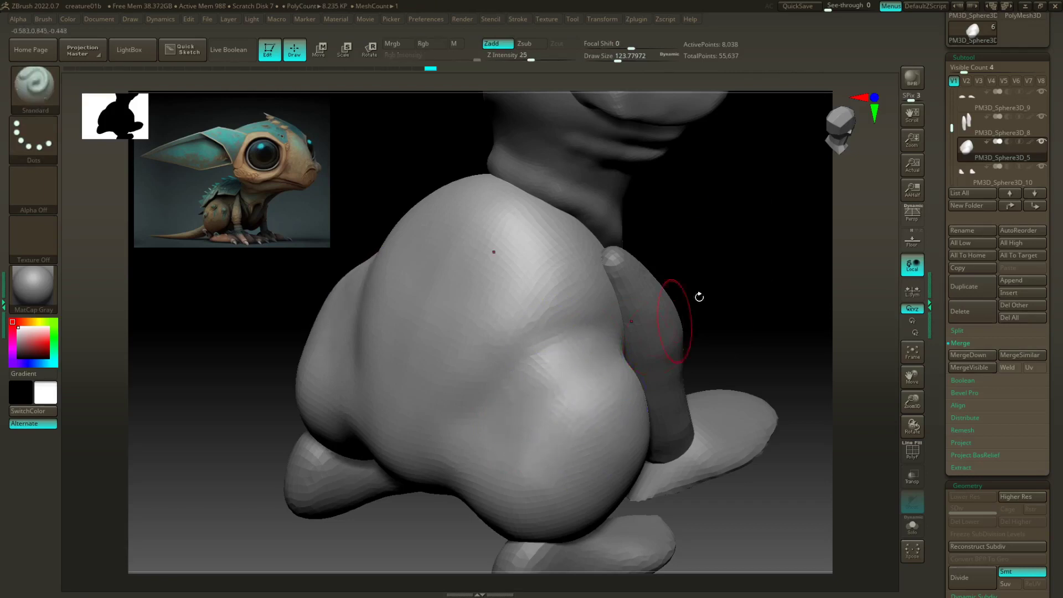
Step: Add more volume to the flank above the thigh, remesh the body and smooth the strokes
mouse_move(700, 300)
left_mouse_down()
mouse_move(679, 319)
mouse_move(742, 346)
mouse_move(731, 355)
left_mouse_up()
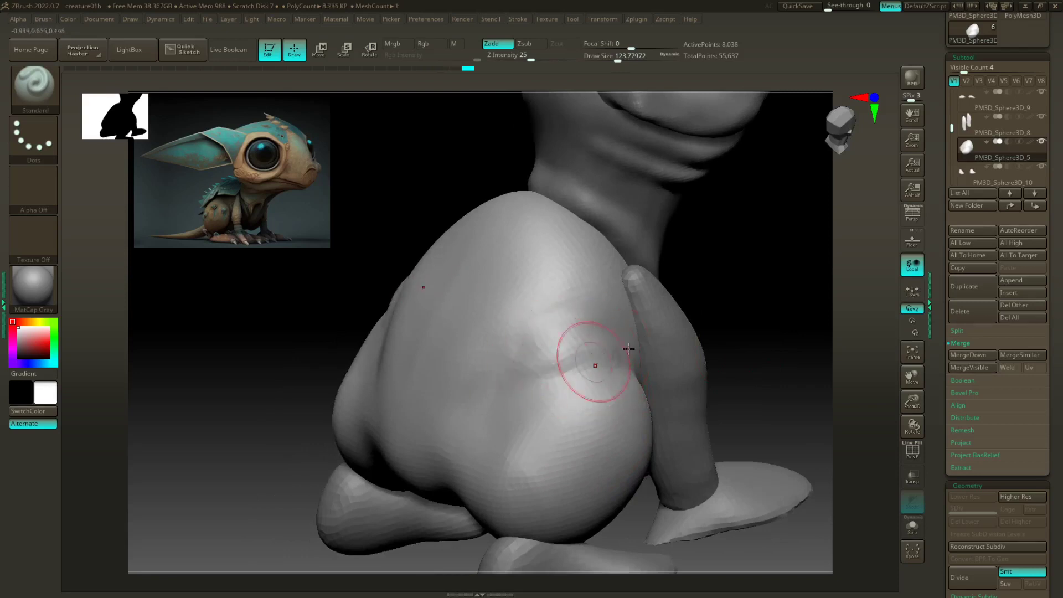
mouse_move(731, 310)
left_mouse_down()
mouse_move(753, 299)
mouse_move(576, 381)
left_mouse_up()
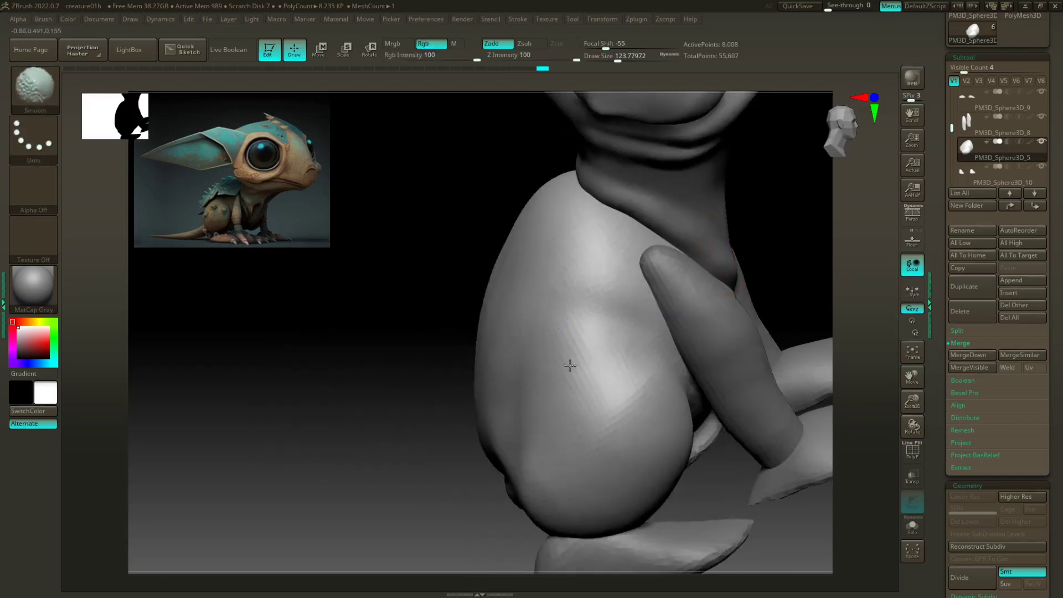
right_click_drag(561, 469, 731, 287)
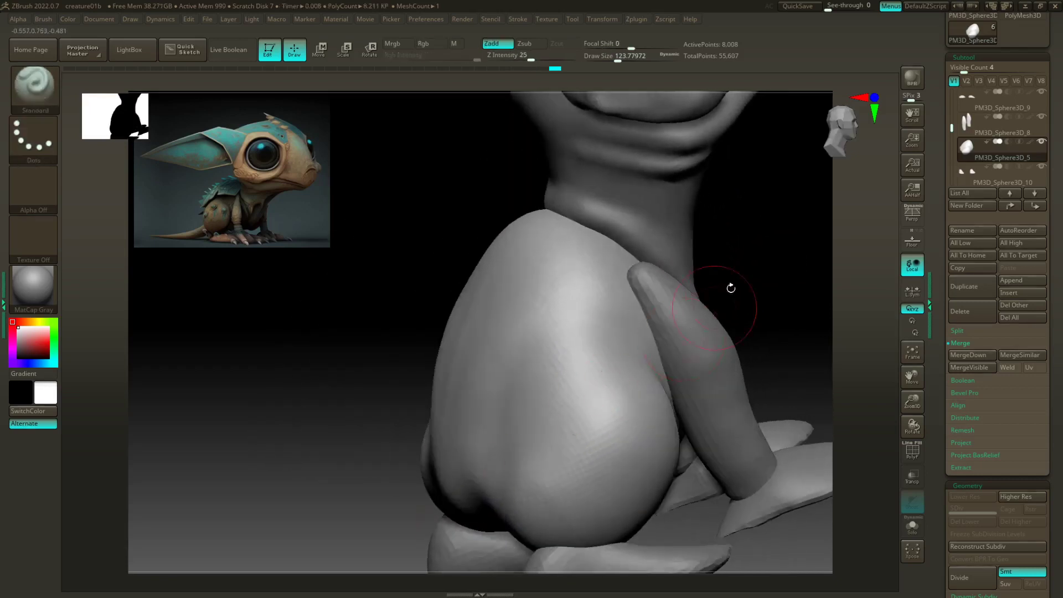
Step: Carve a crease between the rump and the back of the hind thigh with the DamStandard brush and remesh the body
mouse_move(768, 262)
left_mouse_down("alt")
mouse_move(720, 237)
mouse_move(648, 289)
left_mouse_up("alt")
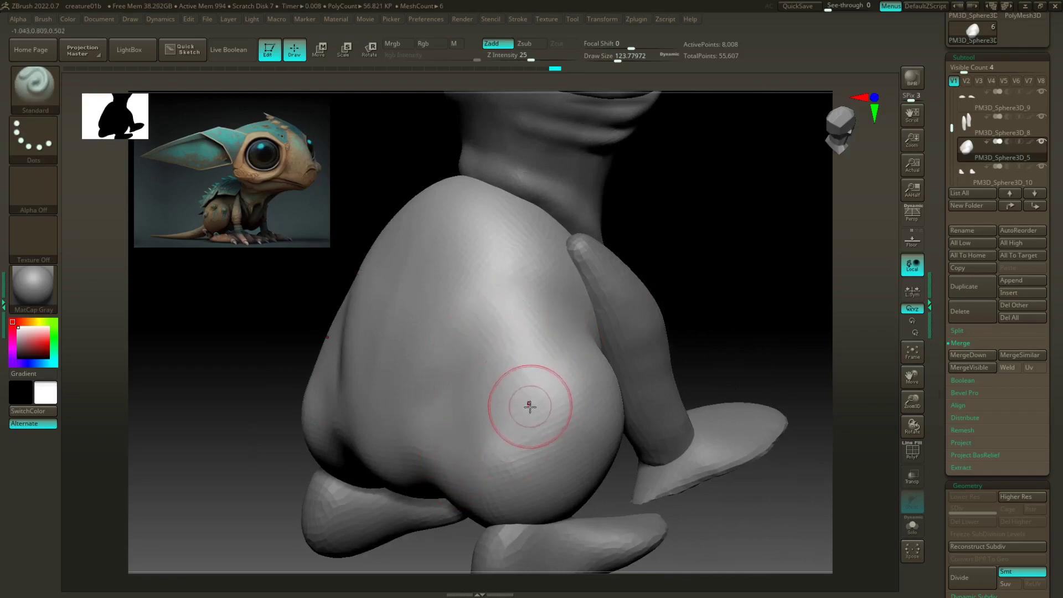
key("b")
key("d")
key("s")
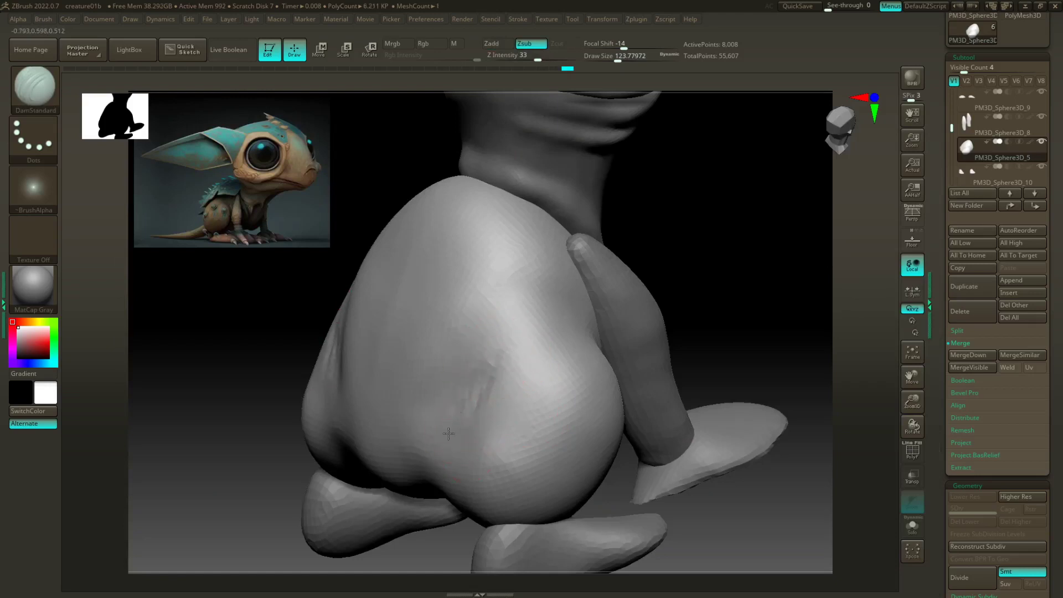
left_click_drag(496, 359, 453, 429)
left_click_drag(774, 179, 673, 297, "ctrl")
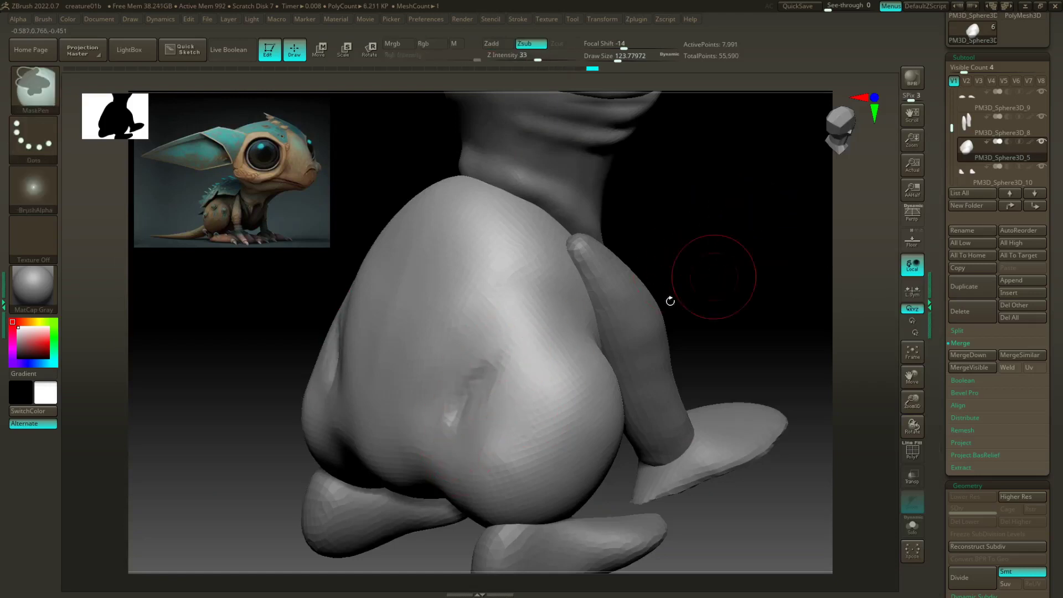
Step: Deepen the crease behind the hind thigh down towards the underside, remeshing the body and smoothing the strokes
mouse_move(489, 410)
left_mouse_down("shift")
mouse_move(501, 373)
mouse_move(464, 389)
mouse_move(451, 412)
left_mouse_up("shift")
left_click_drag(499, 363, 445, 437)
mouse_move(500, 368)
left_mouse_down("shift")
mouse_move(451, 416)
mouse_move(439, 450)
left_mouse_up("shift")
mouse_move(750, 232)
left_mouse_down()
mouse_move(790, 228)
mouse_move(653, 304)
left_mouse_up()
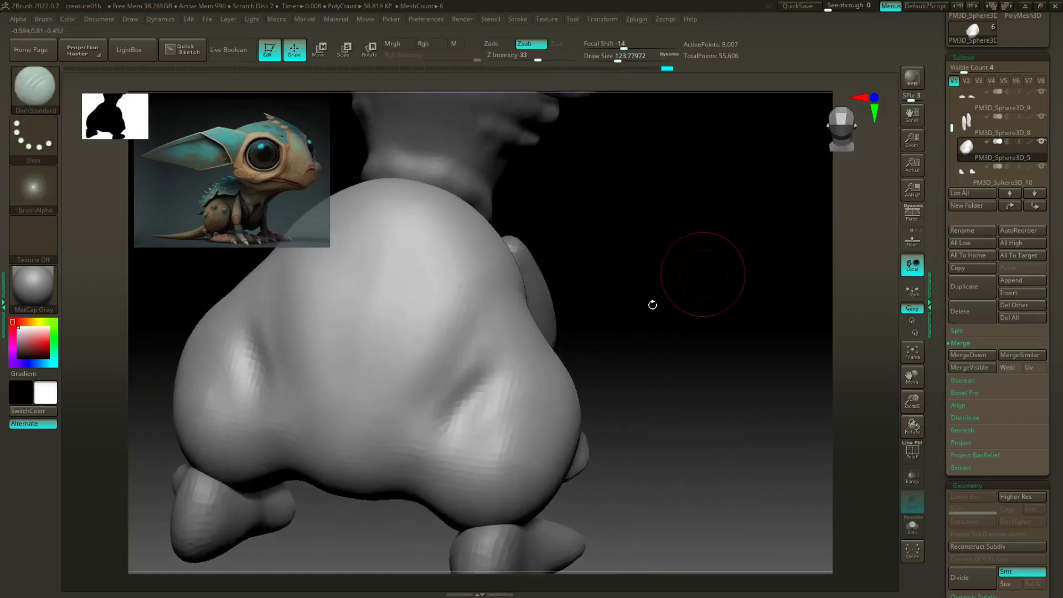
left_click_drag(493, 370, 421, 469)
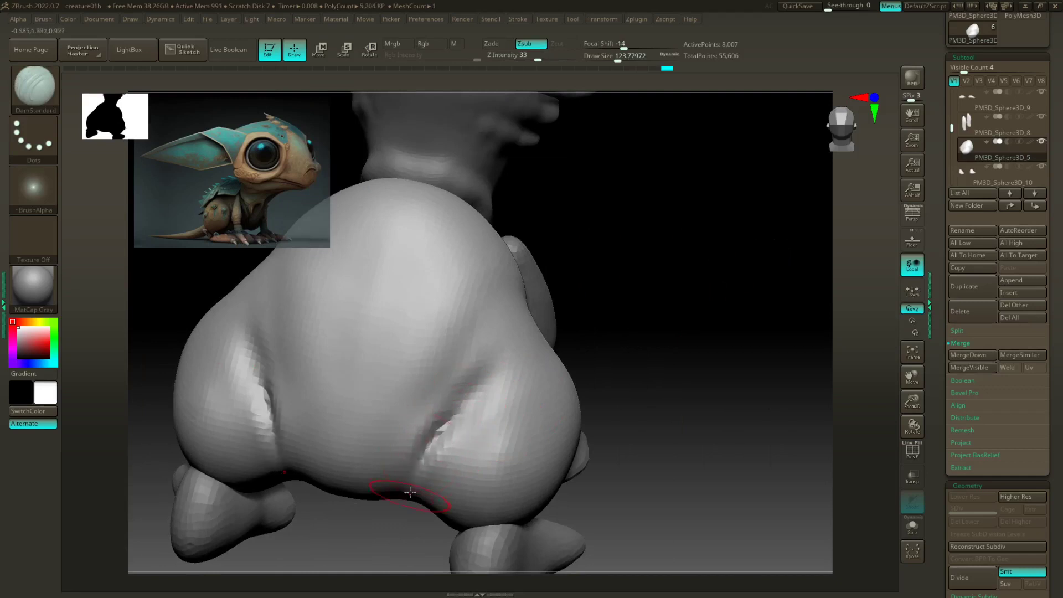
mouse_move(490, 380)
left_mouse_down("shift")
mouse_move(448, 448)
mouse_move(464, 432)
left_mouse_up("shift")
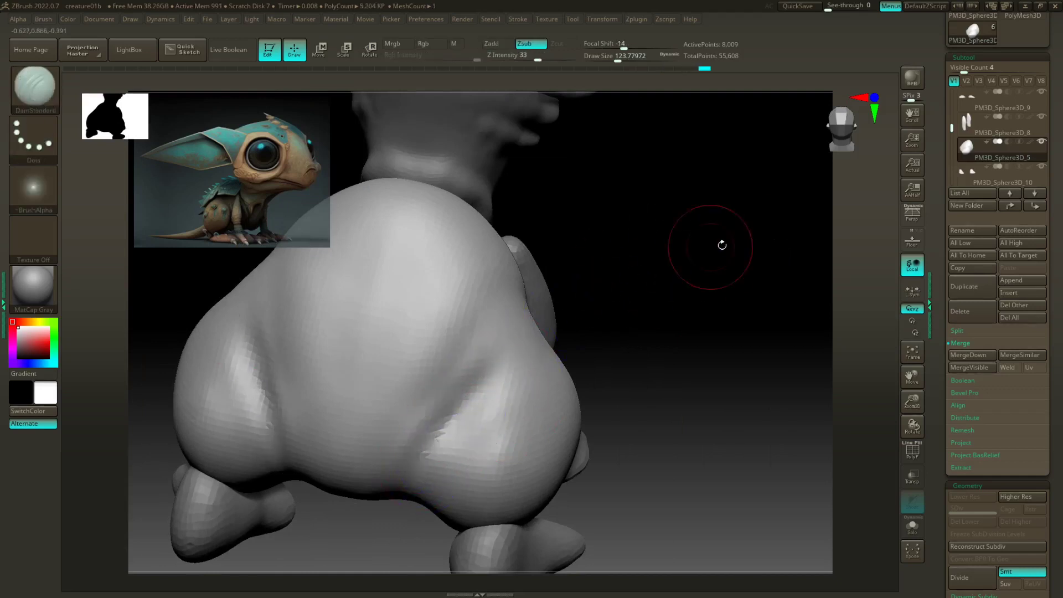
Step: Select the front legs subtool and smooth the tops and upper sections of the legs
mouse_move(722, 244)
left_mouse_down()
mouse_move(694, 255)
mouse_move(783, 221)
mouse_move(745, 230)
mouse_move(726, 264)
mouse_move(736, 247)
mouse_move(670, 294)
mouse_move(726, 261)
mouse_move(680, 273)
mouse_move(684, 344)
left_mouse_up()
mouse_move(671, 399)
left_mouse_down()
mouse_move(724, 339)
mouse_move(700, 344)
mouse_move(688, 326)
left_mouse_up()
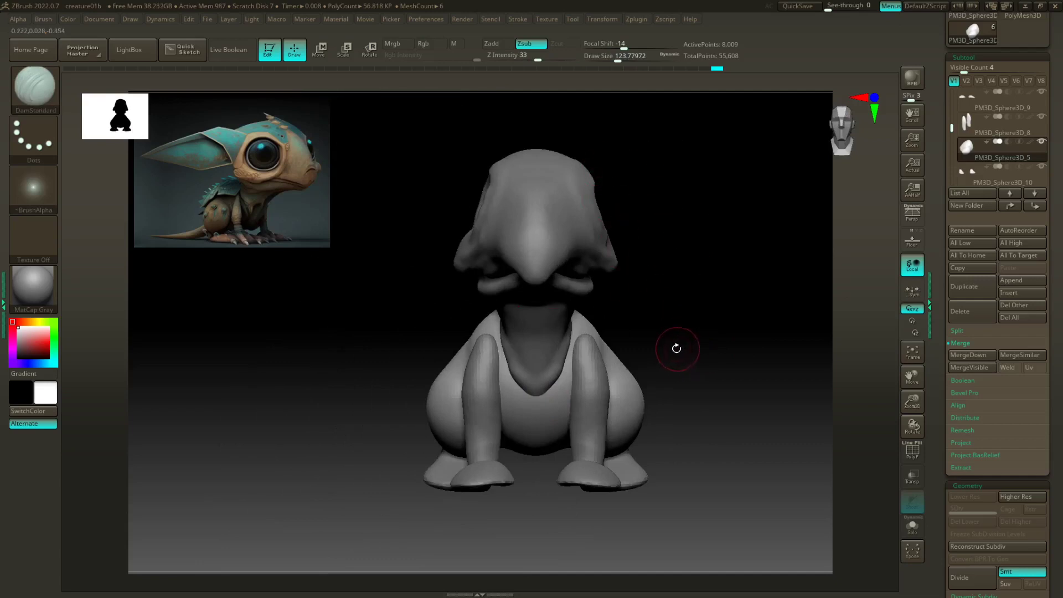
left_click_drag(677, 349, 631, 405)
left_click(566, 433, "alt")
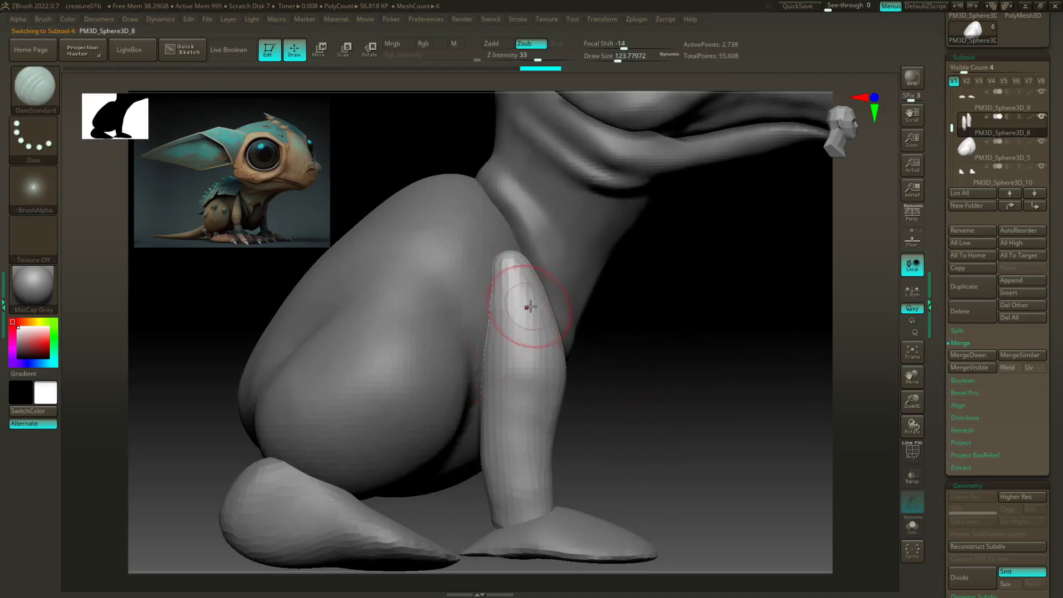
left_click_drag(598, 329, 605, 393)
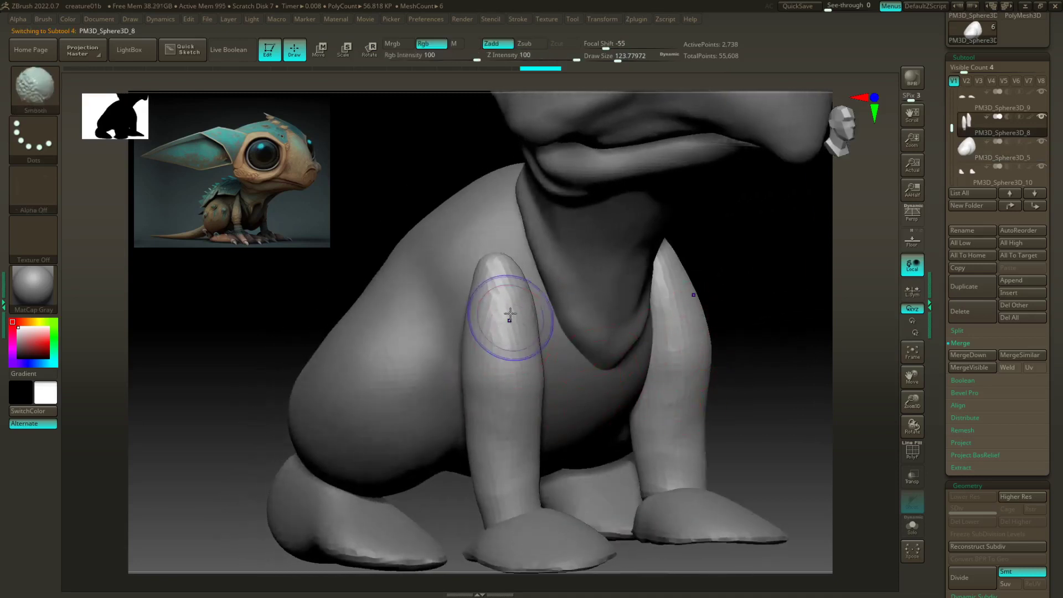
mouse_move(507, 316)
left_mouse_down("shift")
mouse_move(503, 288)
mouse_move(494, 301)
mouse_move(495, 274)
mouse_move(475, 266)
mouse_move(487, 307)
mouse_move(521, 297)
mouse_move(528, 355)
left_mouse_up("shift")
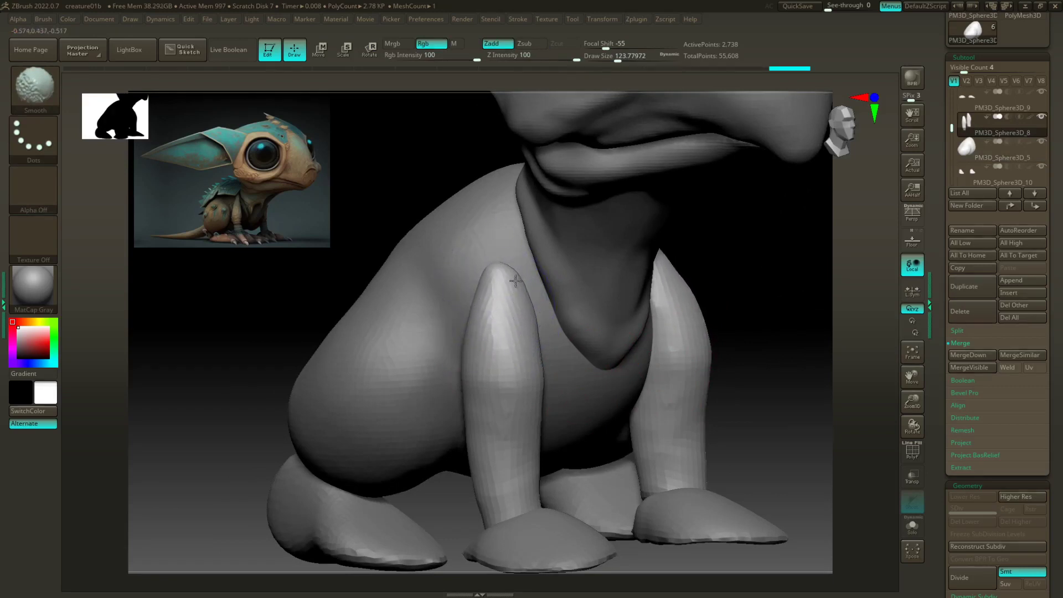
left_click_drag(515, 281, 493, 275, "shift")
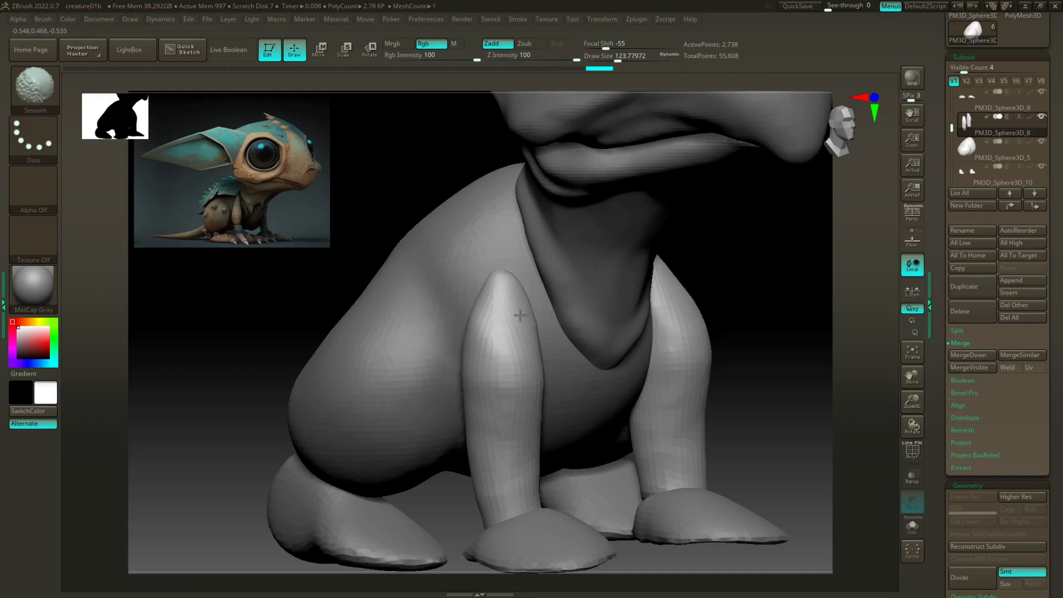
left_click_drag(489, 373, 514, 397, "shift")
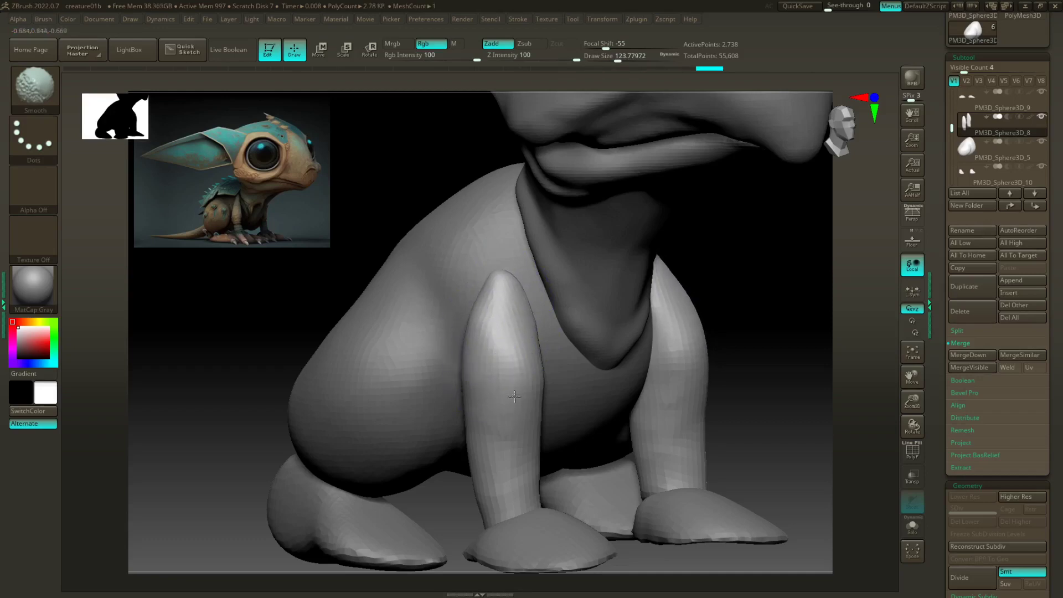
Step: Pull the top of the front legs up into a narrower point with the Move brush and smooth the legs
key("b")
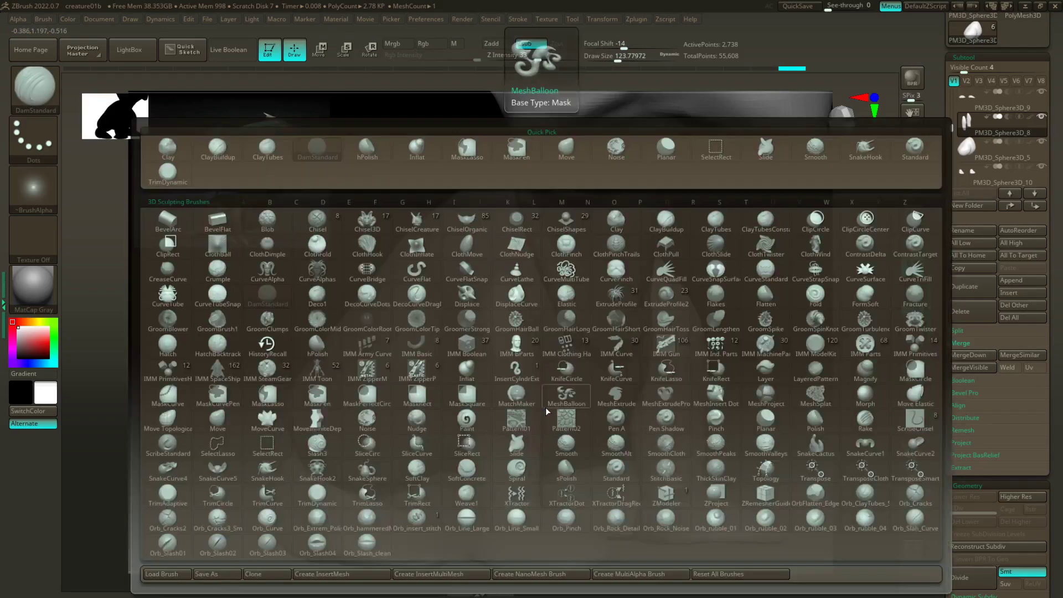
key("m")
key("v")
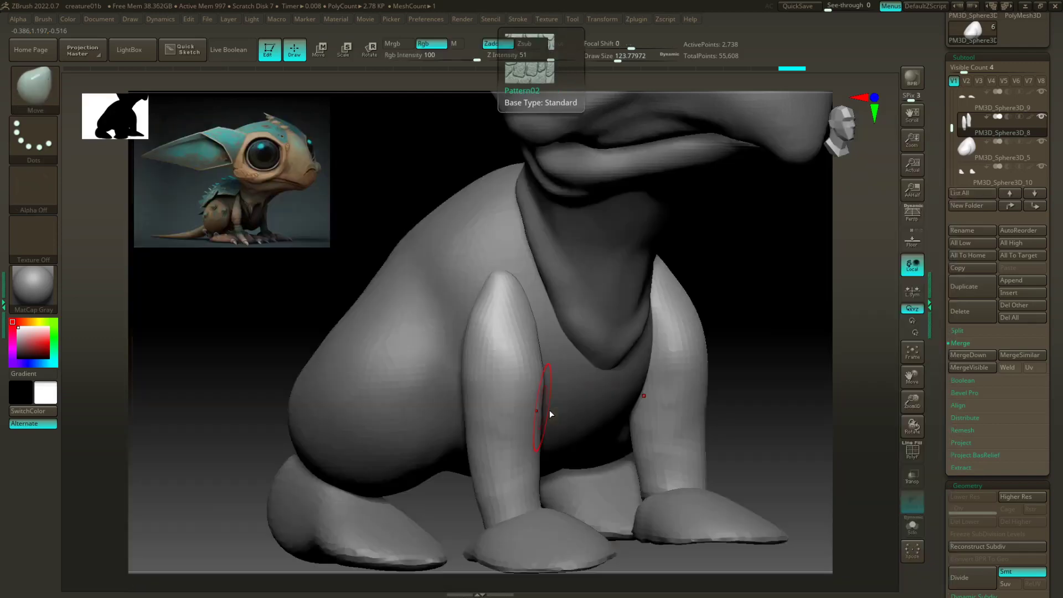
mouse_move(495, 256)
left_mouse_down()
mouse_move(491, 241)
mouse_move(522, 307)
left_mouse_up()
key("shift")
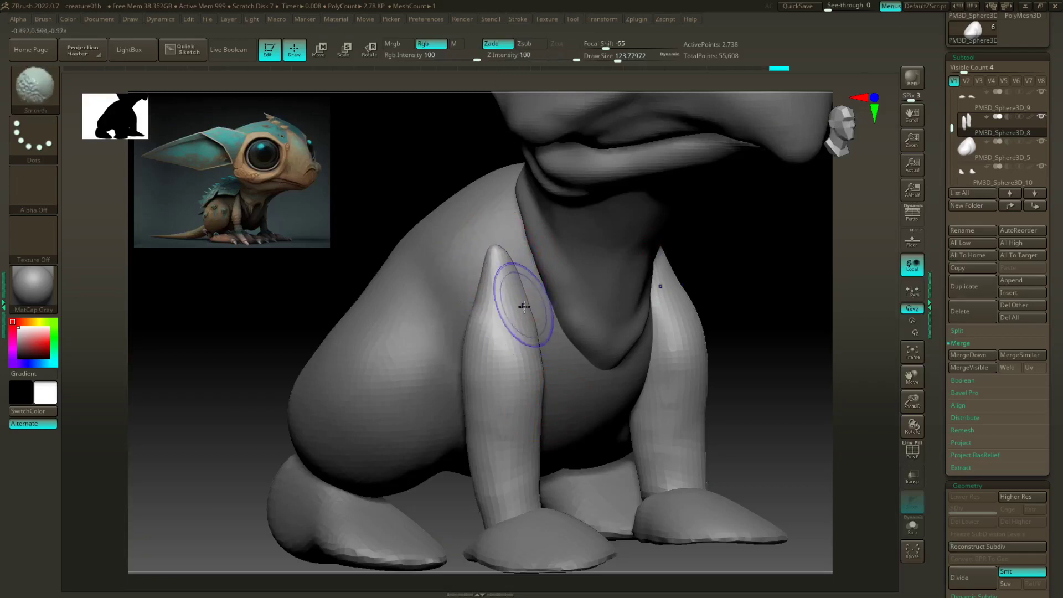
mouse_move(534, 370)
left_mouse_down("shift")
mouse_move(491, 267)
mouse_move(471, 328)
mouse_move(493, 346)
mouse_move(506, 475)
mouse_move(489, 498)
mouse_move(550, 497)
left_mouse_up("shift")
mouse_move(716, 251)
left_mouse_down("ctrl")
mouse_move(734, 272)
mouse_move(712, 266)
mouse_move(771, 228)
mouse_move(709, 202)
left_mouse_up("ctrl")
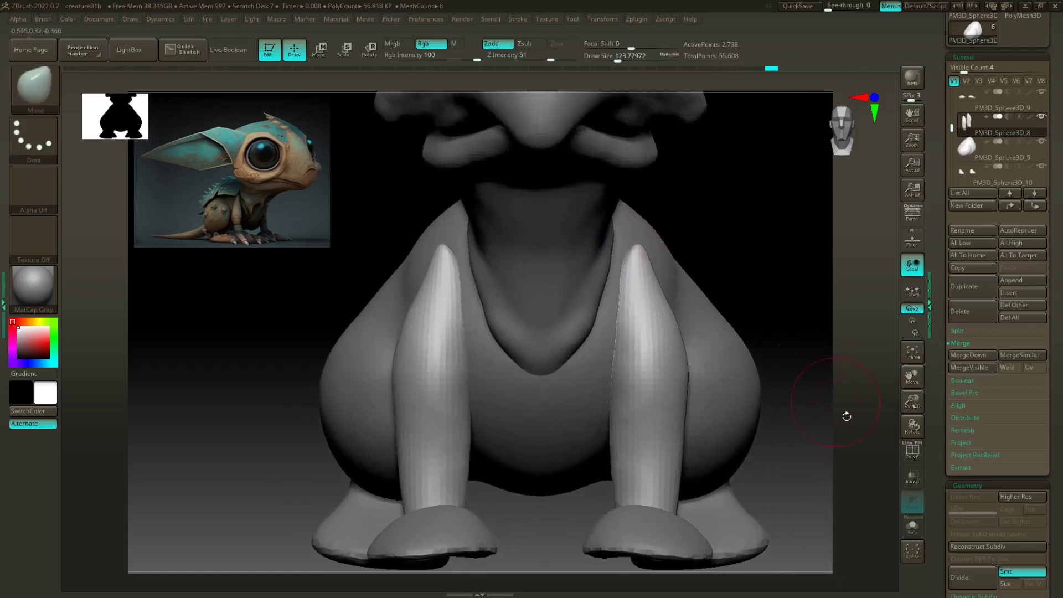
Step: Show the wireframe on the front legs and remesh them with DynaMesh at resolution 88
left_click(912, 451)
left_click_drag(797, 319, 718, 294)
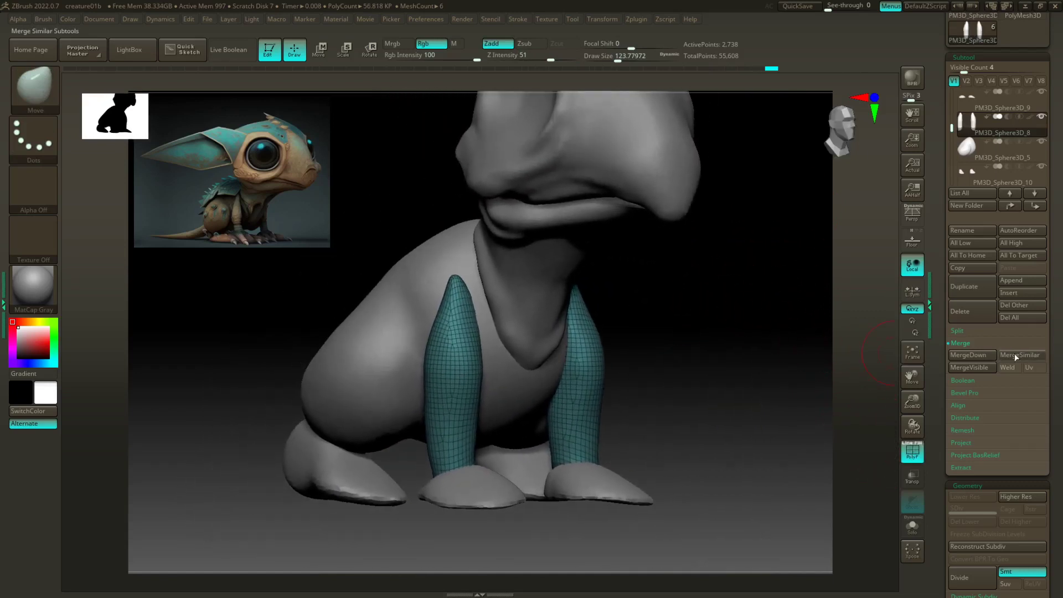
scroll(1052, 351, "down", 5)
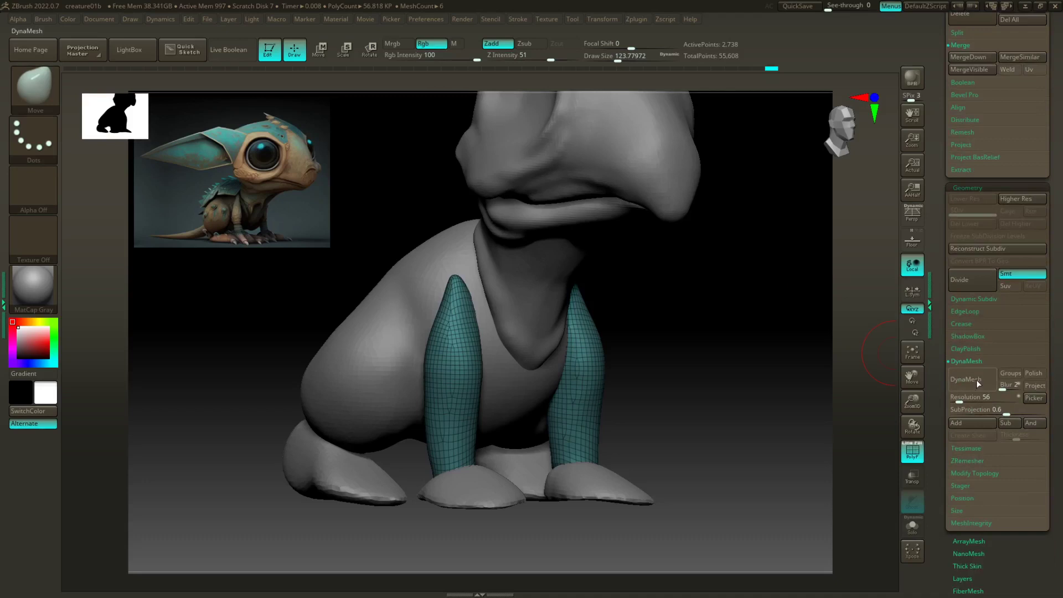
left_click(979, 379)
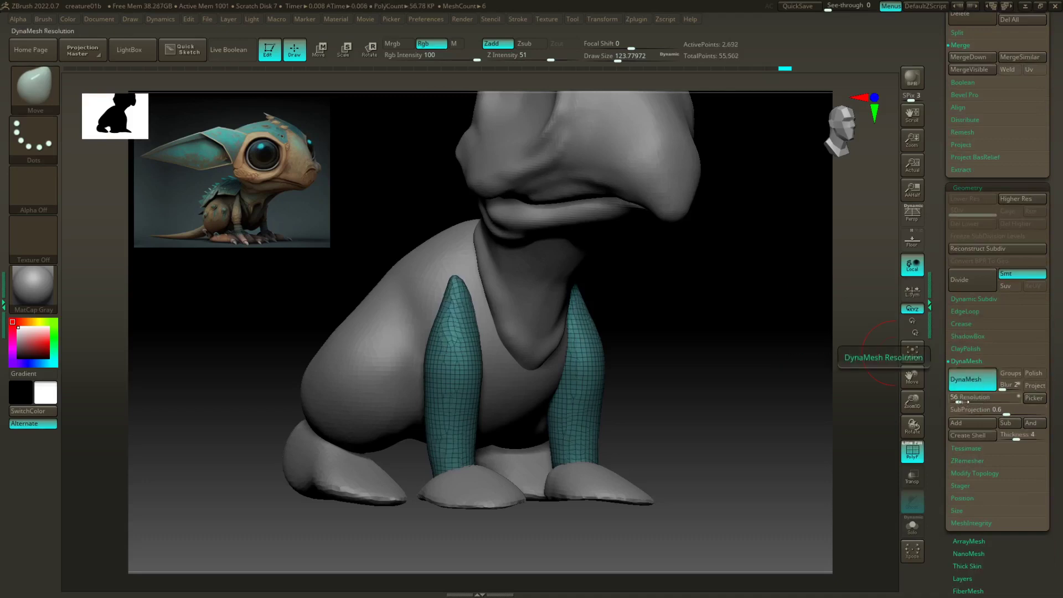
type("88")
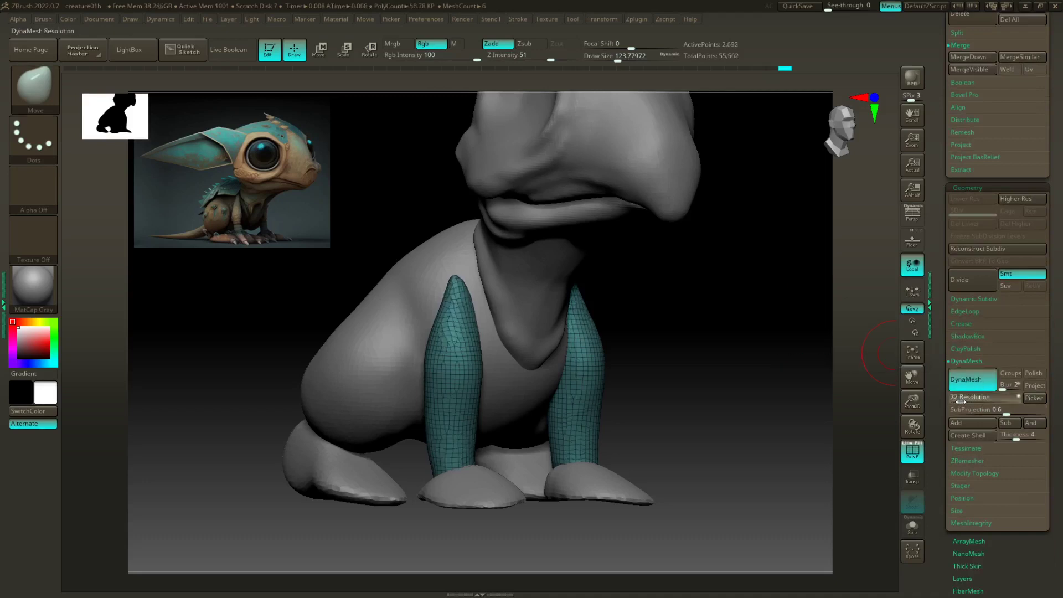
key("Return")
left_click_drag(720, 371, 738, 384, "ctrl")
key("shift")
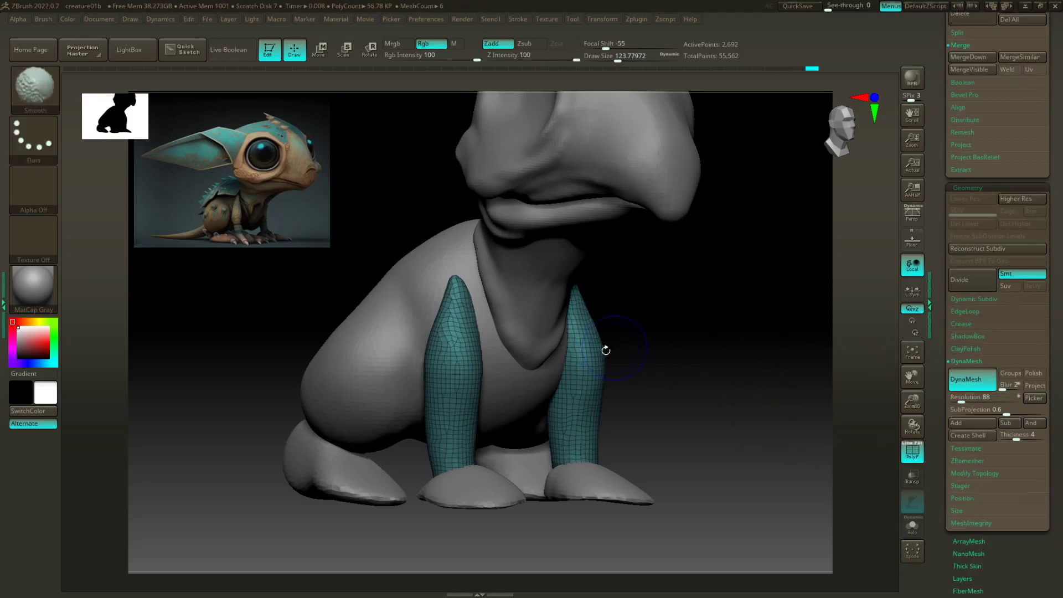
mouse_move(664, 311)
left_mouse_down("ctrl")
mouse_move(685, 377)
mouse_move(675, 386)
left_mouse_up("ctrl")
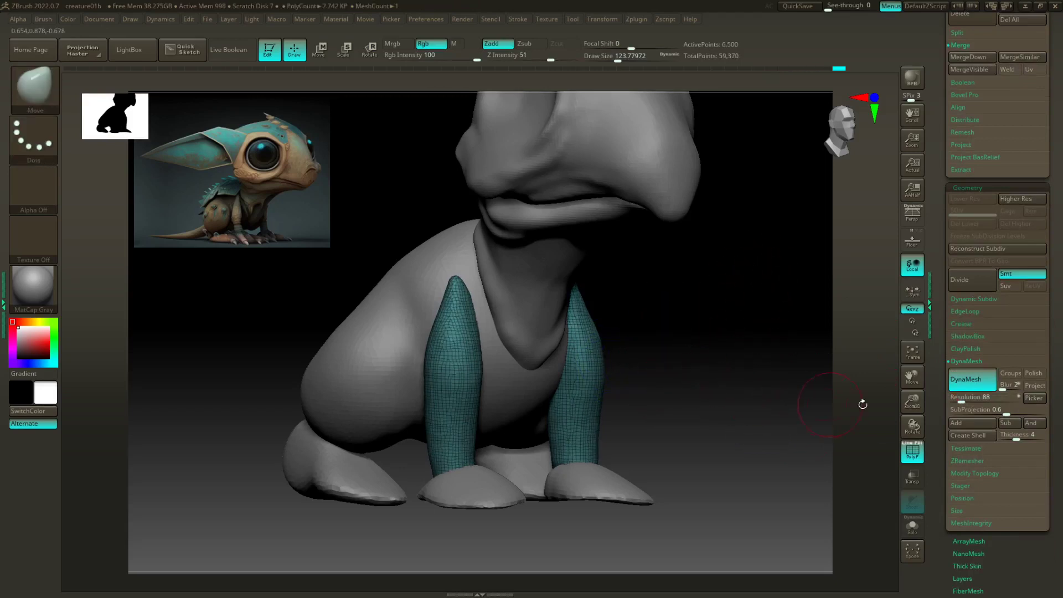
Step: Remesh the front legs at DynaMesh resolution 160, hide the wireframe and smooth the legs
left_click_drag(964, 398, 967, 398)
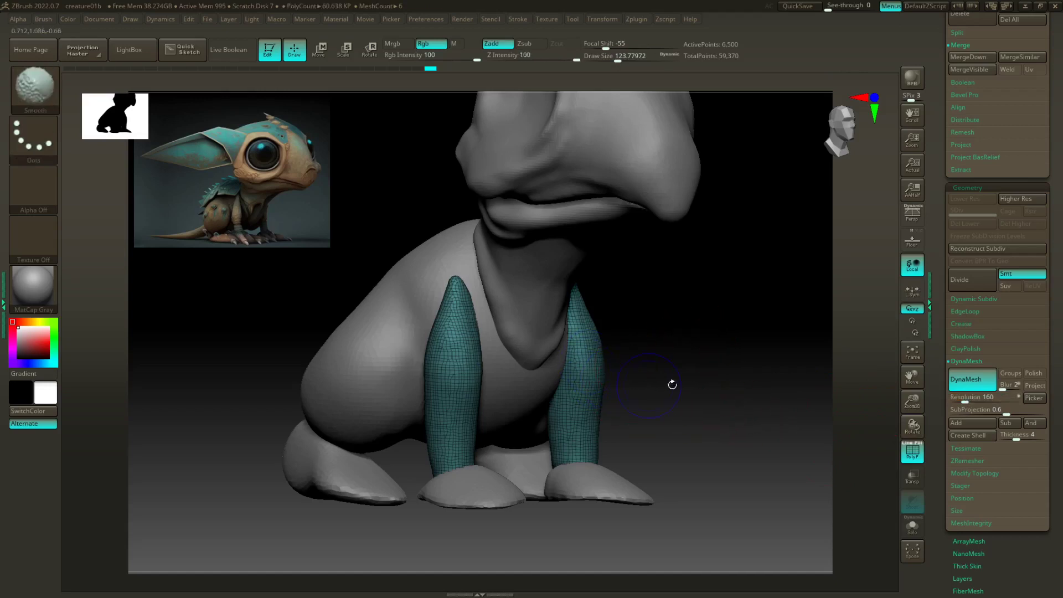
left_click_drag(672, 382, 691, 397, "ctrl")
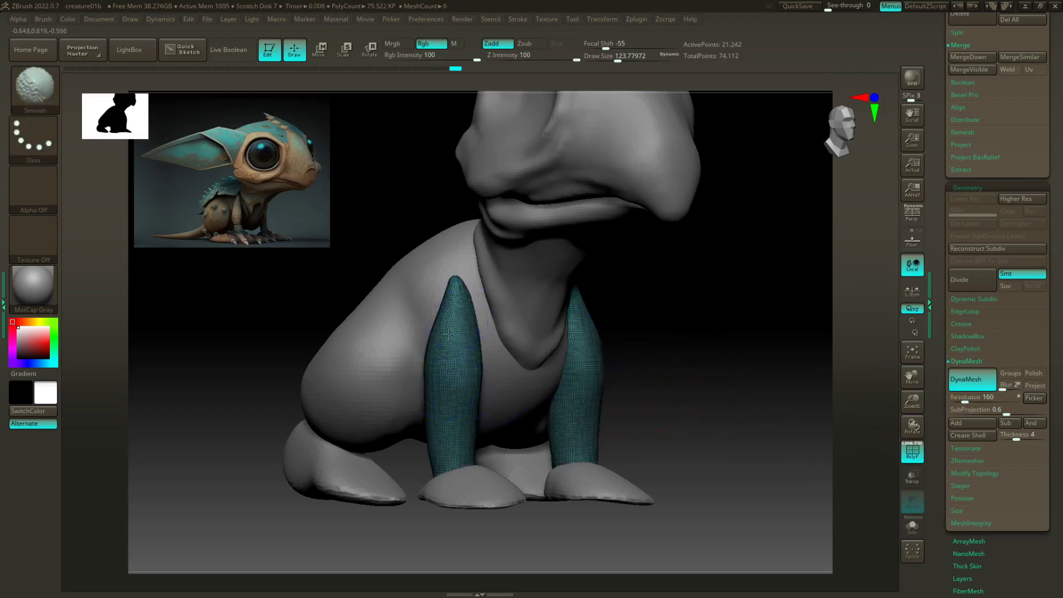
left_click(912, 452)
mouse_move(702, 420)
left_mouse_down("ctrl")
mouse_move(707, 402)
mouse_move(717, 406)
mouse_move(665, 394)
mouse_move(682, 359)
left_mouse_up("ctrl")
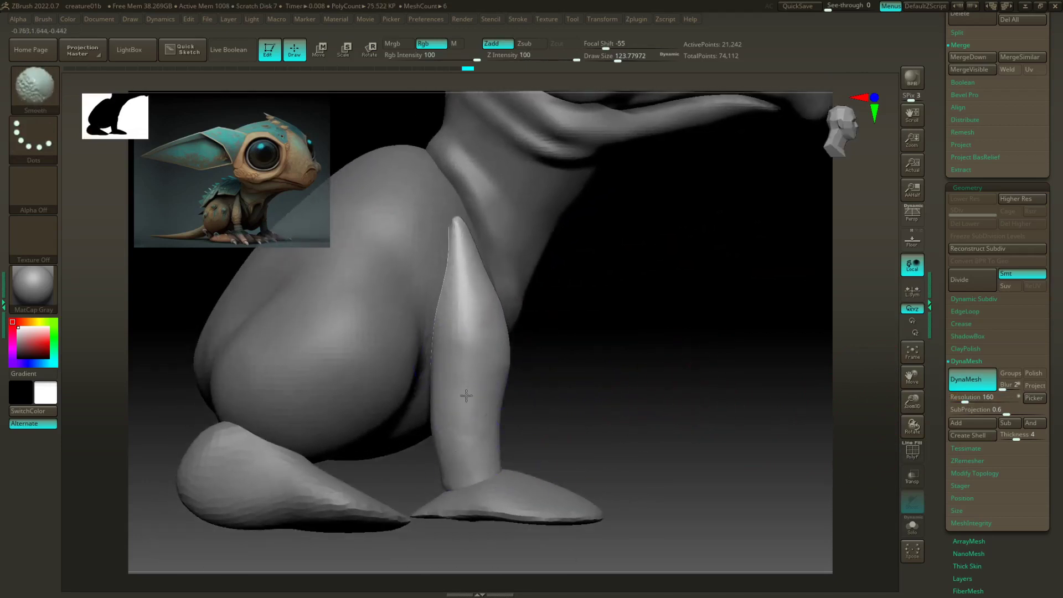
mouse_move(466, 395)
left_mouse_down("shift")
mouse_move(471, 473)
mouse_move(467, 412)
left_mouse_up("shift")
left_click_drag(472, 284, 475, 361, "shift")
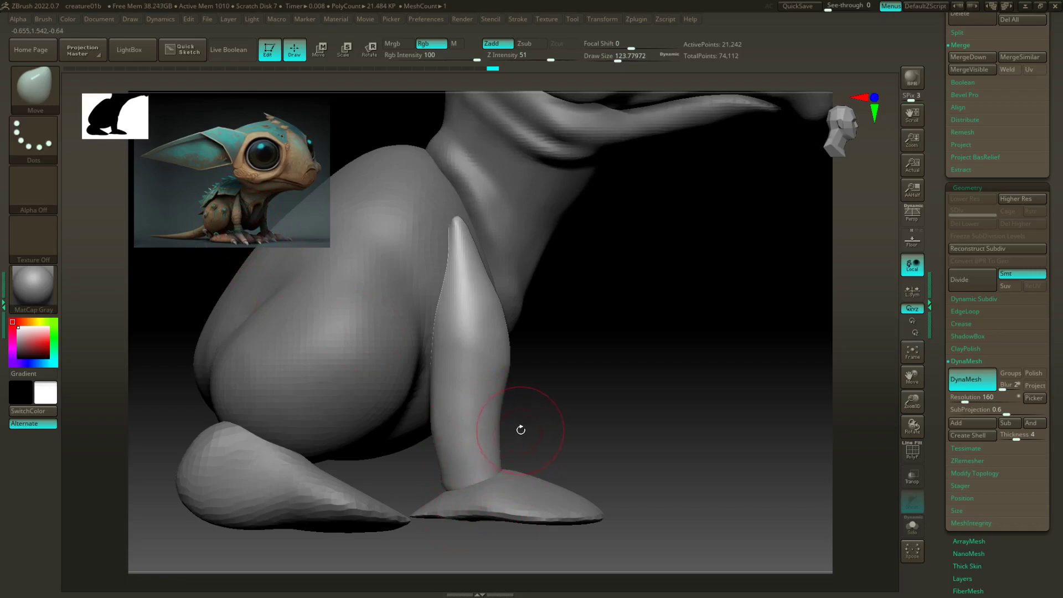
Step: Switch to the ClayTubes brush for building up the front legs
key("b")
key("c")
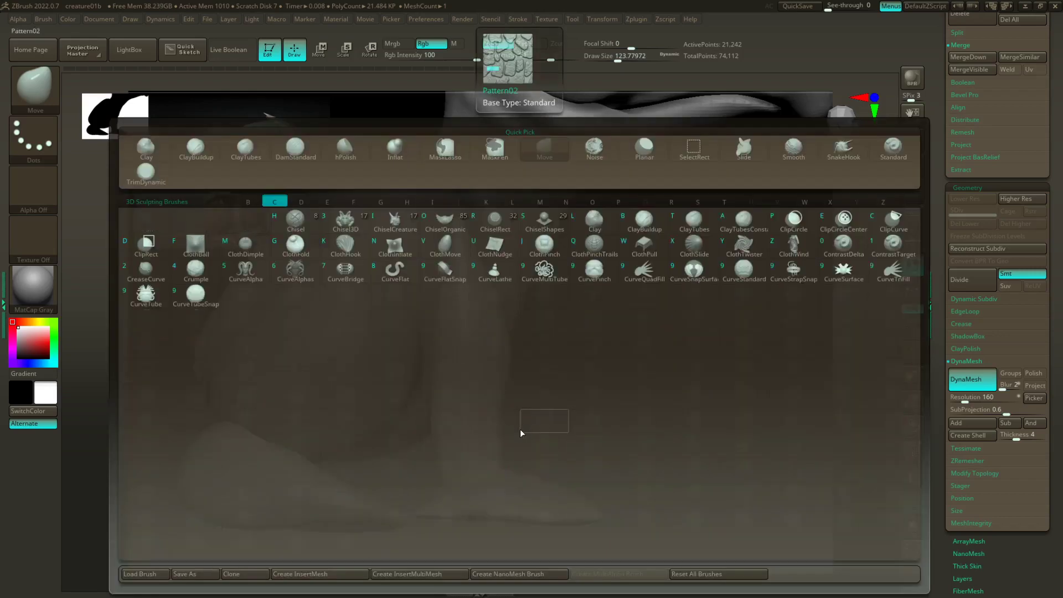
key("t")
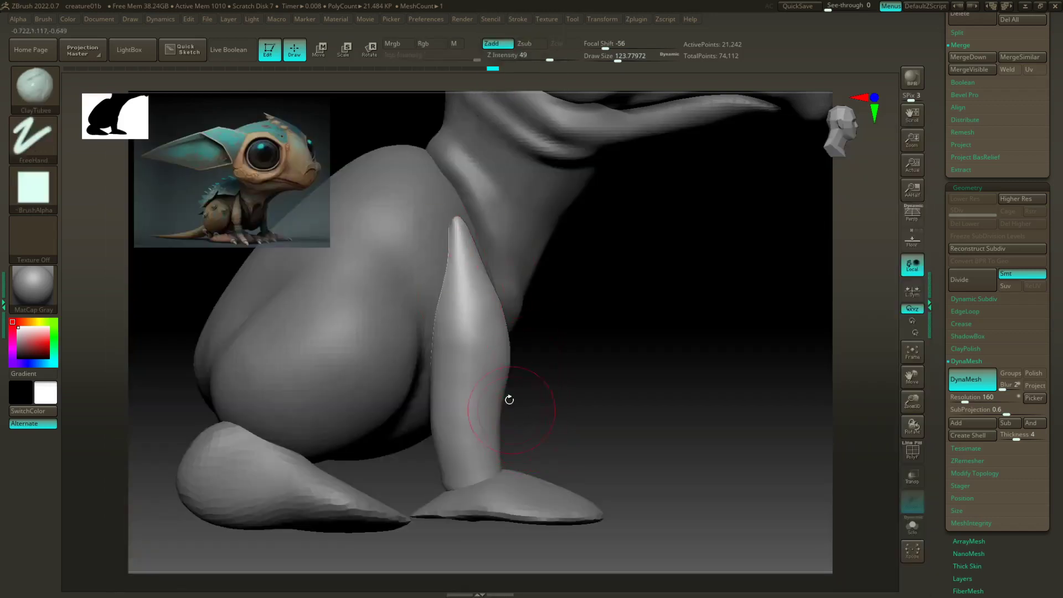
Step: Try building up the outer side of the front leg with ClayTubes strokes and undo them
mouse_move(460, 321)
left_mouse_down()
mouse_move(451, 308)
mouse_move(458, 413)
mouse_move(456, 294)
left_mouse_up()
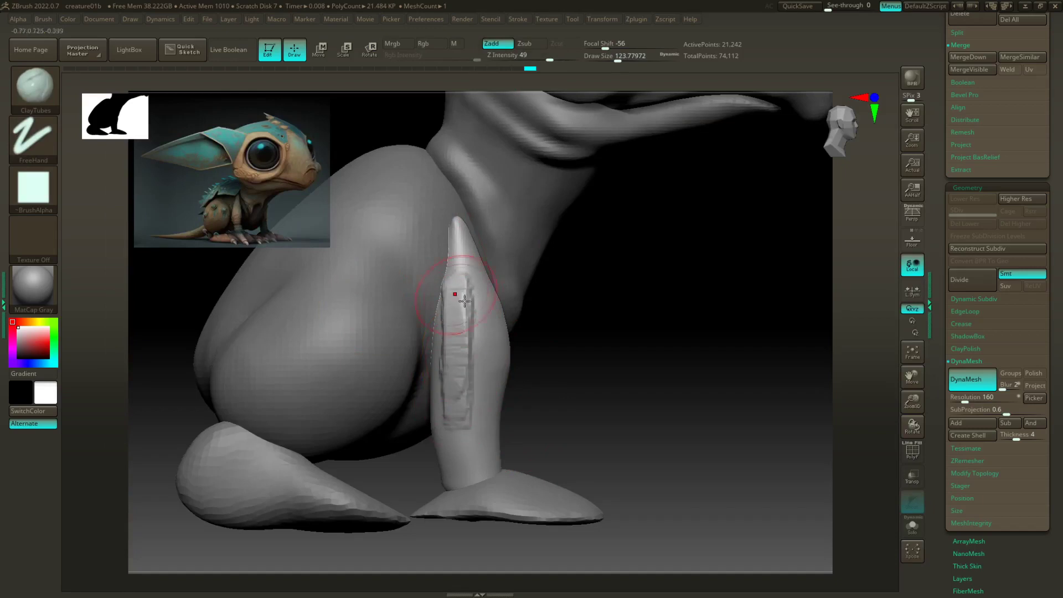
left_click_drag(558, 330, 542, 353)
right_click_drag(543, 353, 534, 372)
key("ctrl")
key("ctrl")
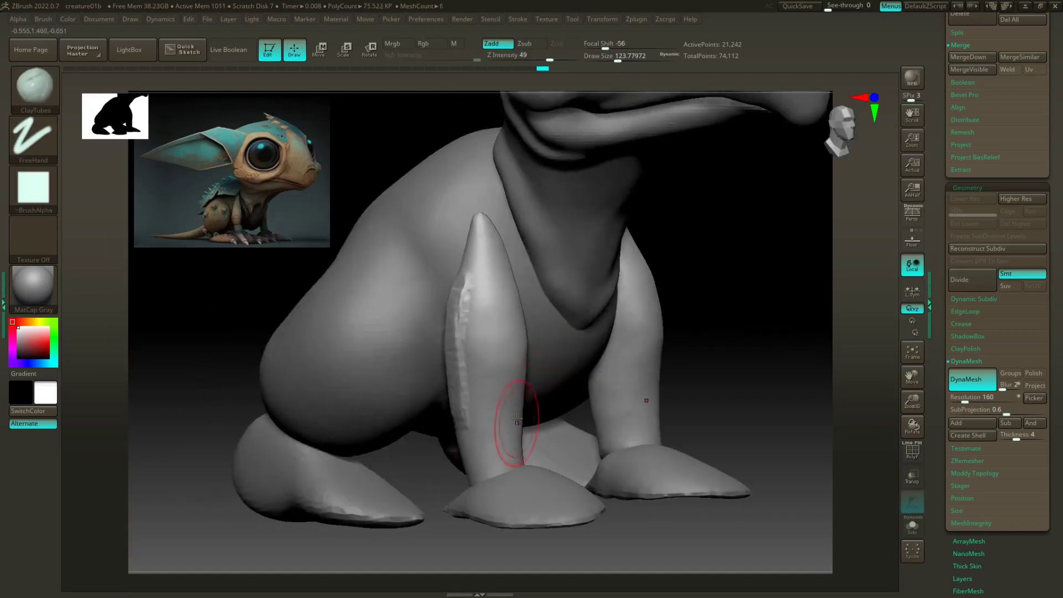
key("ctrl+z")
key("ctrl+z")
key("ctrl+z")
key("ctrl+z")
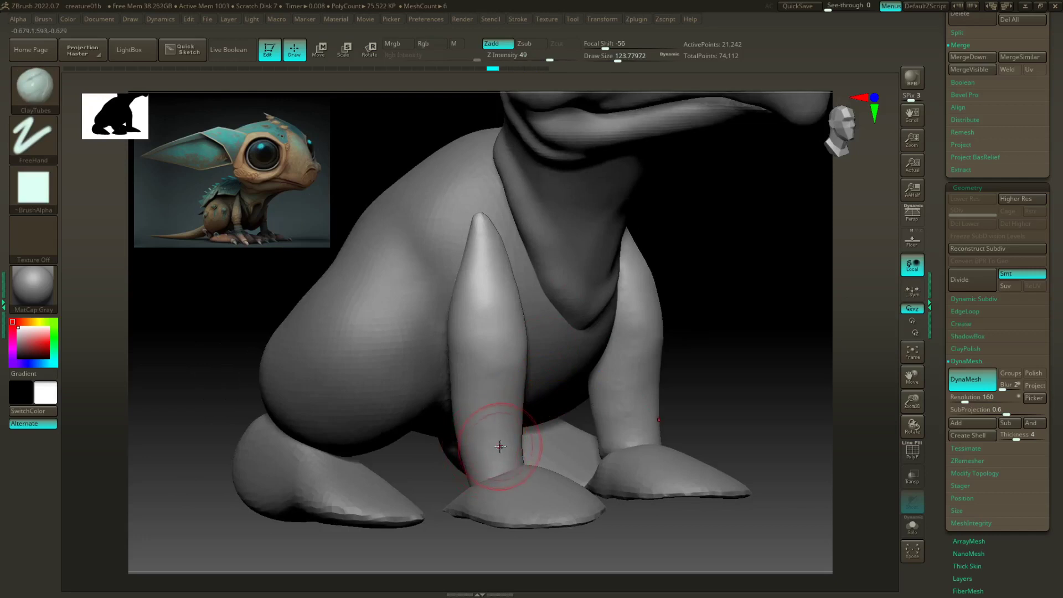
Step: Build up a raised band around the front legs just above the feet with ClayTubes and remesh the legs
left_click_drag(521, 447, 488, 468)
left_click_drag(705, 330, 637, 391)
mouse_move(513, 461)
left_mouse_down()
mouse_move(533, 447)
mouse_move(568, 457)
left_mouse_up()
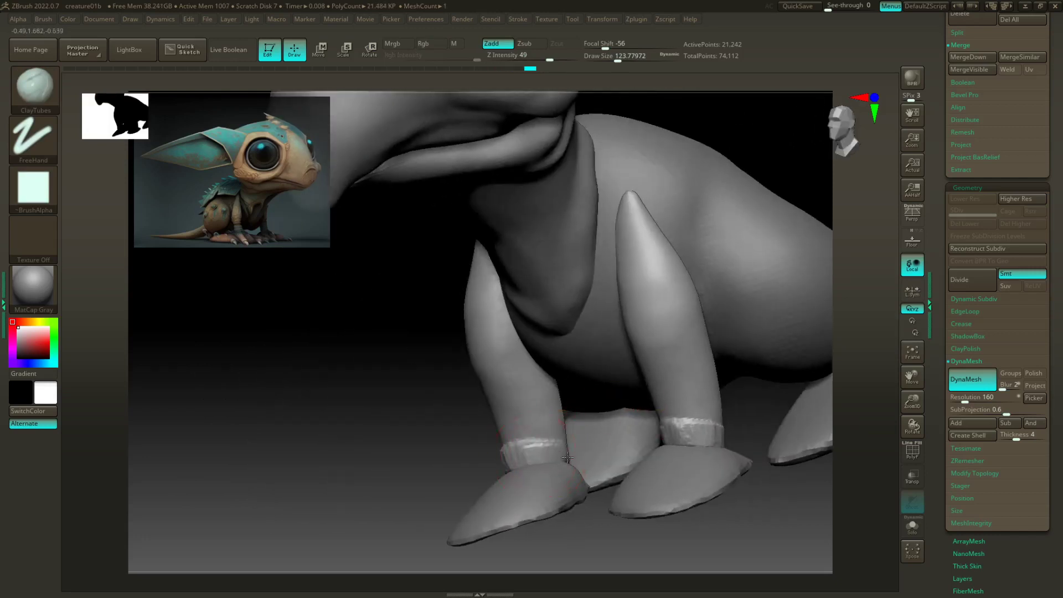
mouse_move(409, 484)
left_mouse_down()
mouse_move(557, 475)
mouse_move(582, 459)
left_mouse_up()
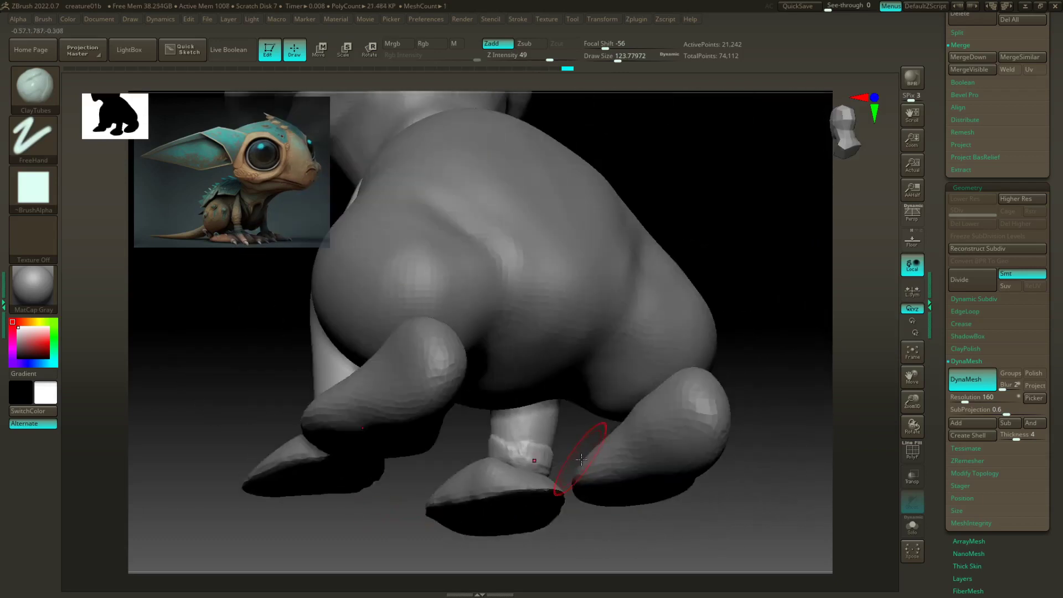
left_click_drag(755, 369, 676, 392)
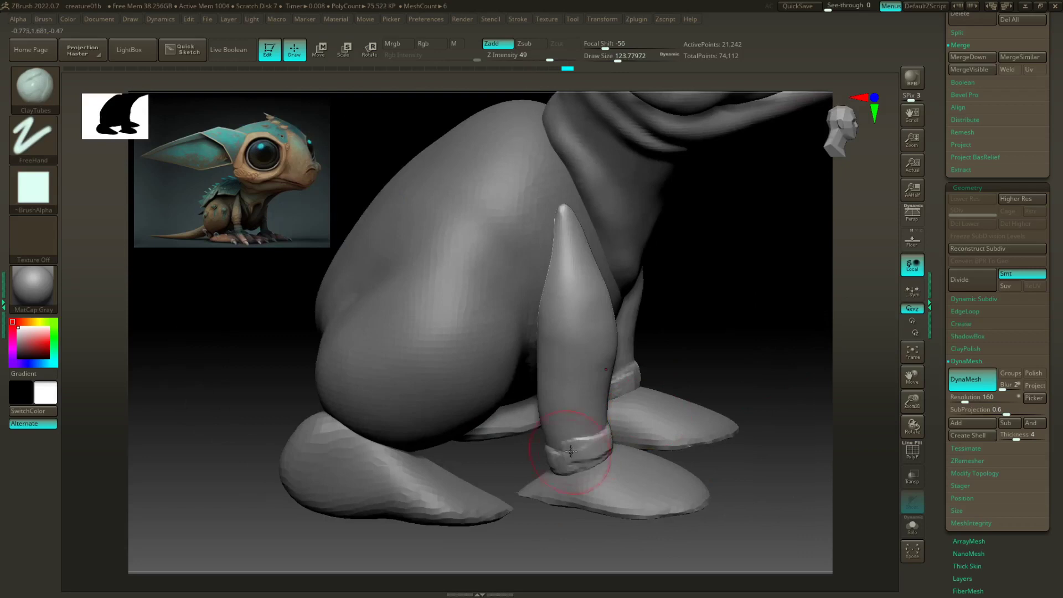
left_click_drag(700, 308, 682, 279)
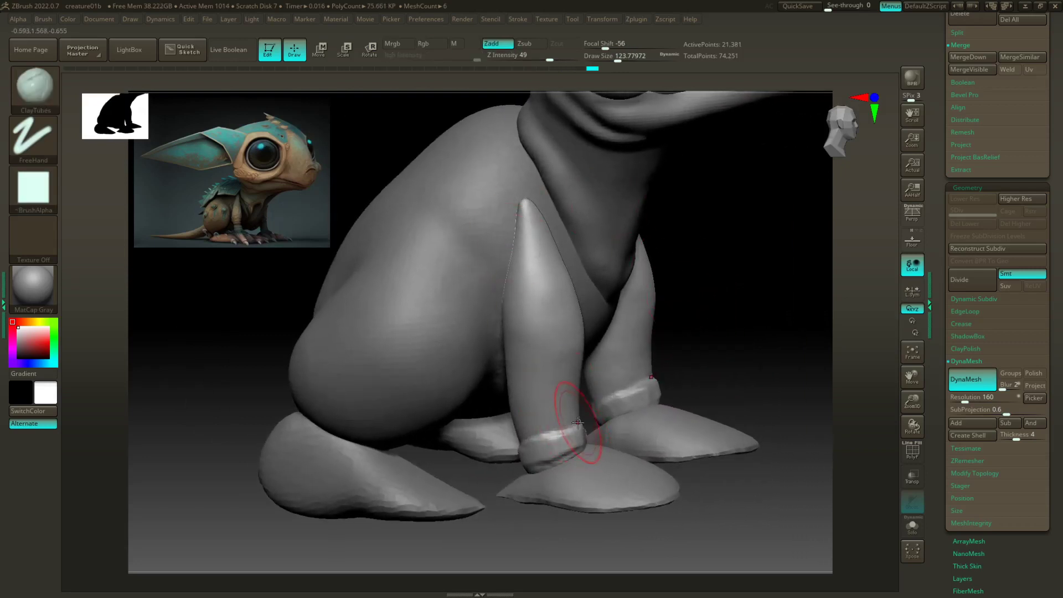
Step: Build up the upper rim of the front-leg bands with ClayTubes at a draw size of about 41 and remesh the legs
key("s")
left_click_drag(577, 422, 565, 423)
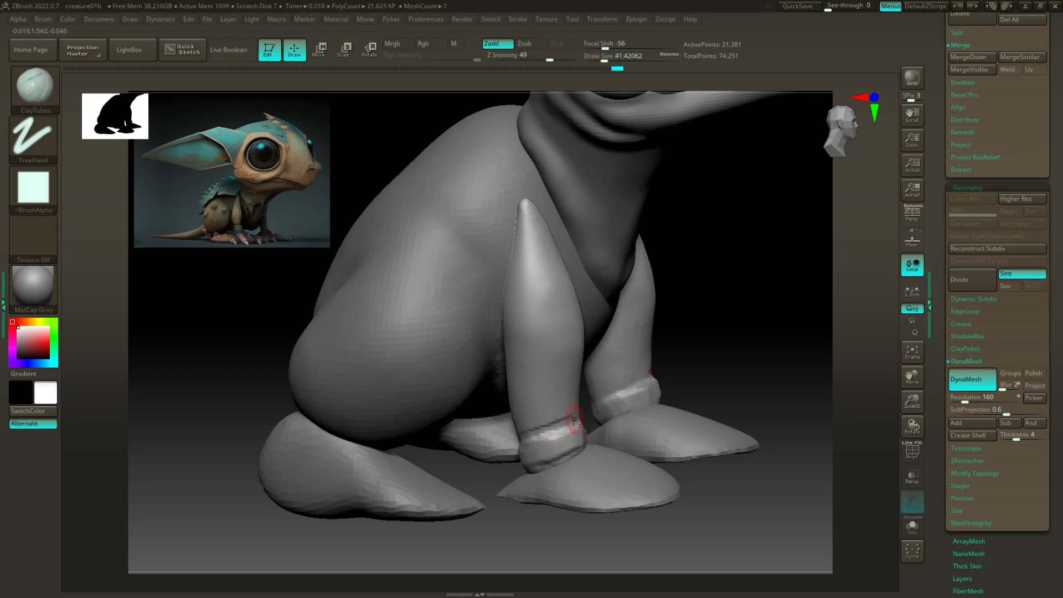
left_click_drag(501, 465, 459, 490)
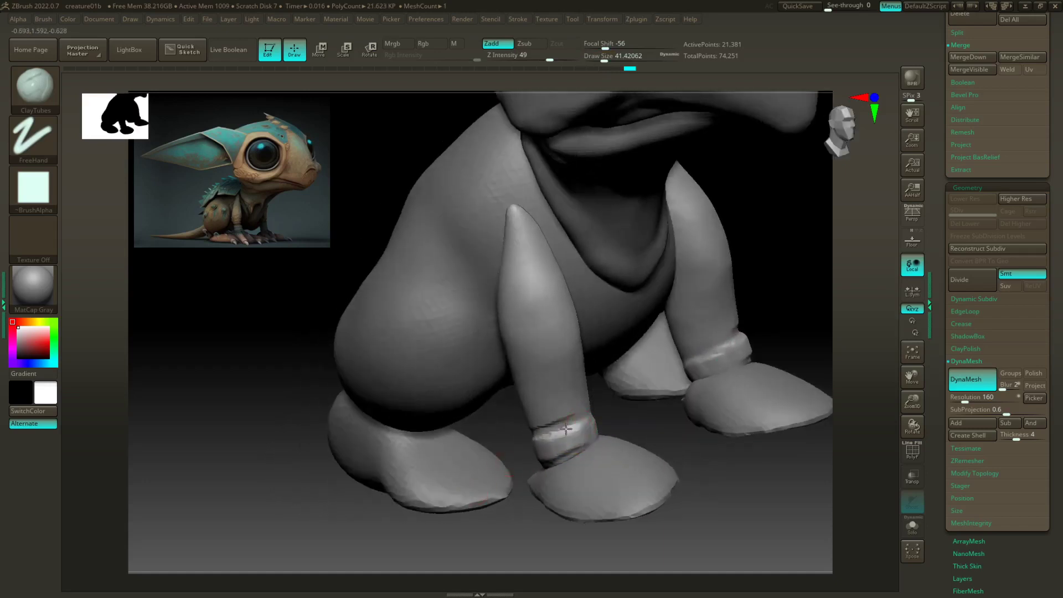
right_click_drag(615, 410, 605, 409)
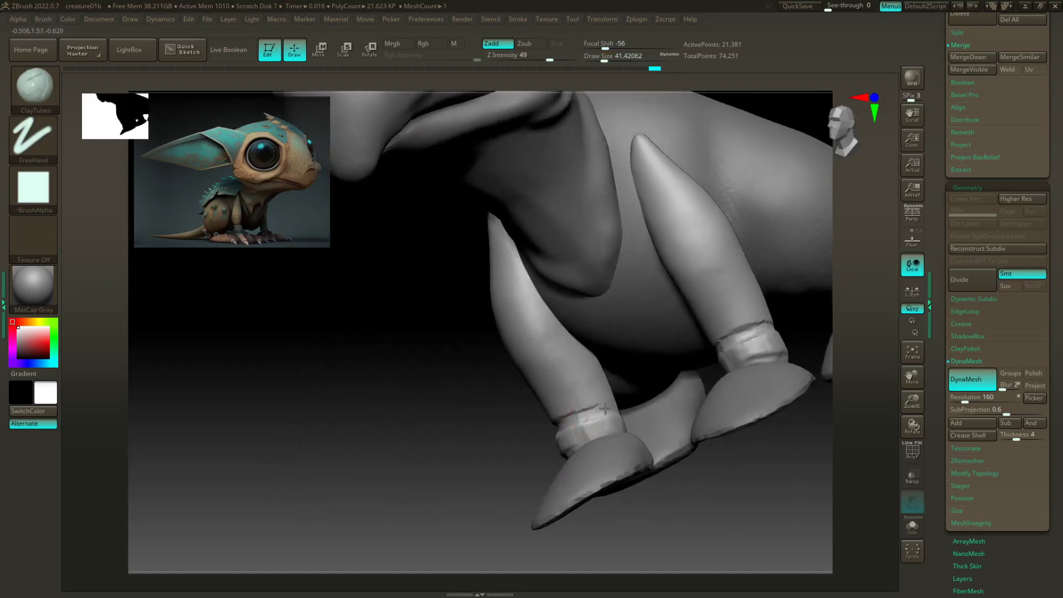
mouse_move(502, 453)
right_mouse_down()
mouse_move(543, 541)
mouse_move(612, 422)
right_mouse_up()
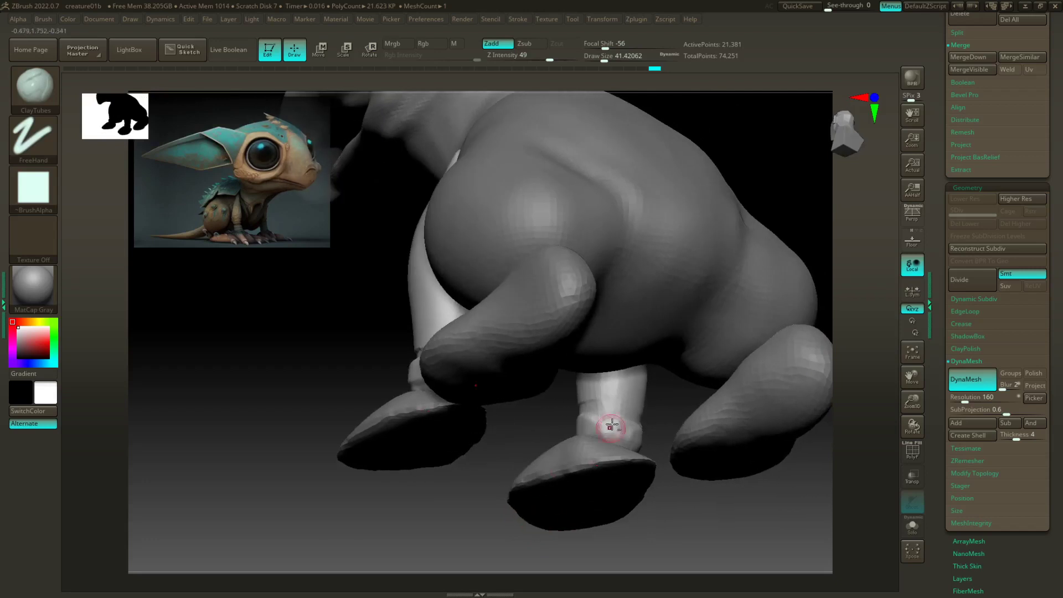
left_click_drag(603, 407, 600, 411)
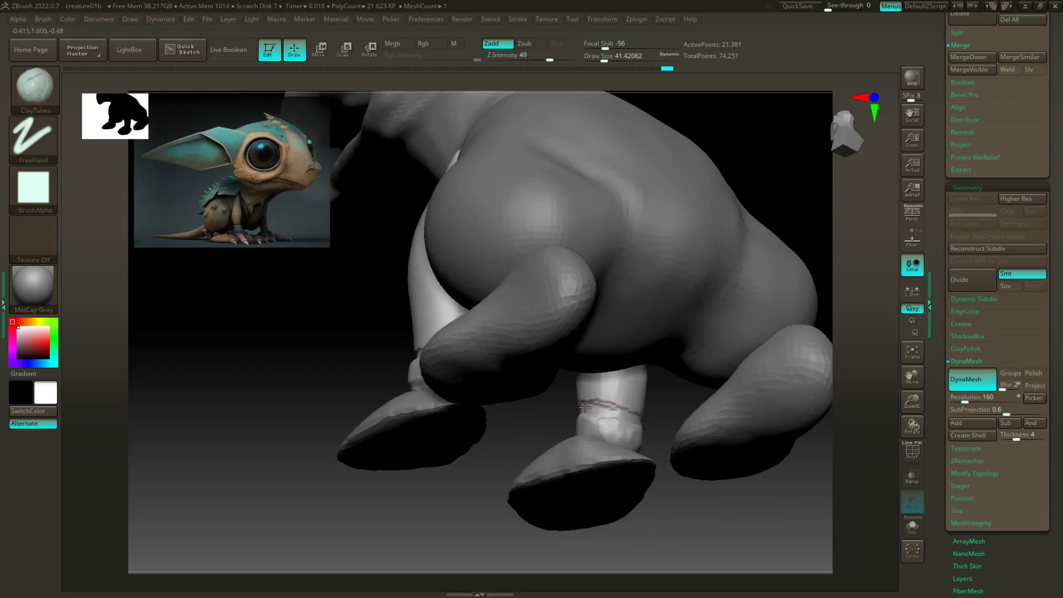
mouse_move(646, 423)
right_mouse_down()
mouse_move(720, 345)
mouse_move(695, 348)
right_mouse_up()
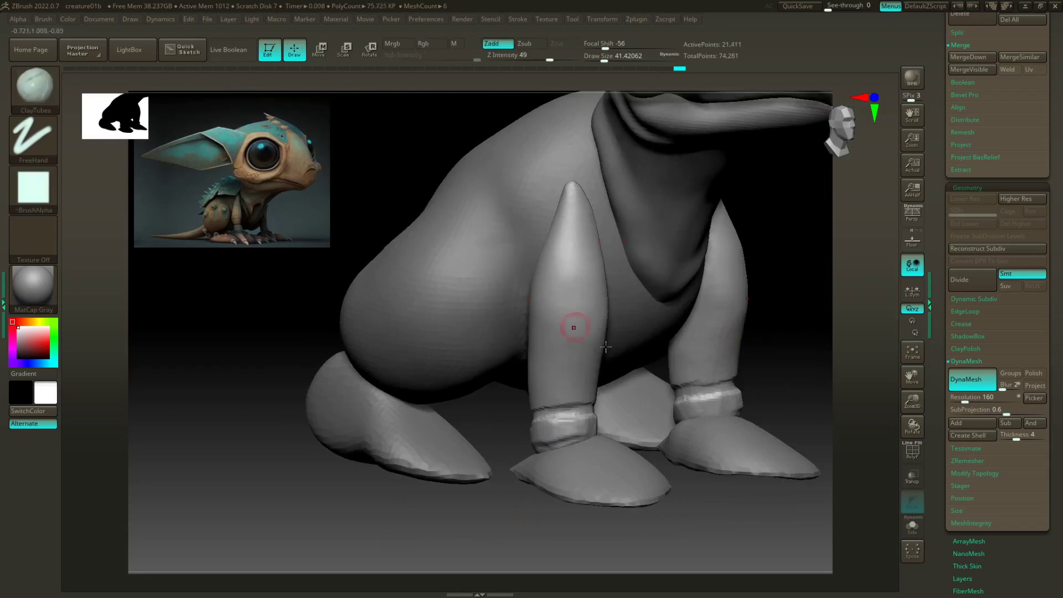
right_click_drag(762, 360, 773, 344)
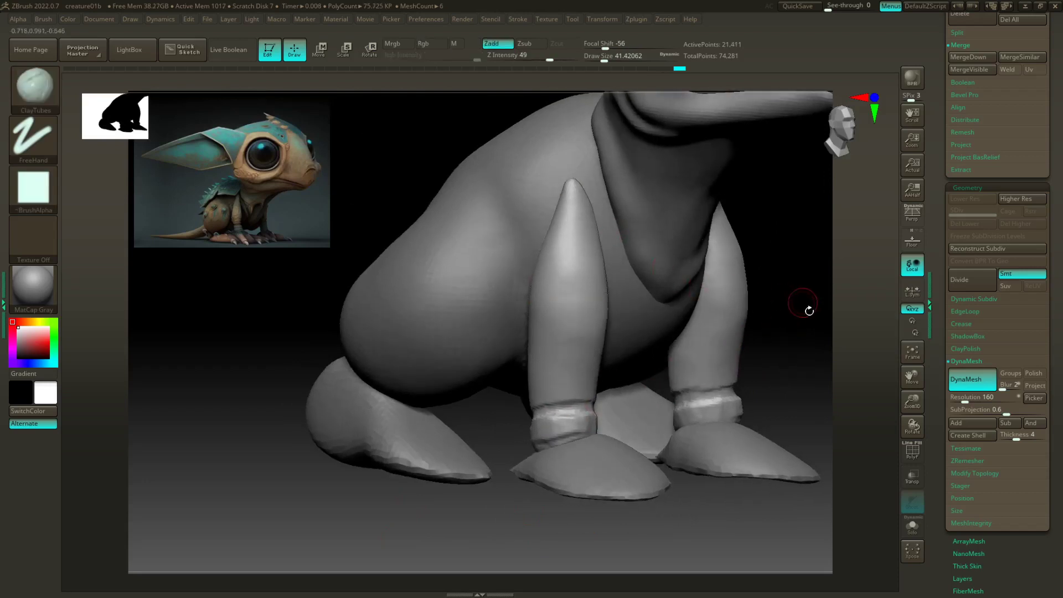
Step: Sharpen the upper edge of the front-leg bands using the Pinch brush at a draw size of about 104
key("s")
left_click_drag(773, 315, 797, 318)
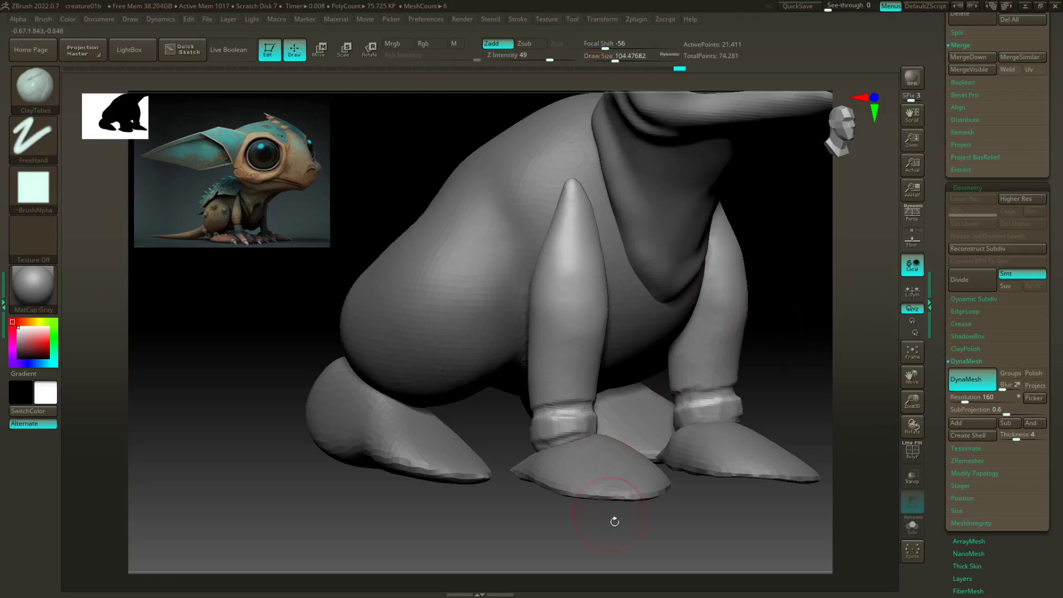
key("b")
key("p")
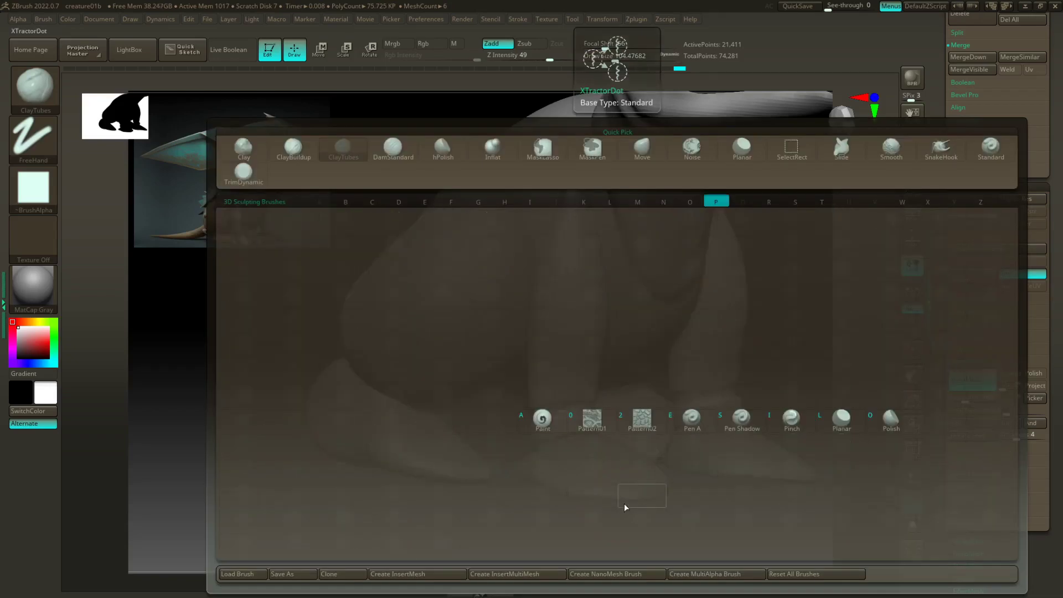
key("i")
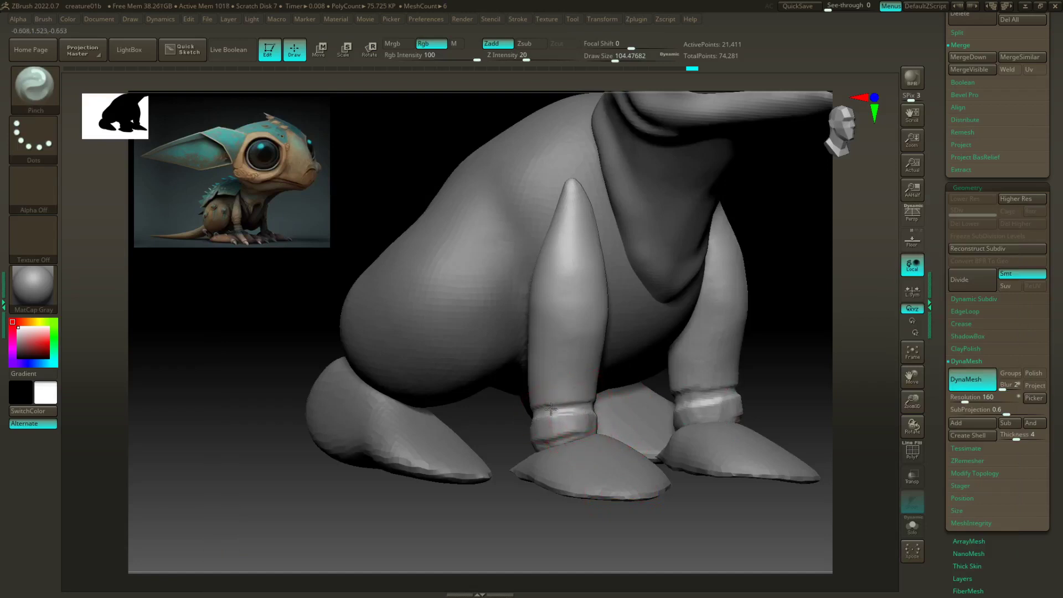
left_click_drag(522, 412, 580, 409)
left_click_drag(556, 534, 470, 519)
left_click_drag(479, 447, 590, 433)
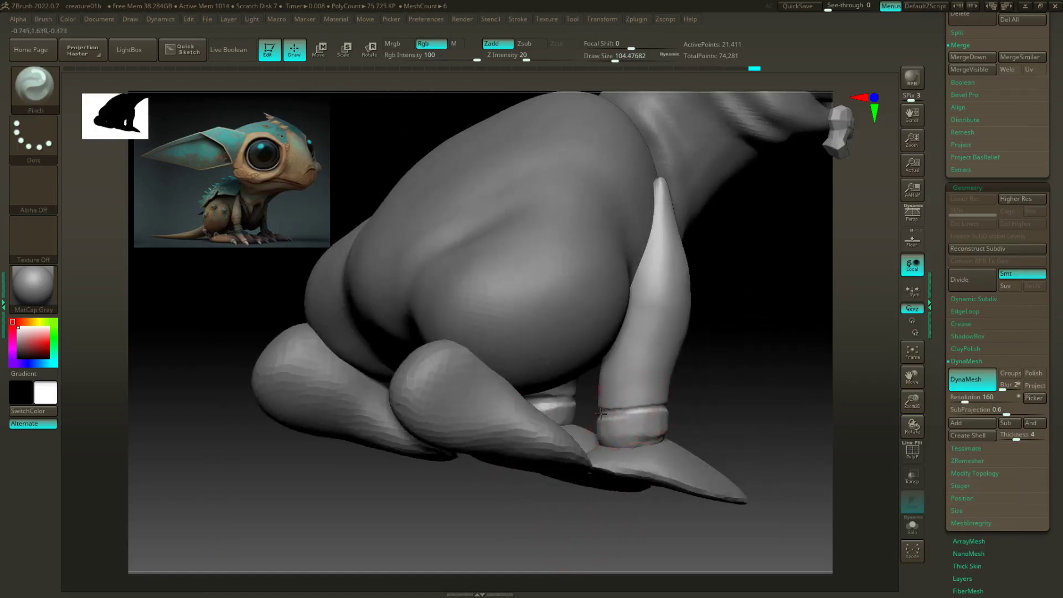
left_click_drag(703, 394, 681, 434)
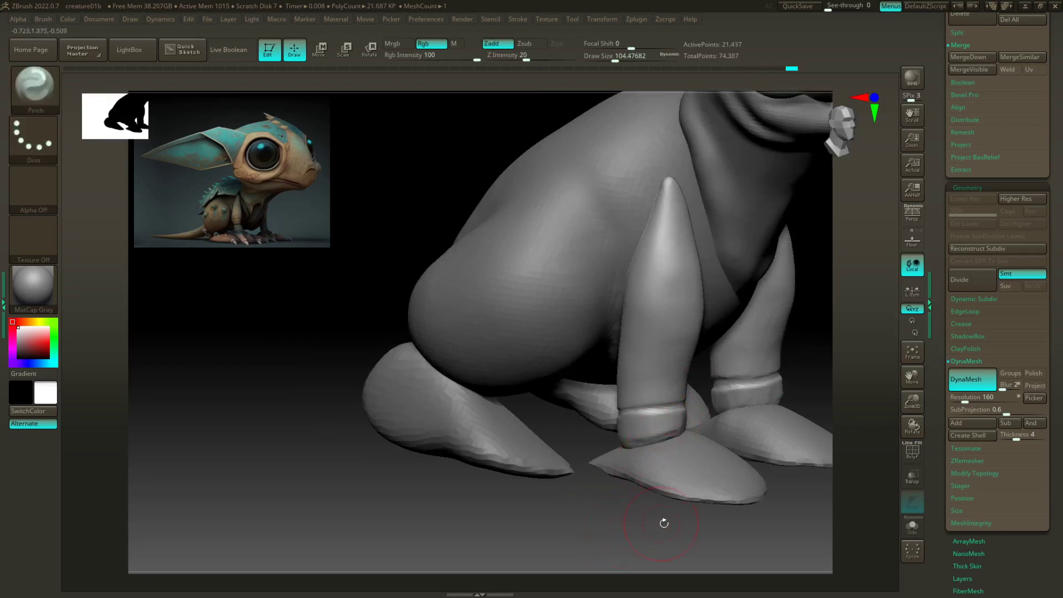
Step: Continue pinching the band's edge around the front and inner side of the legs, and remesh them
mouse_move(676, 523)
left_mouse_down("alt")
mouse_move(609, 525)
mouse_move(675, 526)
mouse_move(576, 547)
mouse_move(437, 451)
left_mouse_up("alt")
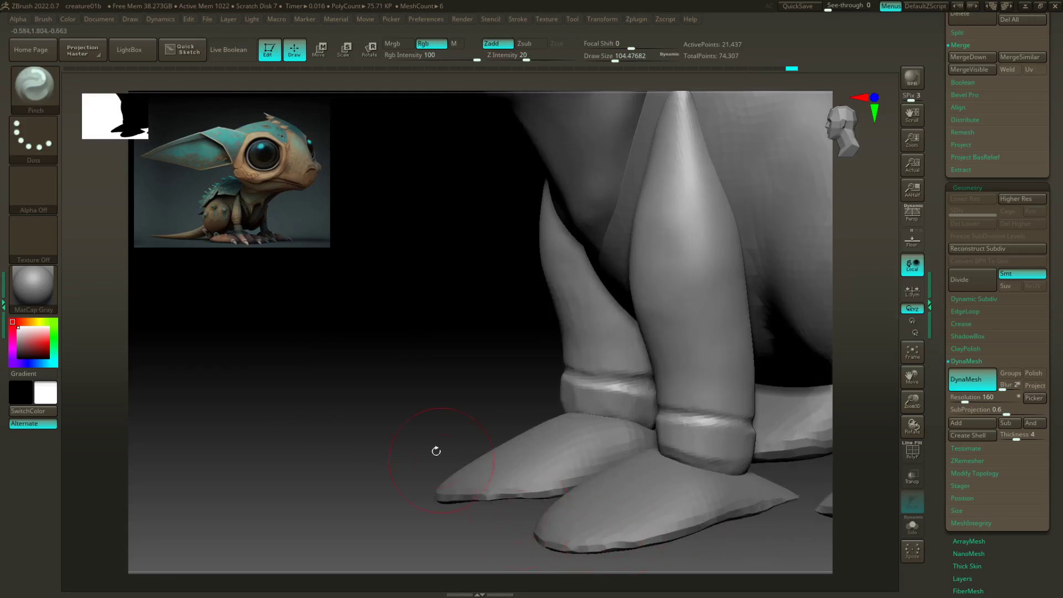
left_click_drag(447, 412, 558, 402)
left_click_drag(633, 392, 666, 393)
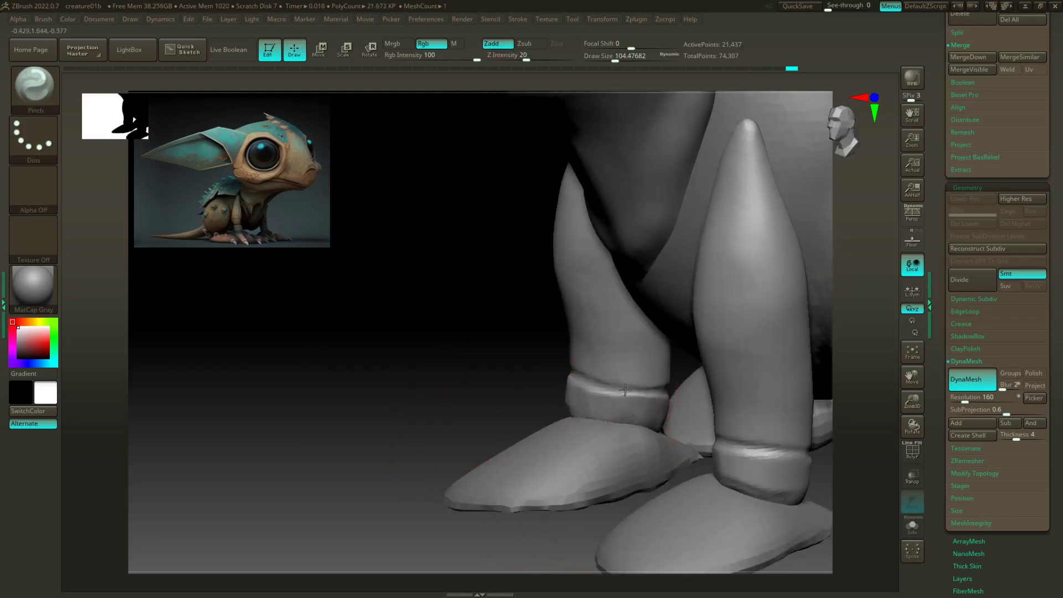
left_click_drag(524, 370, 712, 391)
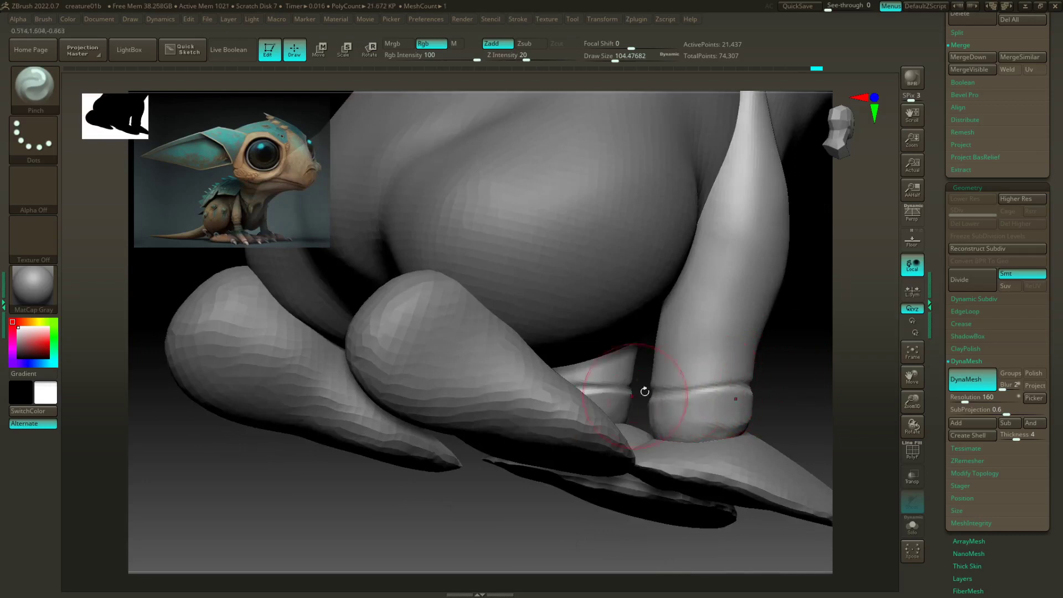
mouse_move(784, 364)
left_mouse_down("ctrl")
mouse_move(797, 374)
mouse_move(748, 471)
mouse_move(676, 510)
mouse_move(605, 510)
mouse_move(640, 496)
mouse_move(559, 519)
mouse_move(562, 391)
mouse_move(547, 281)
left_mouse_up("ctrl")
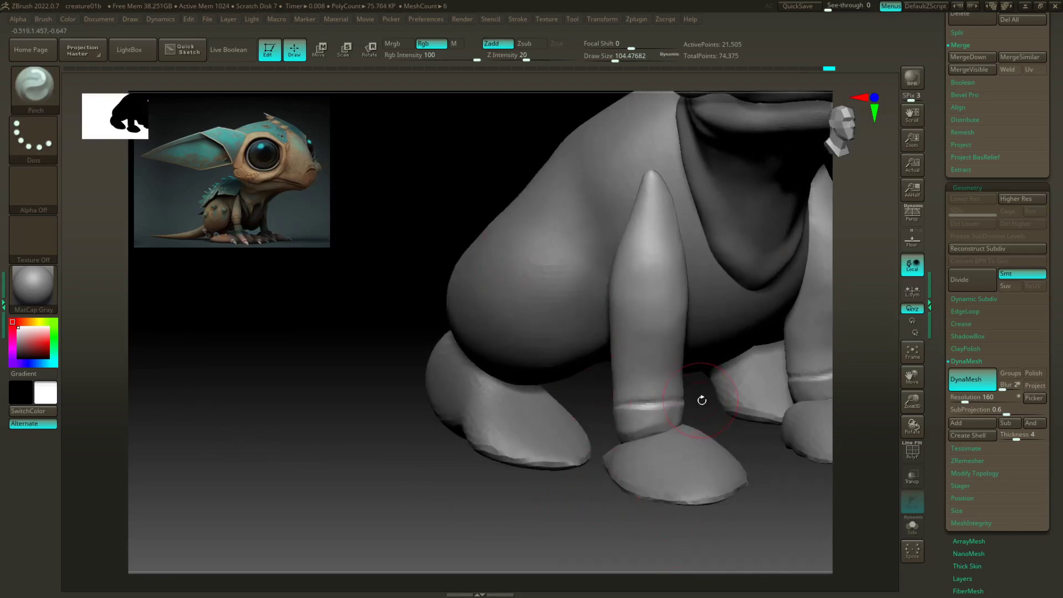
left_click_drag(702, 400, 635, 525)
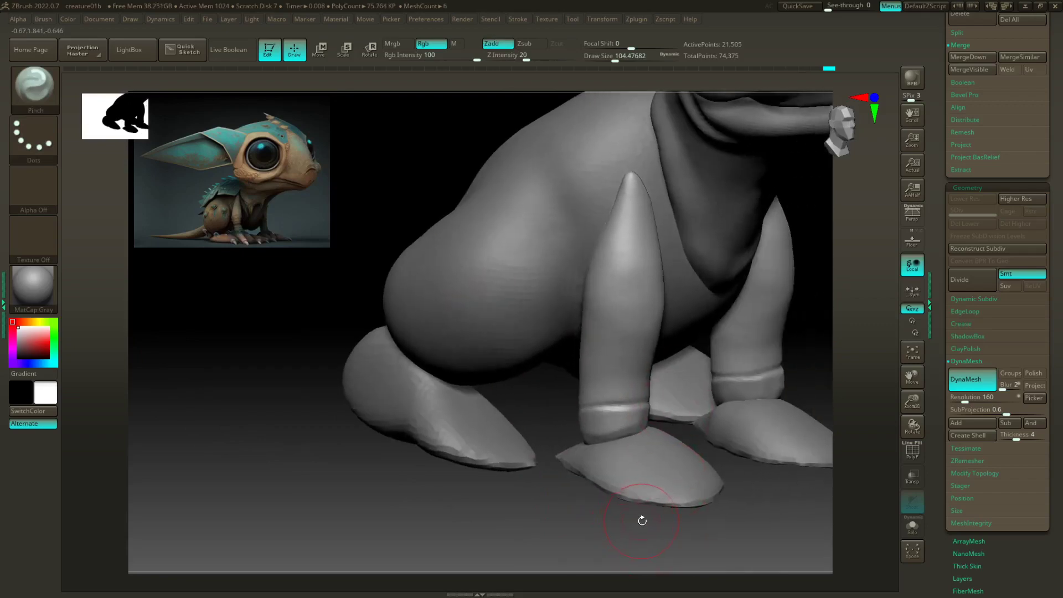
Step: Sculpt soft folds around the front legs above the bands with the Standard brush and remesh the legs
key("b")
key("s")
key("t")
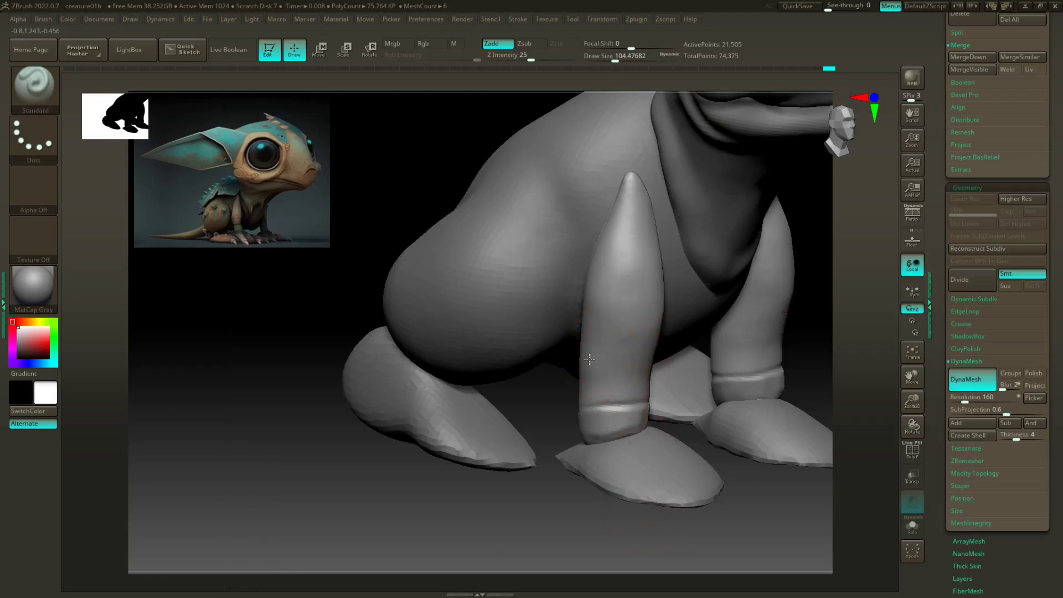
mouse_move(592, 365)
left_mouse_down()
mouse_move(629, 380)
mouse_move(589, 375)
mouse_move(609, 382)
mouse_move(598, 365)
mouse_move(628, 367)
left_mouse_up()
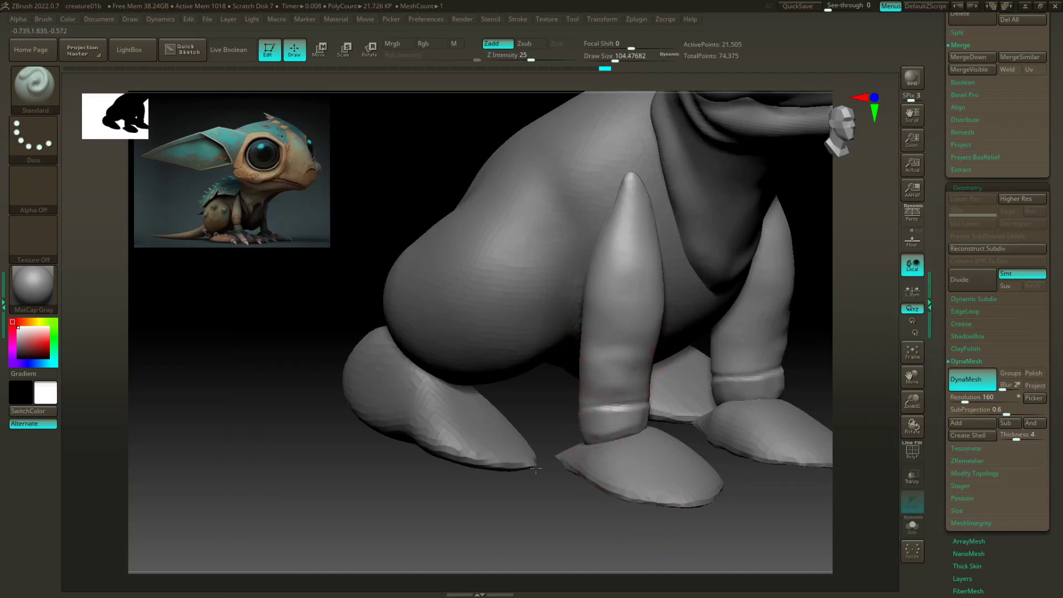
left_click_drag(536, 469, 399, 488)
mouse_move(582, 382)
left_mouse_down()
mouse_move(617, 368)
mouse_move(658, 376)
left_mouse_up()
left_click_drag(546, 412, 610, 433)
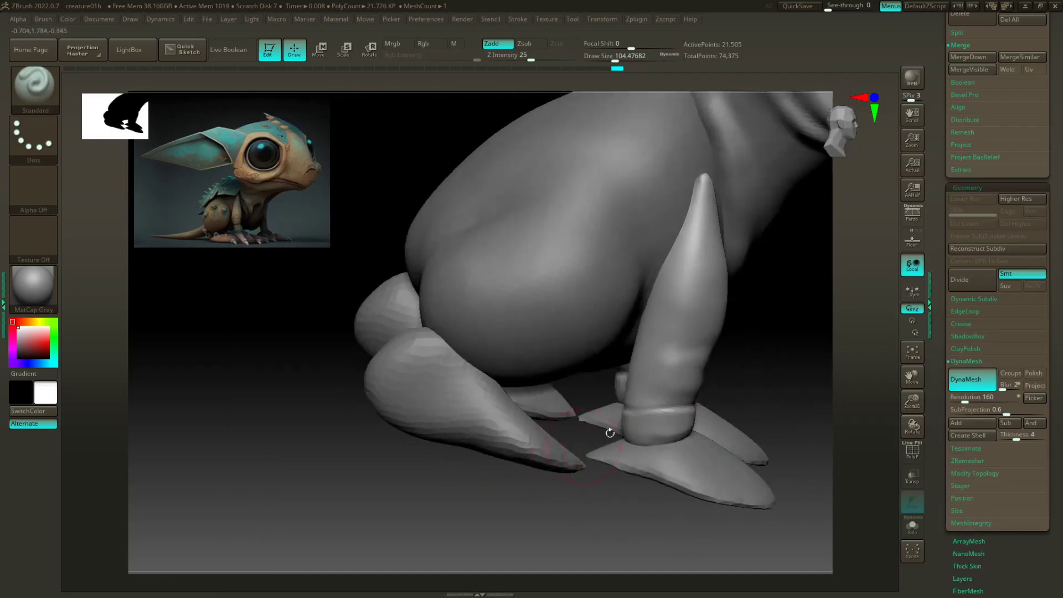
mouse_move(684, 374)
left_mouse_down()
mouse_move(643, 368)
mouse_move(632, 380)
mouse_move(657, 379)
mouse_move(656, 356)
mouse_move(679, 344)
mouse_move(653, 320)
left_mouse_up()
left_click_drag(730, 354, 576, 351)
left_click_drag(725, 357, 737, 350)
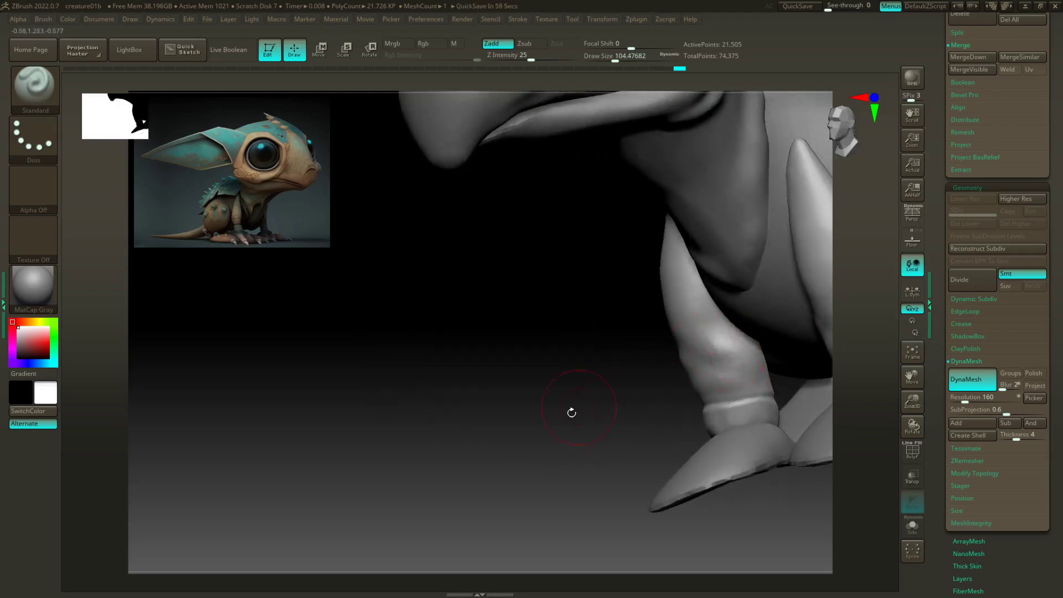
left_click_drag(570, 410, 620, 446)
left_click_drag(562, 464, 518, 472, "ctrl")
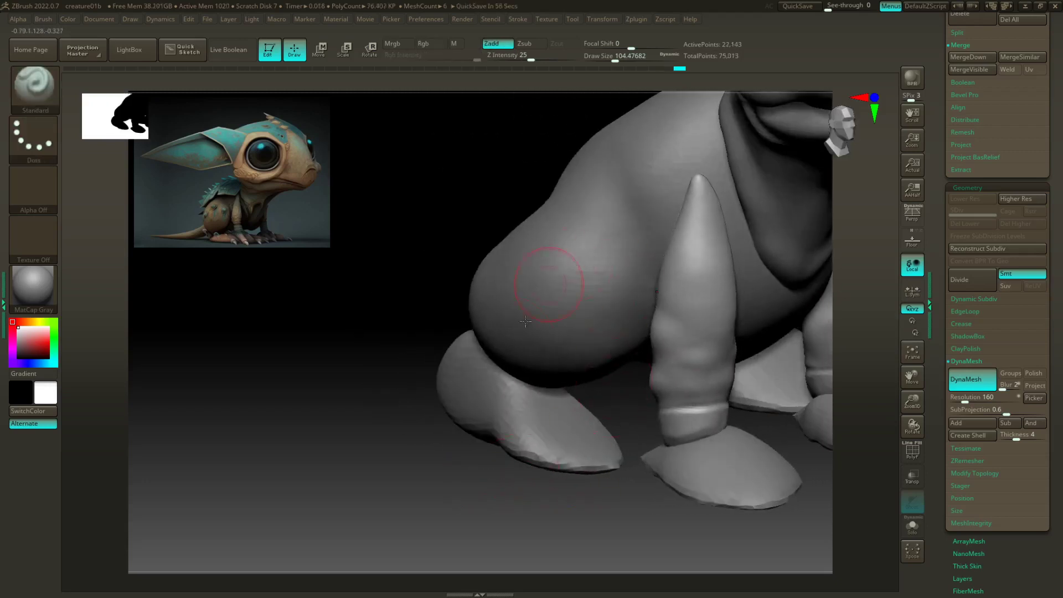
Step: Smooth out the folds on the front legs and remesh them at DynaMesh resolution 104
right_click_drag(526, 321, 687, 489)
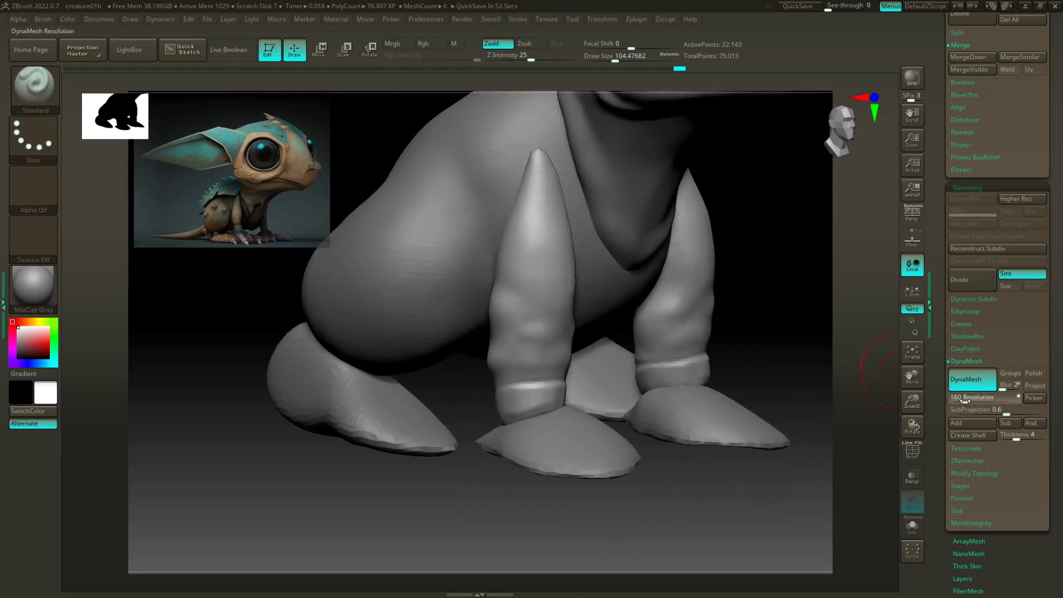
left_click_drag(964, 400, 958, 401)
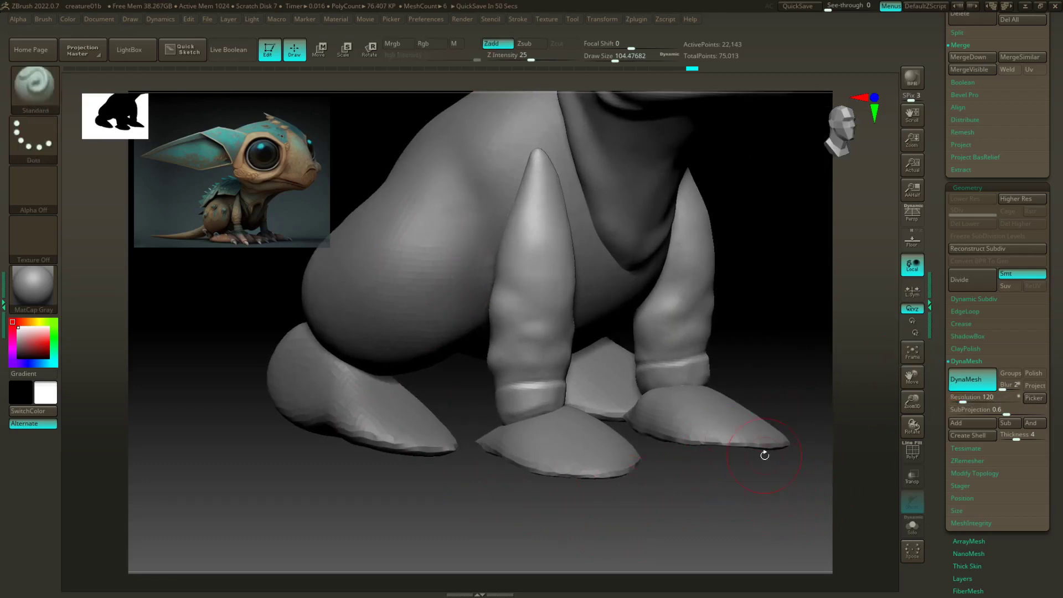
key("shift")
key("shift")
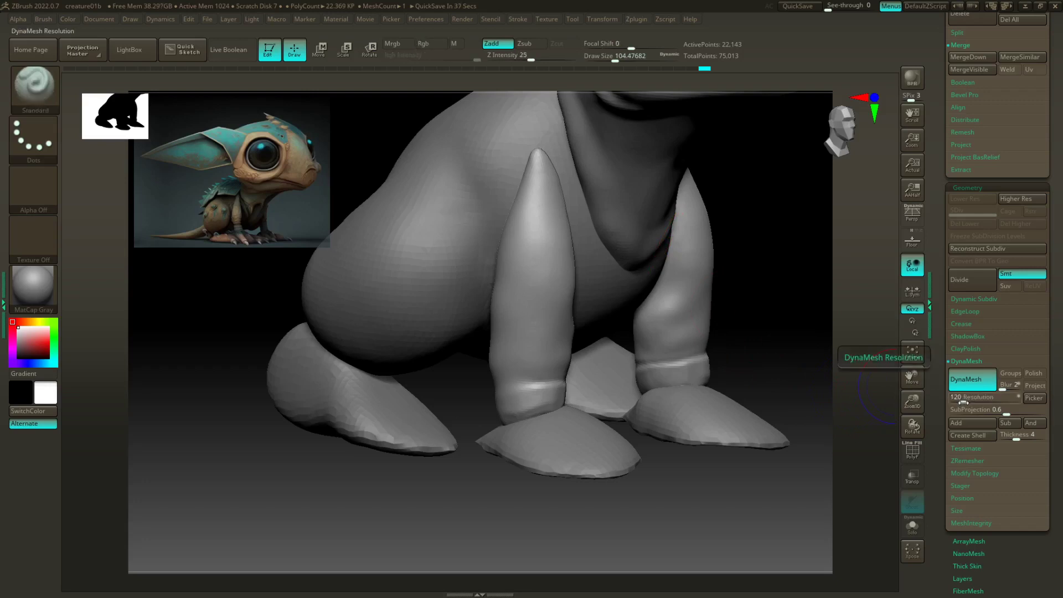
left_click_drag(964, 402, 958, 402)
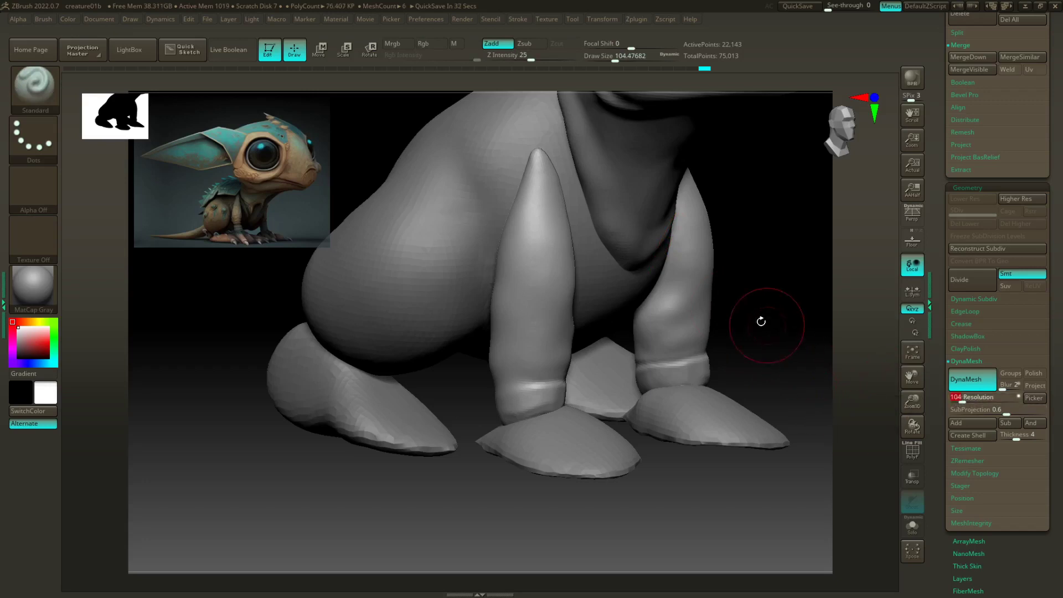
left_click_drag(760, 315, 811, 374, "ctrl")
Step: Smooth and slim the upper and middle parts of the front legs from the front, inner and outer sides
key("shift")
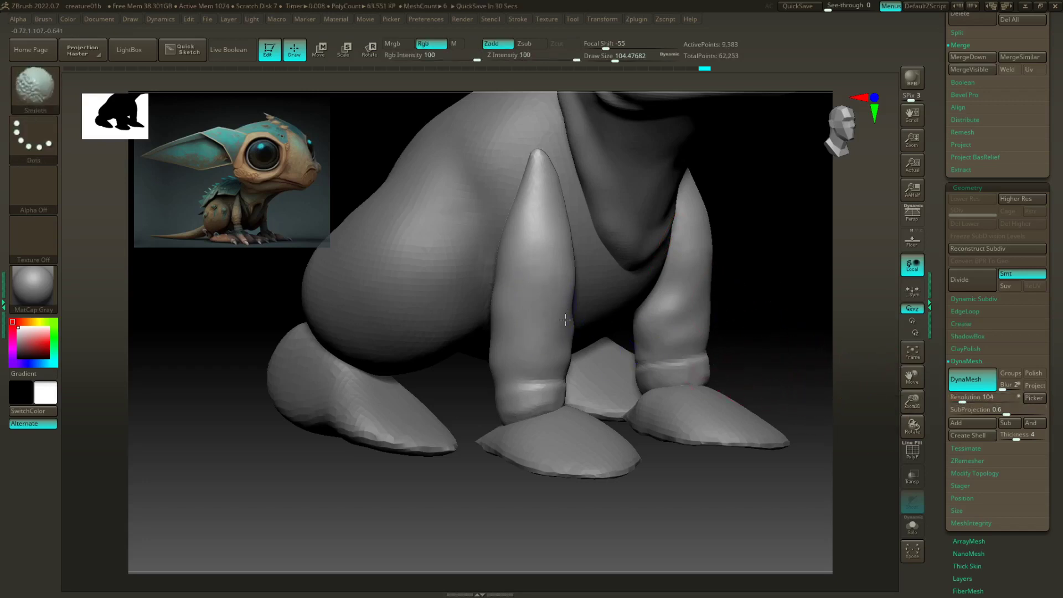
left_click_drag(543, 201, 513, 311, "shift")
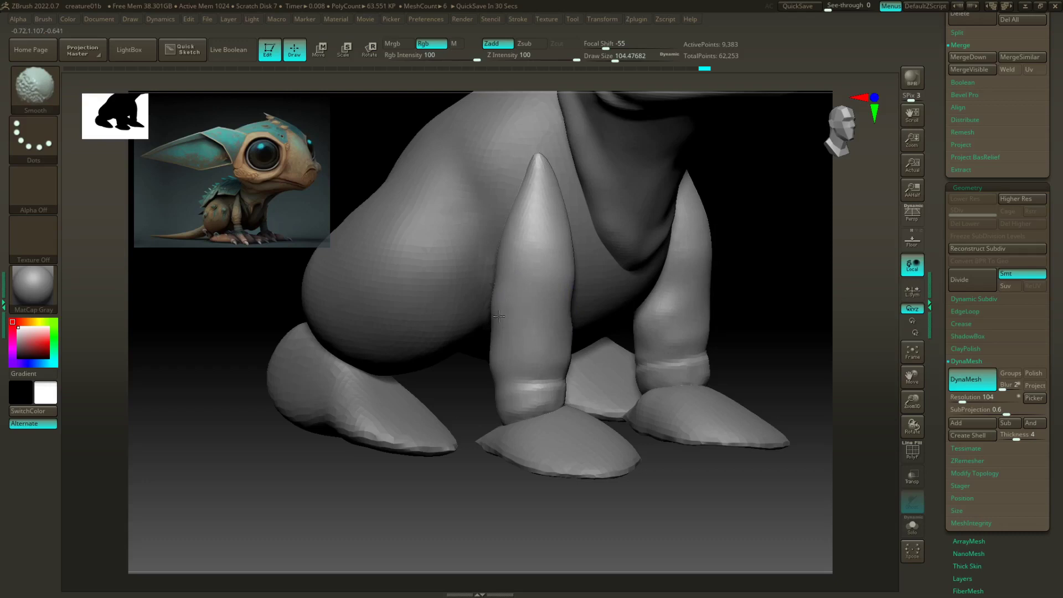
left_click_drag(665, 482, 626, 501)
left_click_drag(592, 335, 585, 333, "shift")
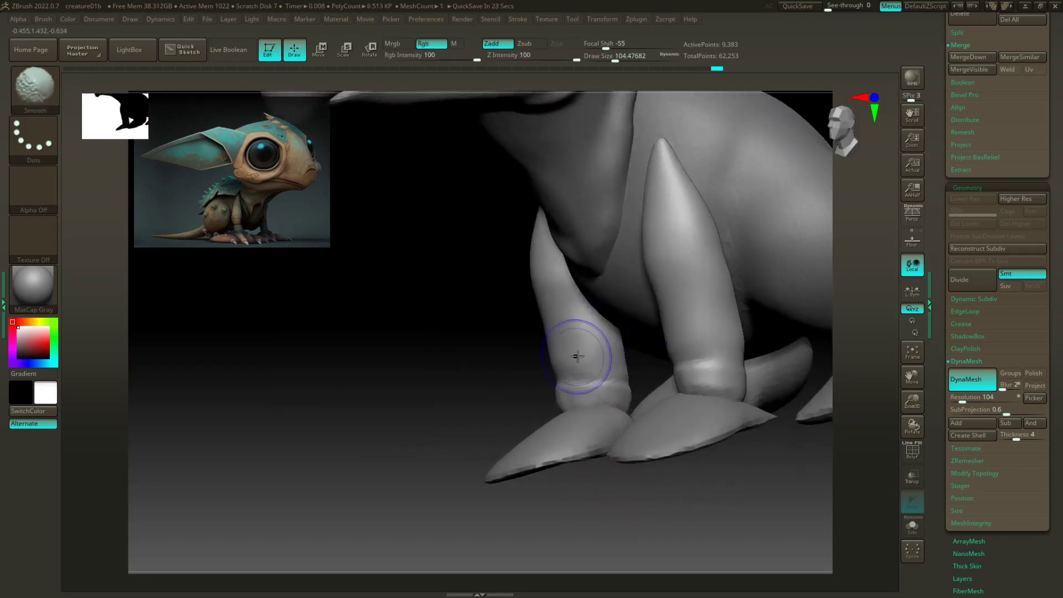
mouse_move(510, 387)
left_mouse_down()
mouse_move(491, 404)
mouse_move(498, 427)
left_mouse_up()
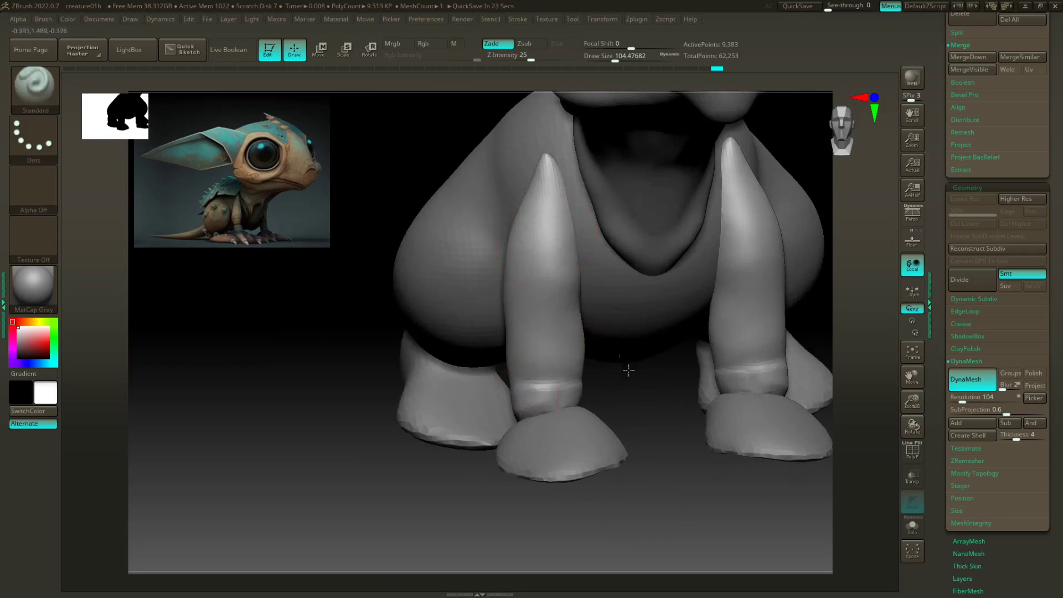
mouse_move(541, 260)
left_mouse_down("shift")
mouse_move(520, 241)
mouse_move(543, 181)
mouse_move(523, 237)
left_mouse_up("shift")
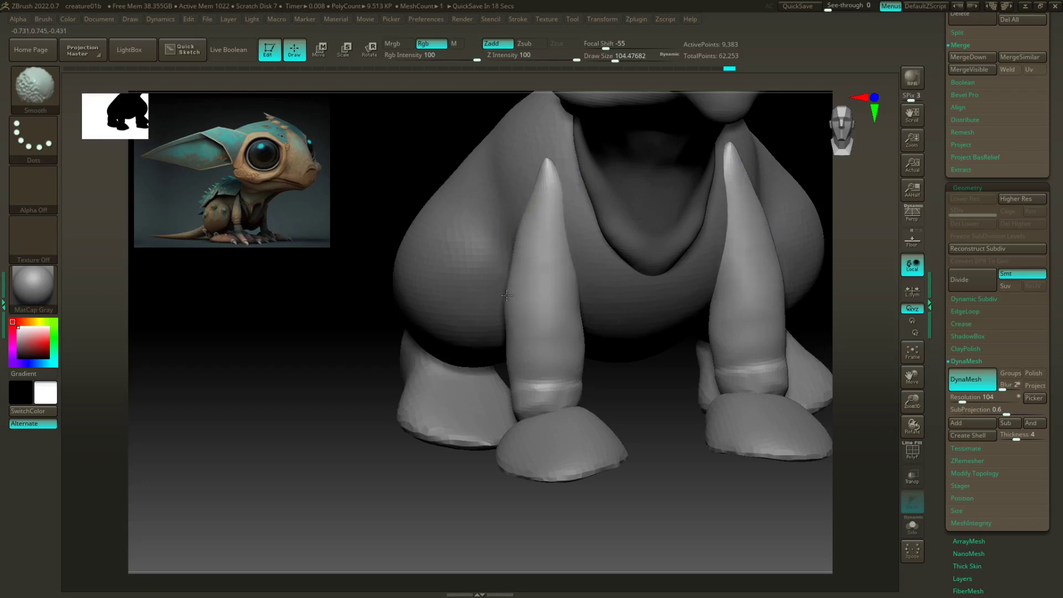
mouse_move(603, 360)
right_mouse_down()
mouse_move(615, 349)
mouse_move(574, 314)
mouse_move(592, 332)
mouse_move(570, 344)
right_mouse_up()
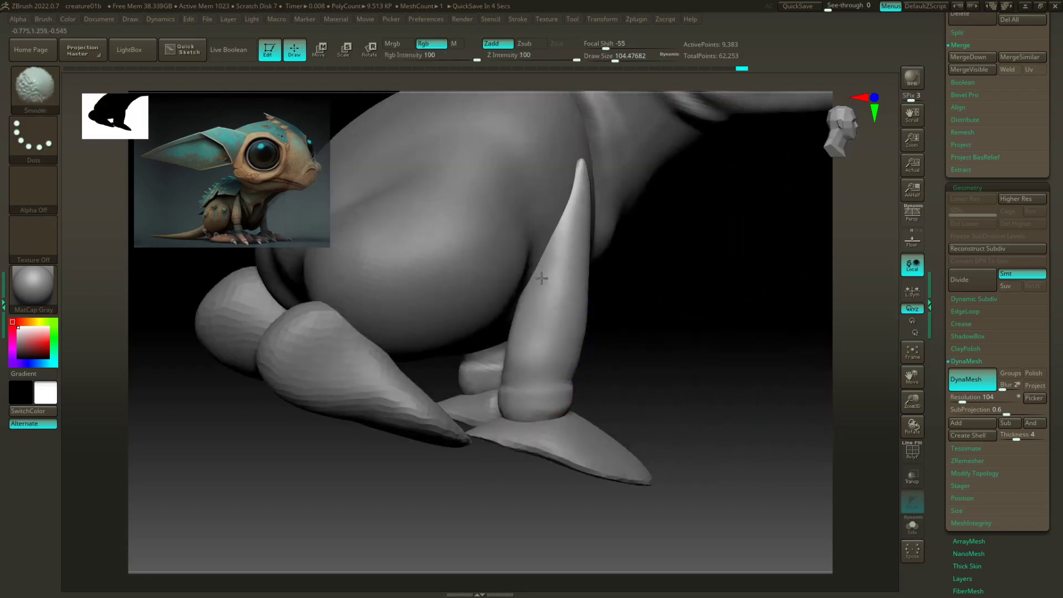
Step: Inflate the front legs above the bands using the Inflat brush at draw size about 217
right_click_drag(630, 330, 655, 314)
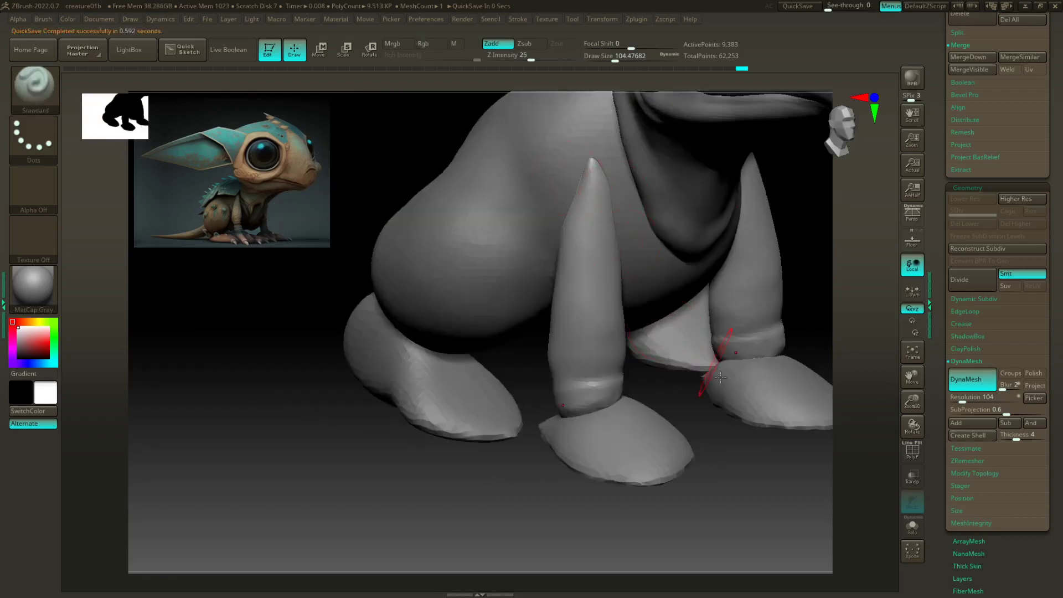
right_click_drag(720, 377, 719, 459)
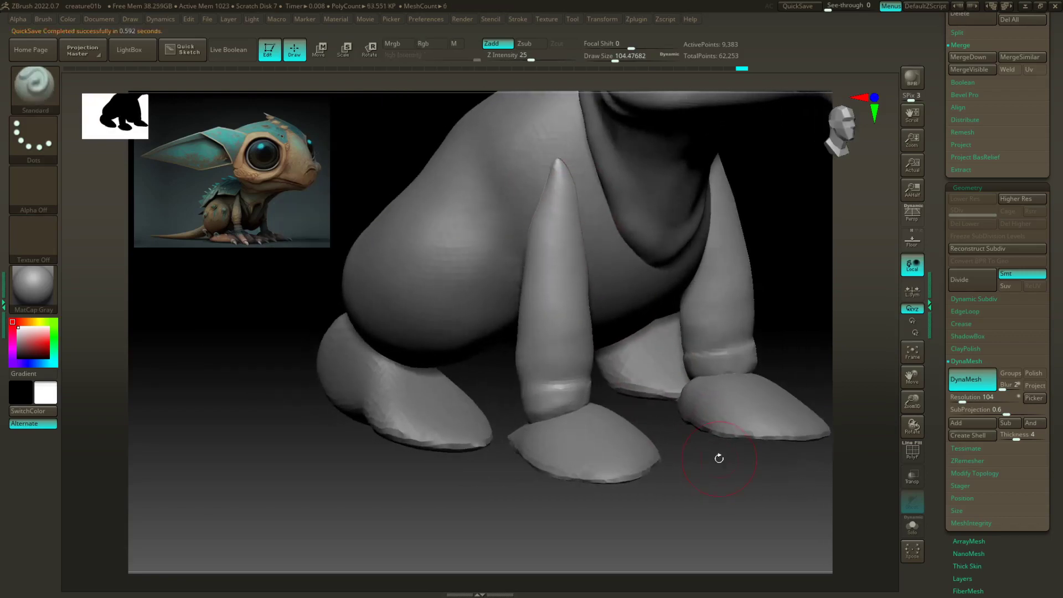
key("b")
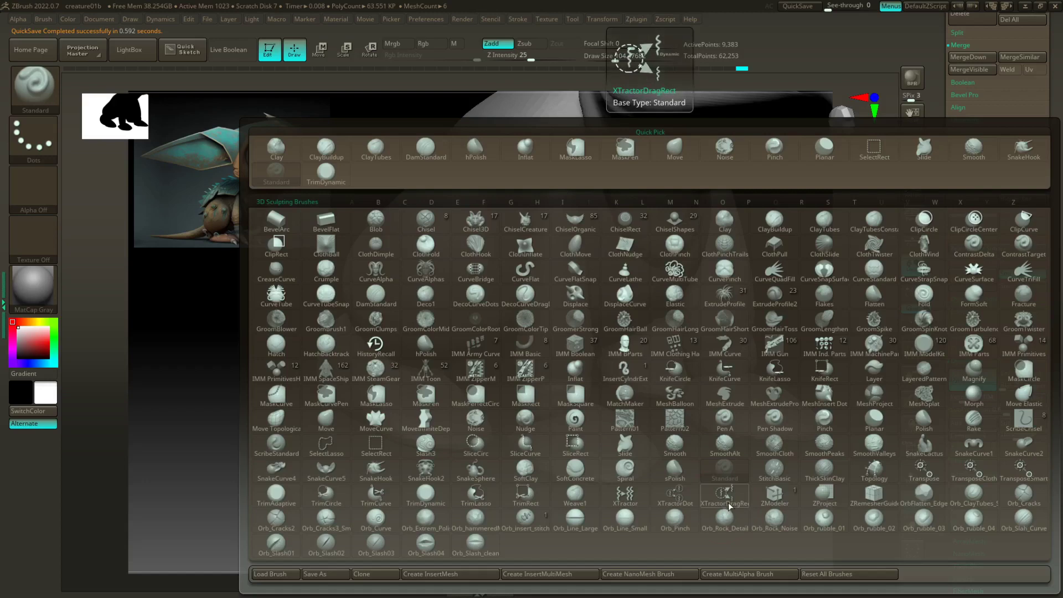
key("i")
key("n")
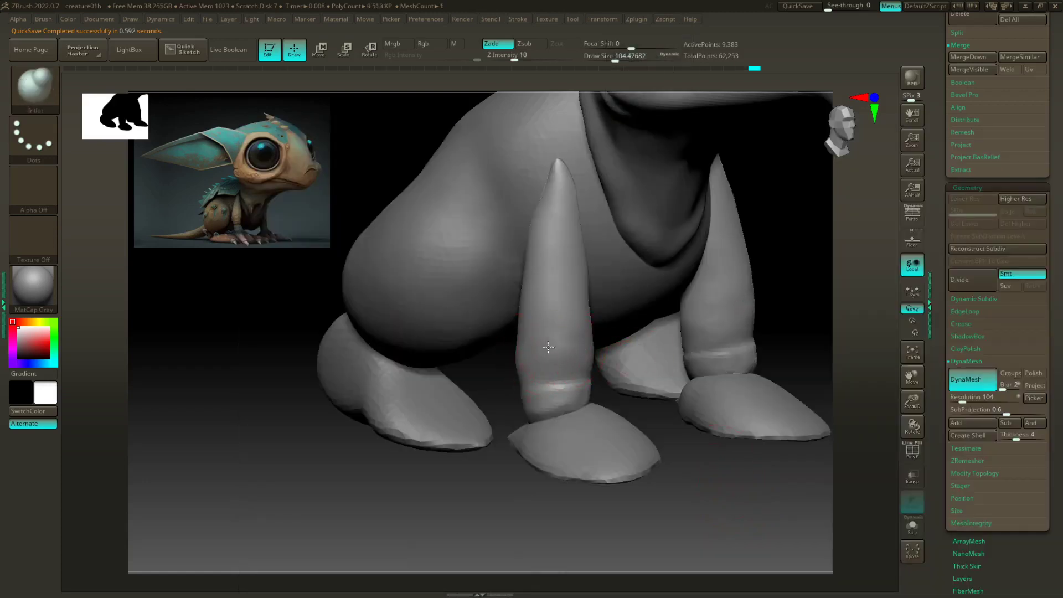
key("s")
left_click_drag(511, 391, 522, 390)
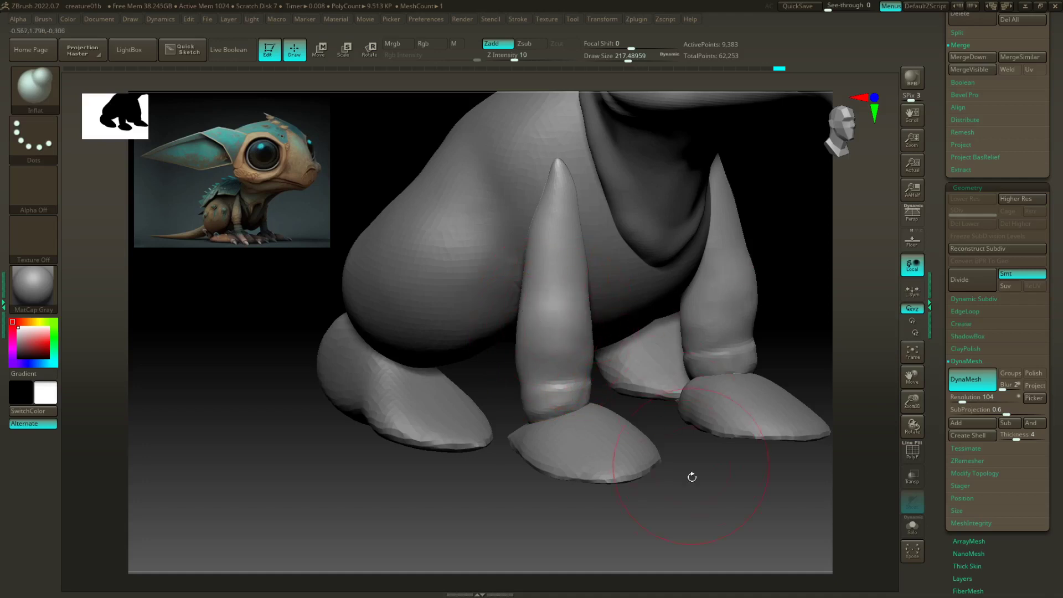
left_click_drag(692, 477, 624, 466)
Step: Isolate the front legs, then inflate their middle from several sides and remesh them at DynaMesh resolution 104
left_click(912, 526)
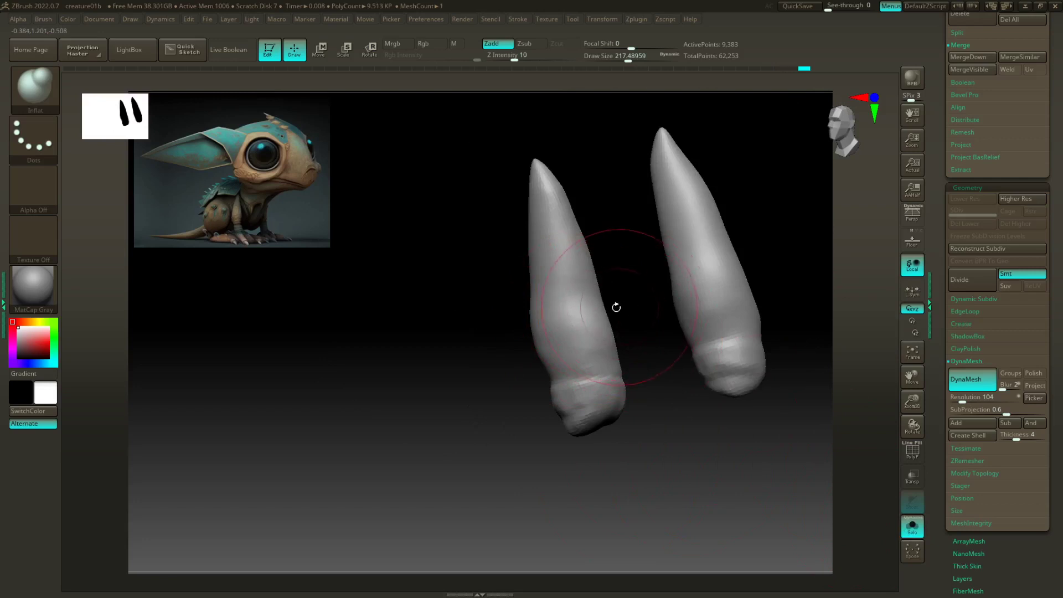
mouse_move(615, 306)
left_mouse_down()
mouse_move(720, 299)
mouse_move(653, 328)
left_mouse_up()
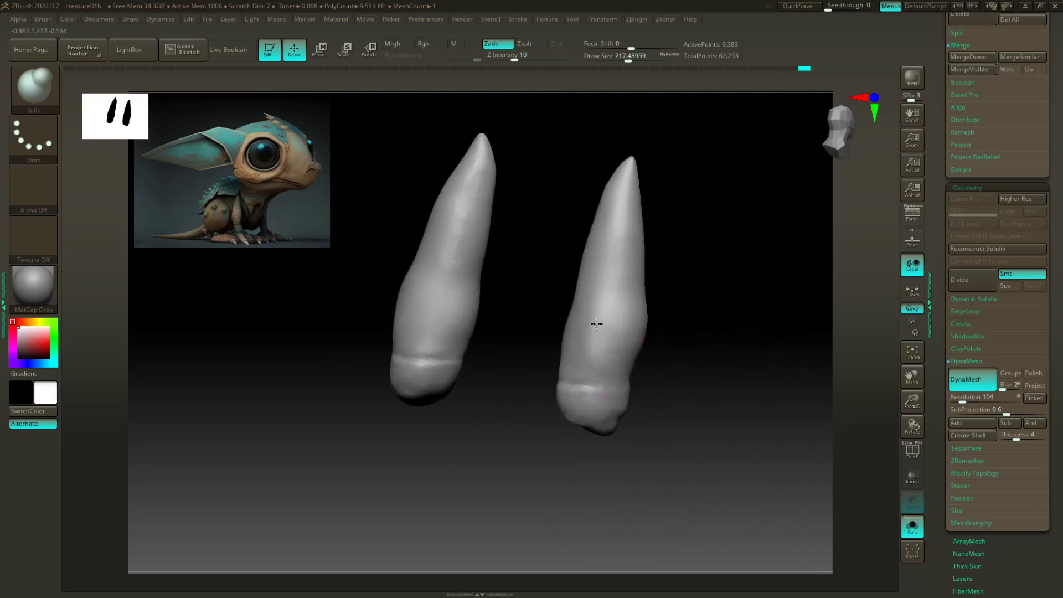
left_click_drag(605, 304, 648, 330)
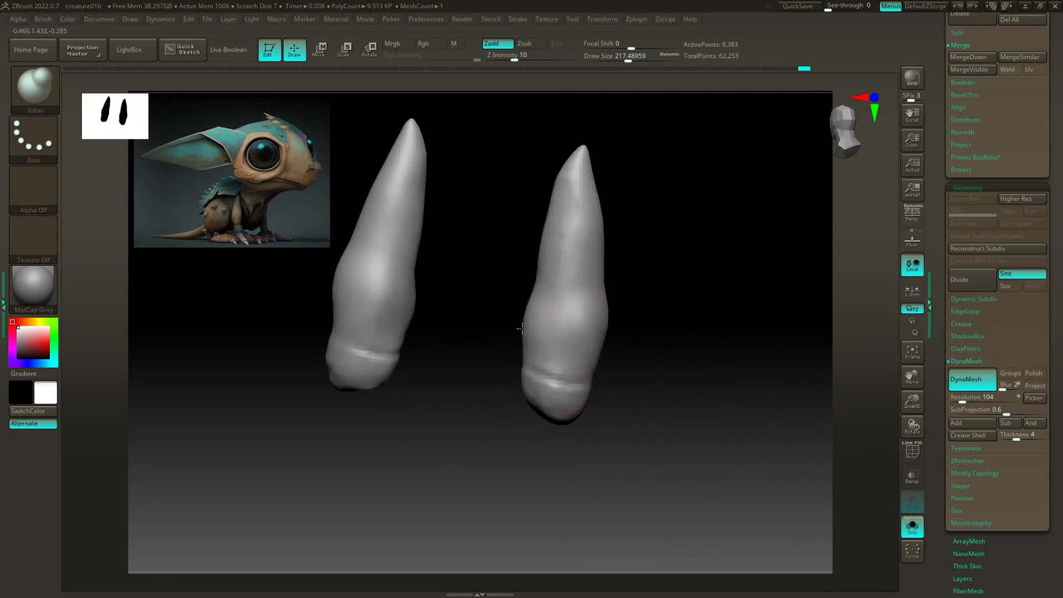
left_click_drag(546, 294, 541, 282)
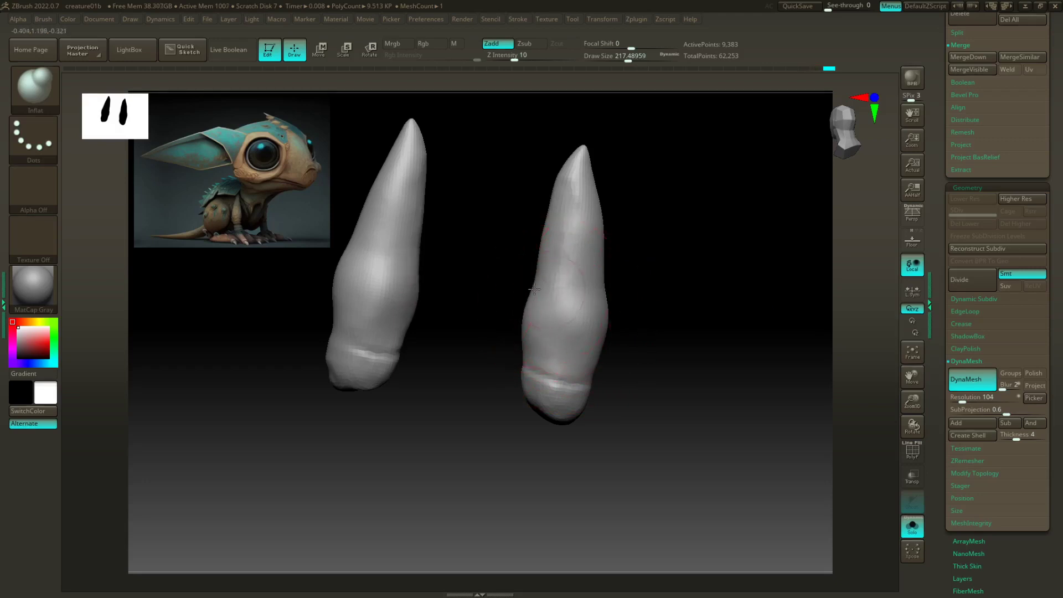
left_click_drag(615, 289, 612, 309)
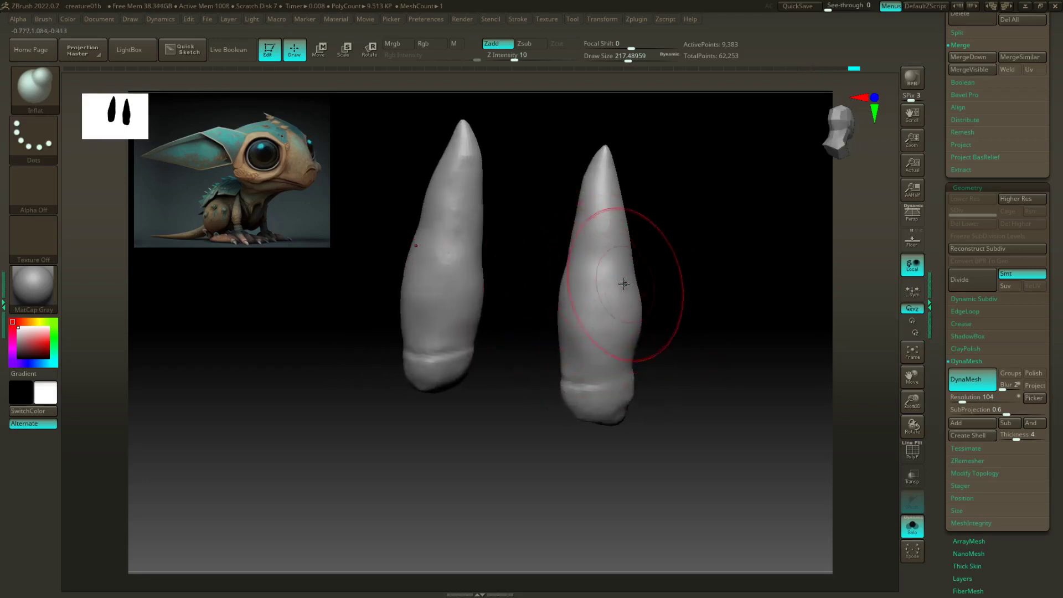
left_click_drag(624, 284, 642, 298)
right_click_drag(643, 297, 650, 307)
mouse_move(667, 313)
left_mouse_down()
mouse_move(651, 282)
mouse_move(715, 313)
left_mouse_up()
left_click_drag(718, 236, 733, 257, "ctrl")
Step: Smooth and slim the upper part of the isolated front legs toward the tips from several sides
left_click_drag(652, 239, 646, 220, "shift")
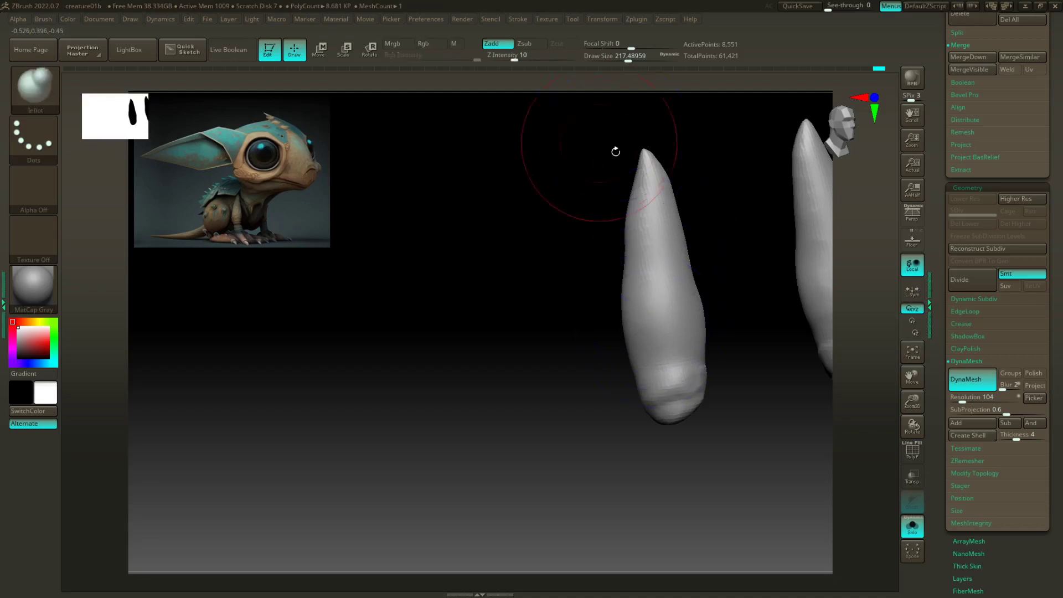
right_click_drag(615, 150, 795, 276)
left_click_drag(650, 247, 649, 194, "shift")
mouse_move(650, 221)
left_mouse_down("shift")
mouse_move(647, 204)
mouse_move(651, 221)
left_mouse_up("shift")
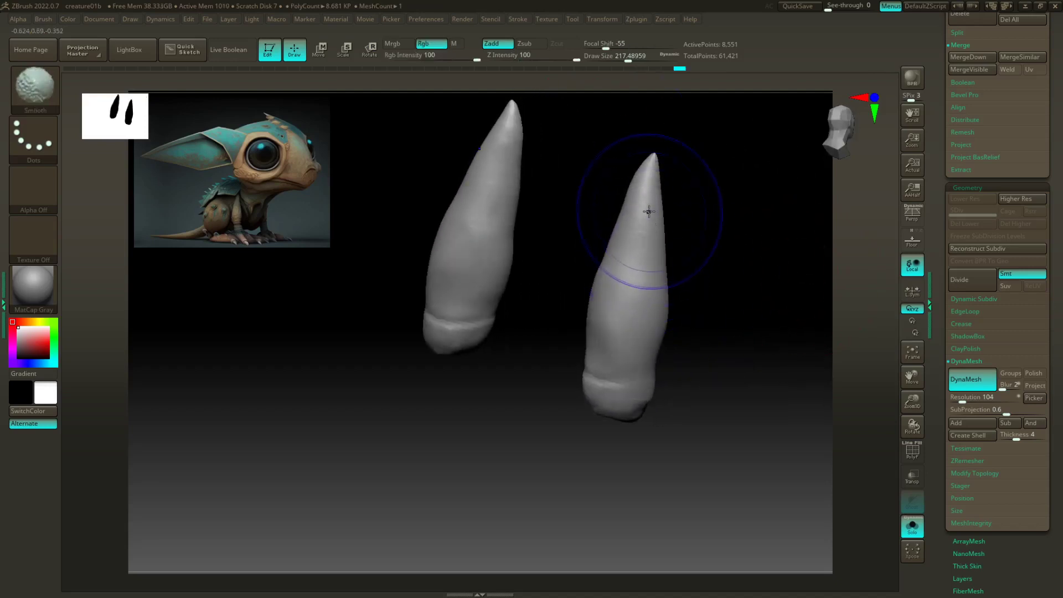
mouse_move(654, 258)
left_mouse_down("shift")
mouse_move(646, 194)
mouse_move(629, 174)
mouse_move(623, 221)
left_mouse_up("shift")
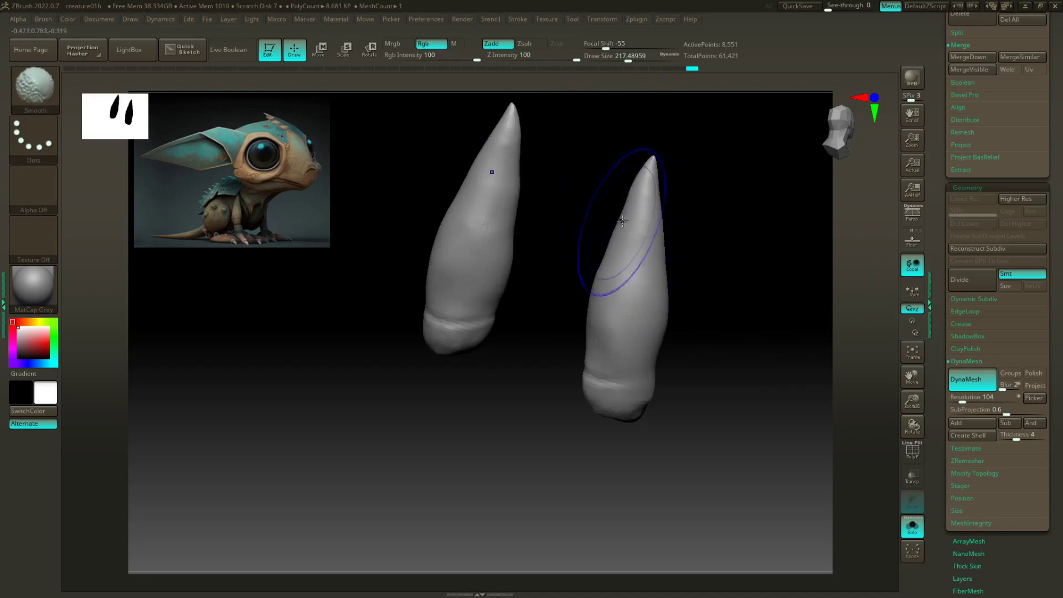
right_click_drag(700, 304, 694, 329)
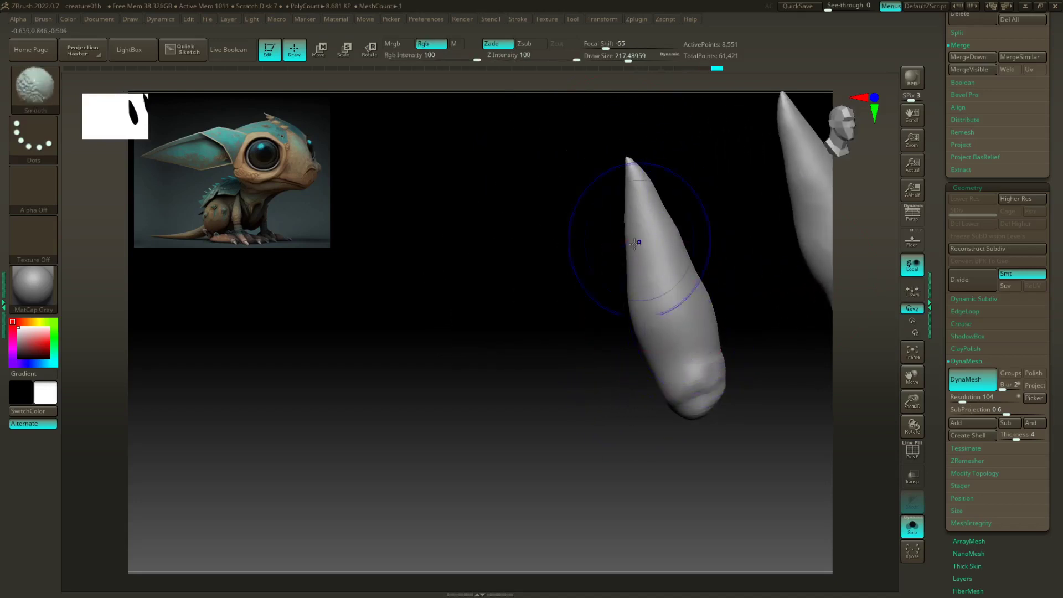
Step: Reduce the brush's draw size to about 158 and smooth the middle of the front legs from the back and inner sides
key("b")
key("i")
key("n")
right_click_drag(659, 283, 724, 206)
mouse_move(700, 257)
right_mouse_down()
mouse_move(664, 273)
mouse_move(700, 275)
mouse_move(692, 280)
right_mouse_up()
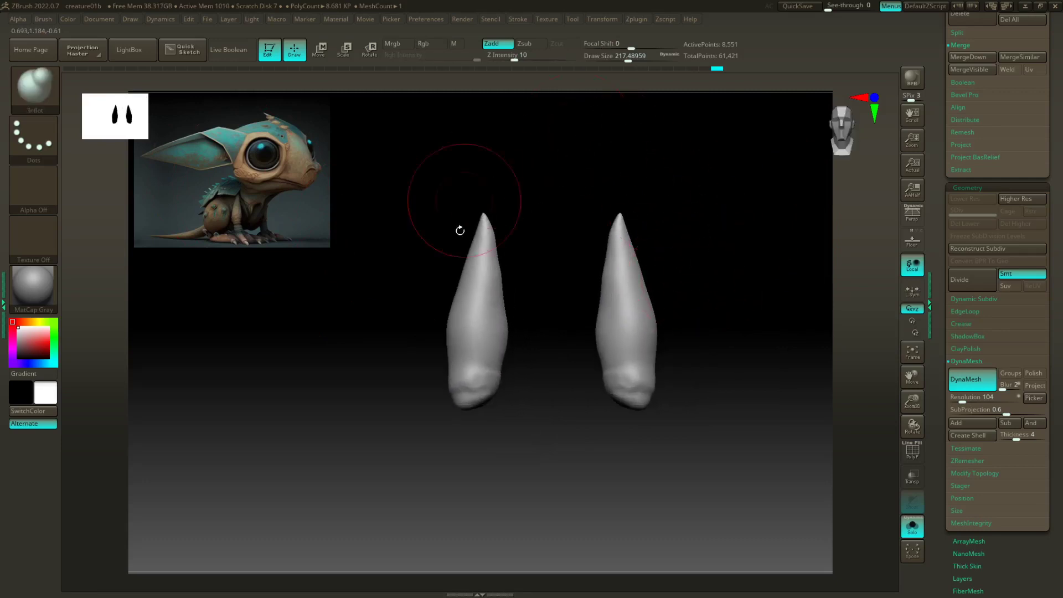
key("s")
left_click_drag(573, 340, 561, 342)
key("shift")
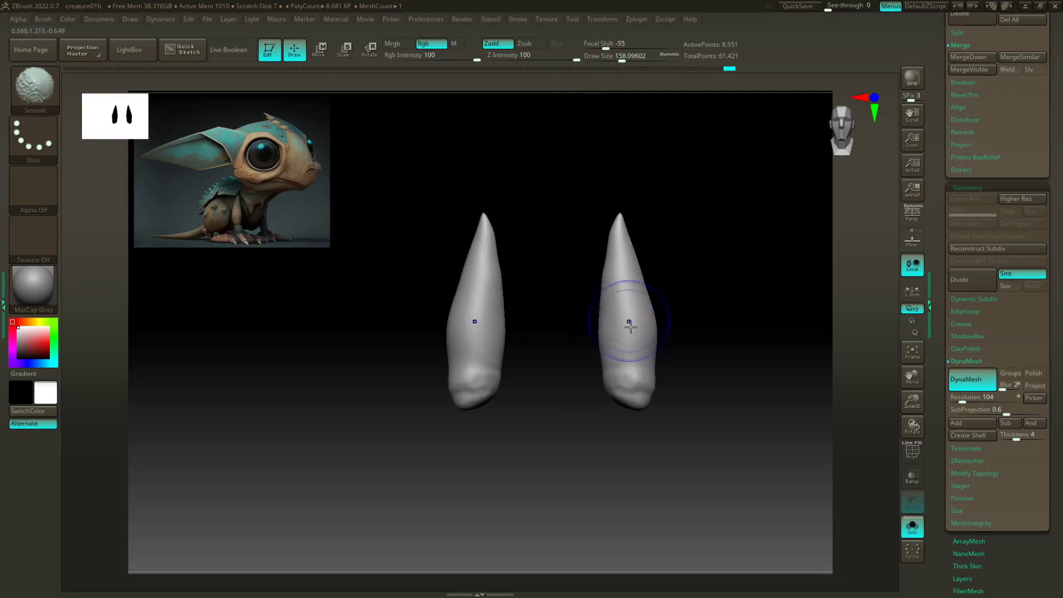
right_click_drag(679, 300, 660, 311)
left_click_drag(660, 311, 646, 331, "shift")
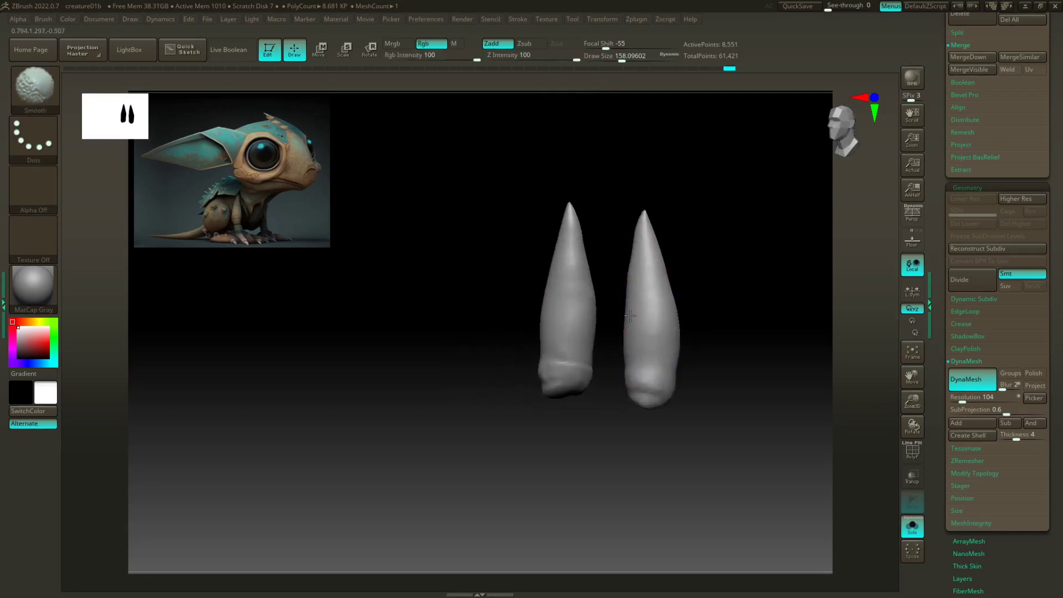
mouse_move(703, 357)
right_mouse_down()
mouse_move(742, 344)
mouse_move(741, 376)
mouse_move(771, 392)
mouse_move(738, 396)
mouse_move(742, 408)
mouse_move(760, 392)
mouse_move(682, 377)
right_mouse_up()
Step: Show the whole creature again and smooth down the bands at the lower ends of the front legs
left_click(913, 525)
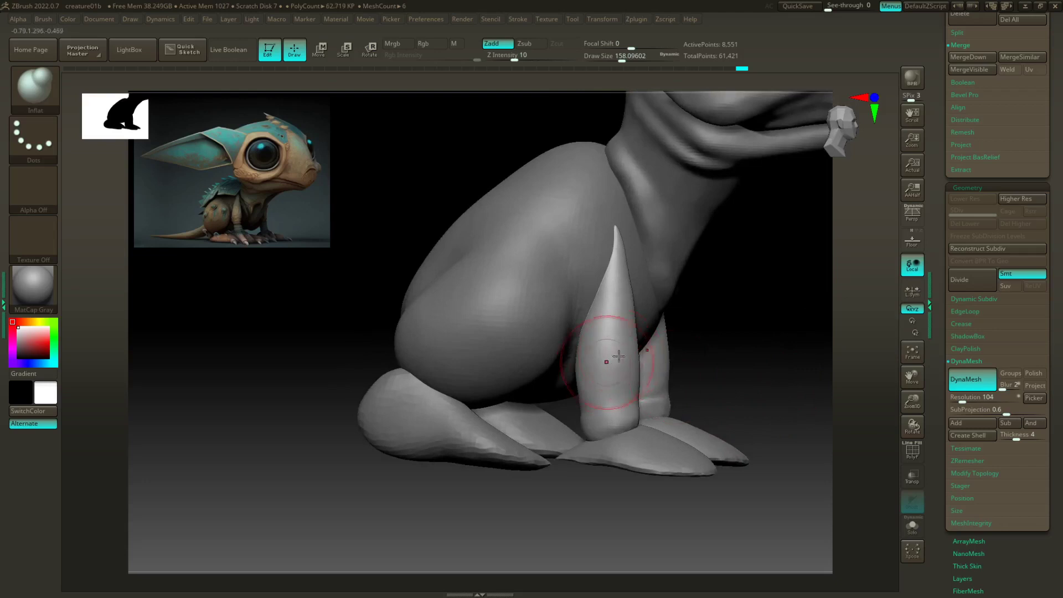
mouse_move(622, 356)
right_mouse_down()
mouse_move(727, 334)
mouse_move(666, 342)
mouse_move(687, 310)
mouse_move(700, 340)
mouse_move(674, 349)
mouse_move(693, 349)
right_mouse_up()
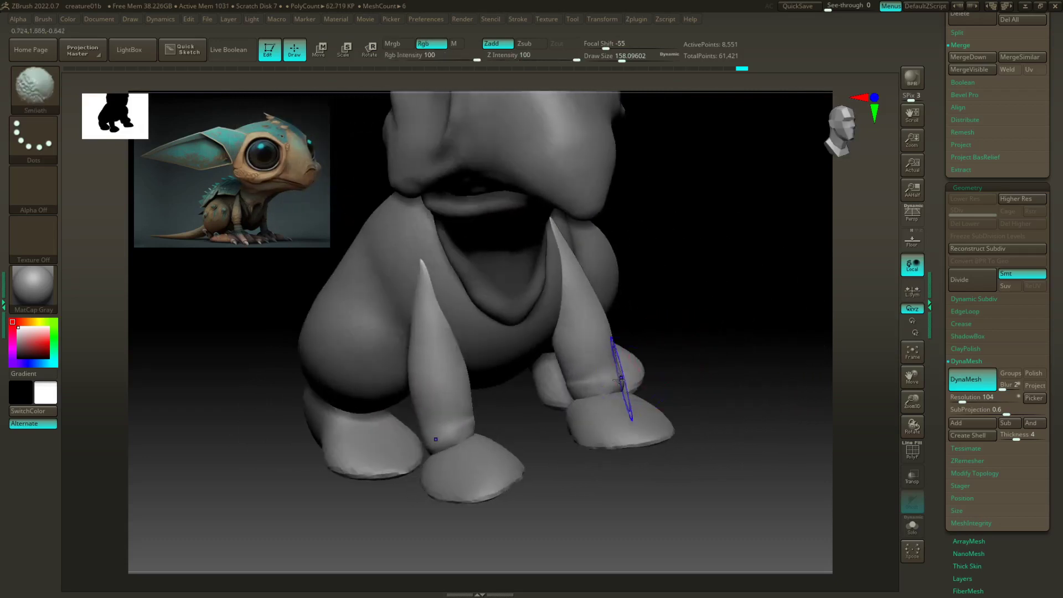
left_click_drag(620, 379, 587, 381, "shift")
right_click_drag(674, 354, 672, 355)
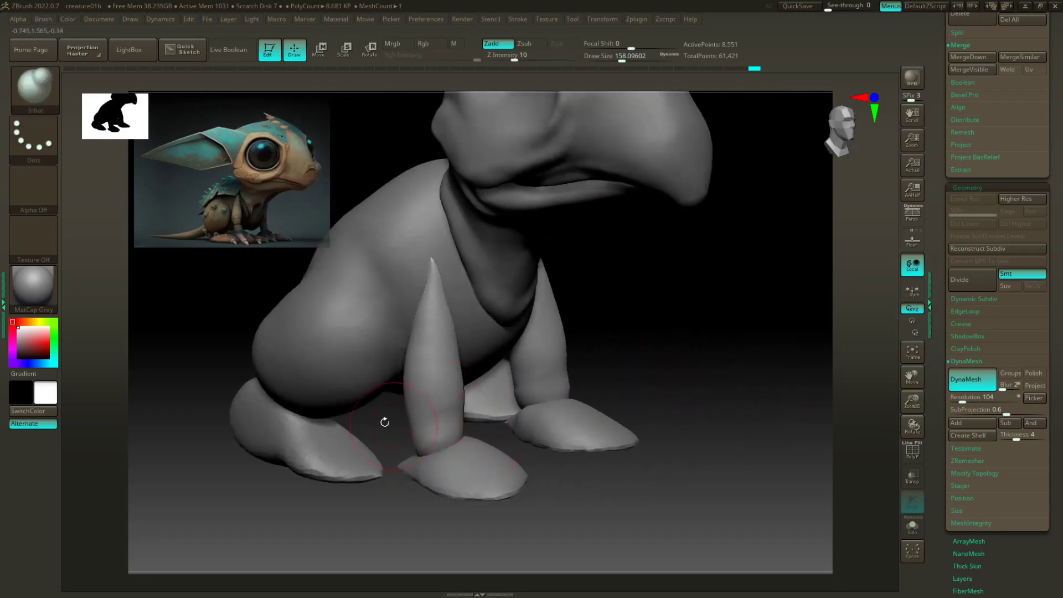
right_click_drag(502, 428, 417, 443)
key("shift")
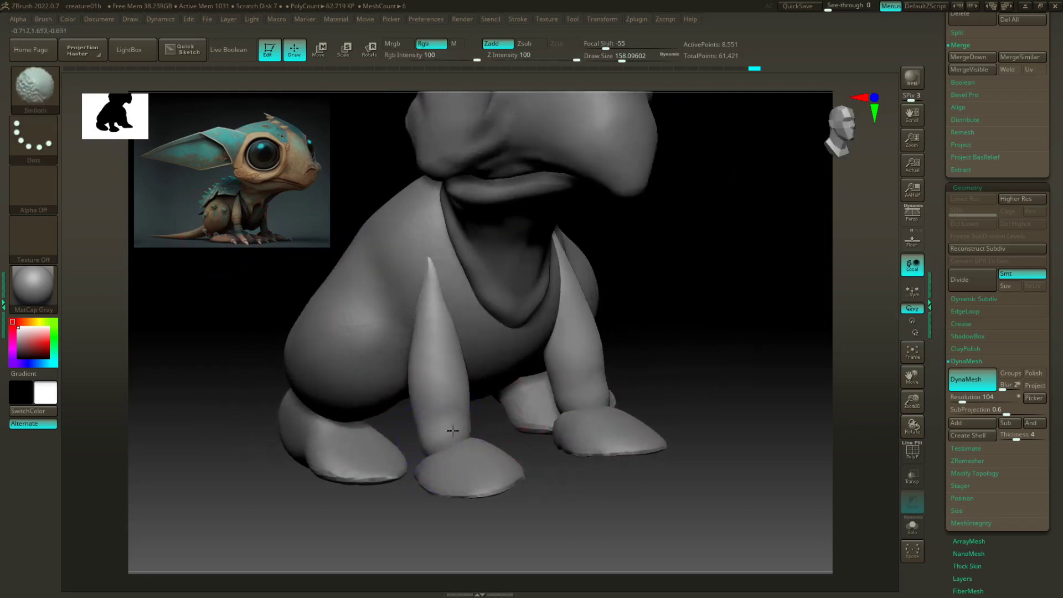
Step: Examine the creature's head, eye socket, feet and overall proportions from several sides against the reference
right_click_drag(486, 483, 624, 387)
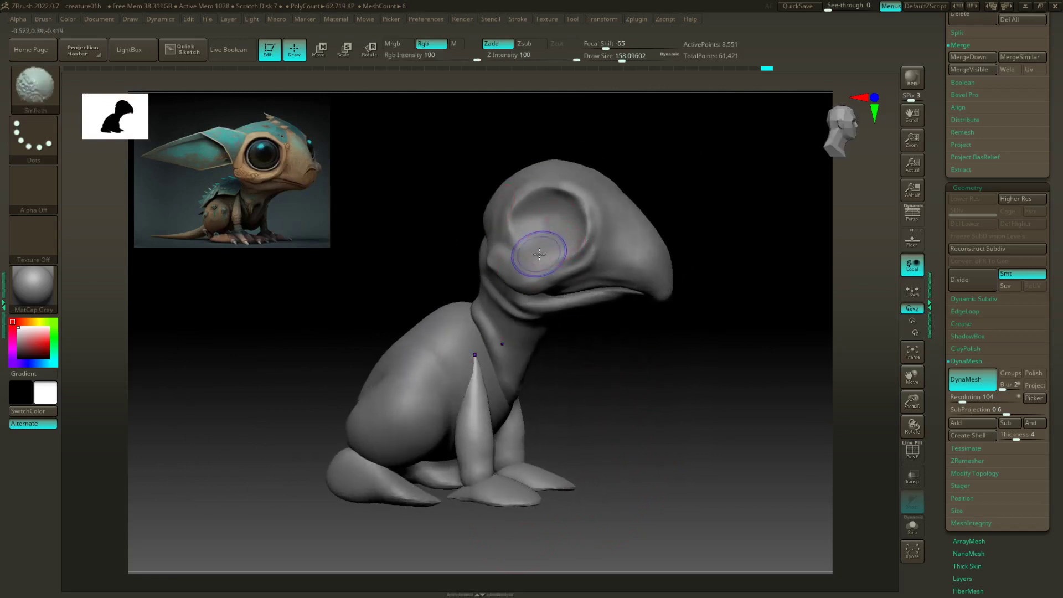
key("shift")
mouse_move(530, 221)
left_mouse_down("shift")
mouse_move(558, 203)
mouse_move(590, 219)
left_mouse_up("shift")
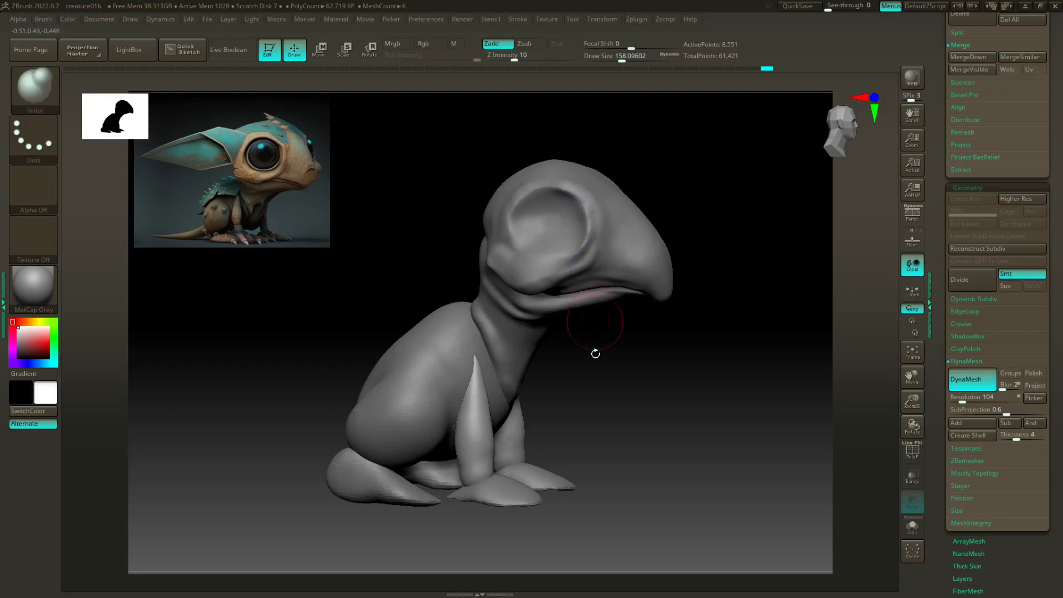
right_click_drag(593, 351, 636, 375)
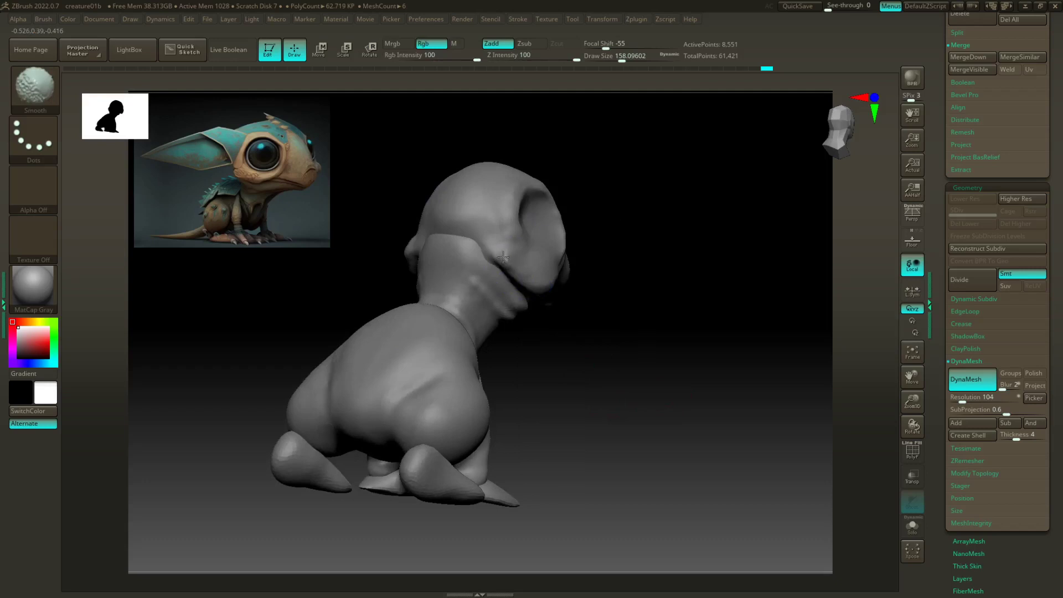
mouse_move(553, 301)
right_mouse_down()
mouse_move(563, 334)
mouse_move(607, 374)
mouse_move(646, 377)
mouse_move(591, 377)
mouse_move(624, 401)
mouse_move(565, 456)
right_mouse_up()
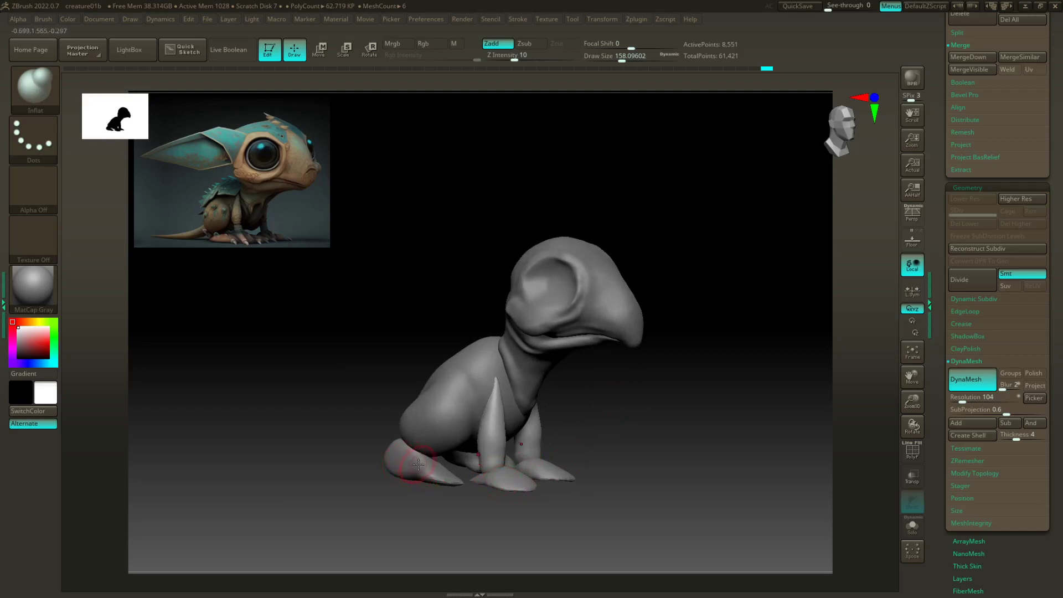
right_click_drag(515, 327, 586, 302)
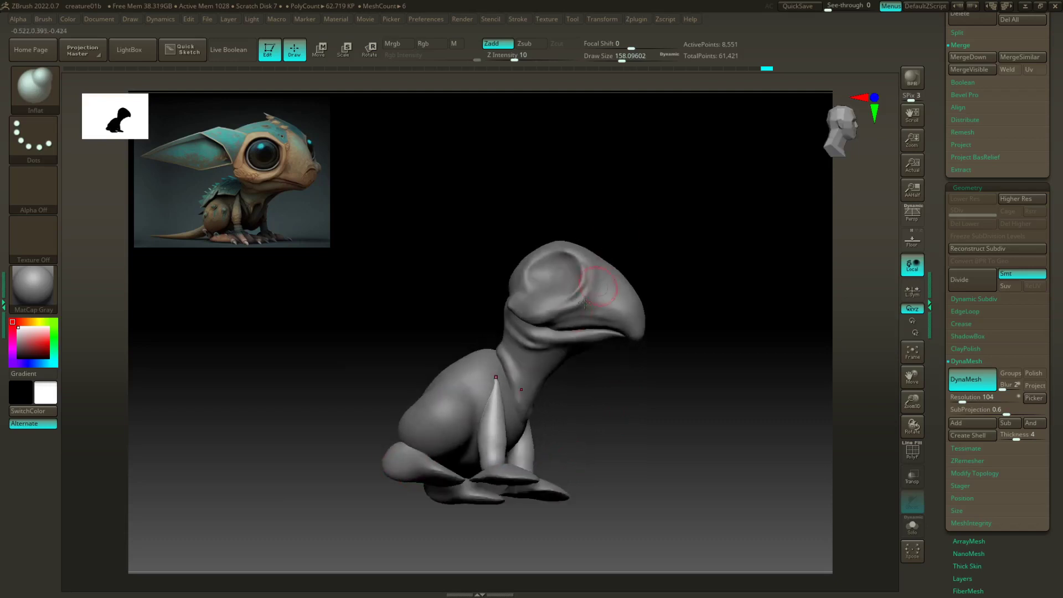